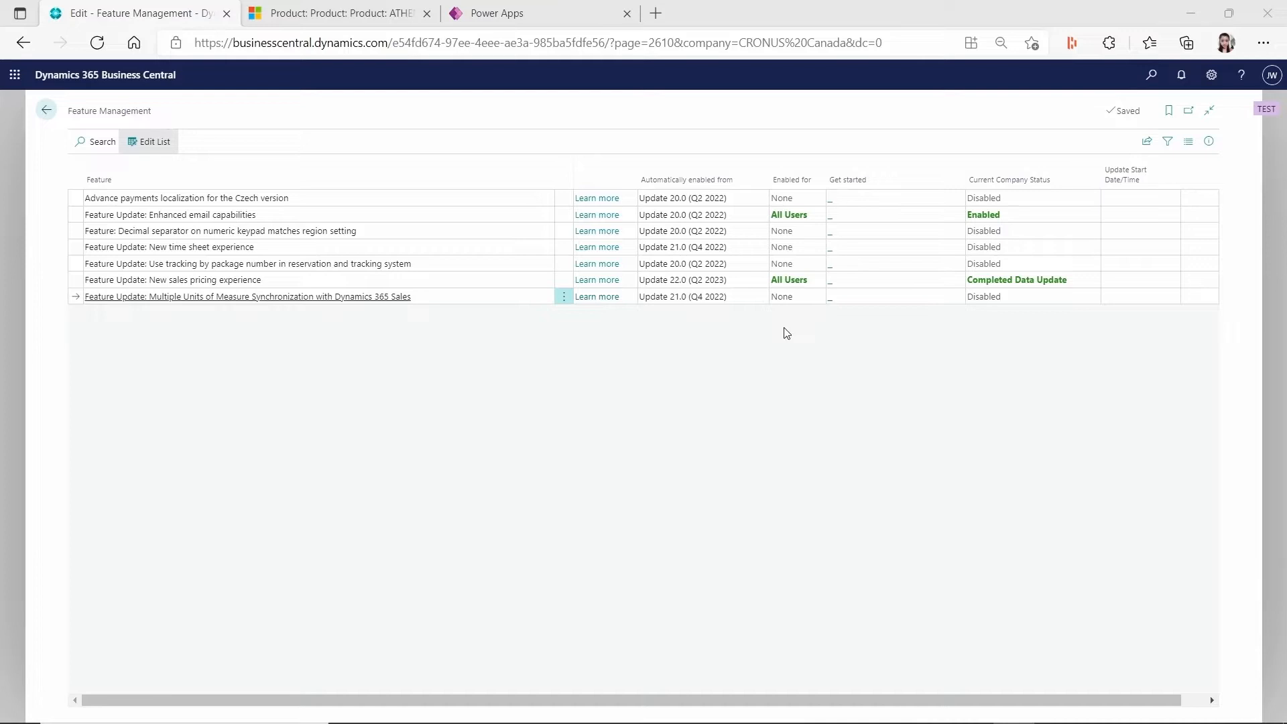
- Check the unit group of the ATHENS Desk product in Dynamics 365 Sales and return to Feature Management in Business Central
left_click(520, 299)
left_click(496, 305)
left_click(342, 13)
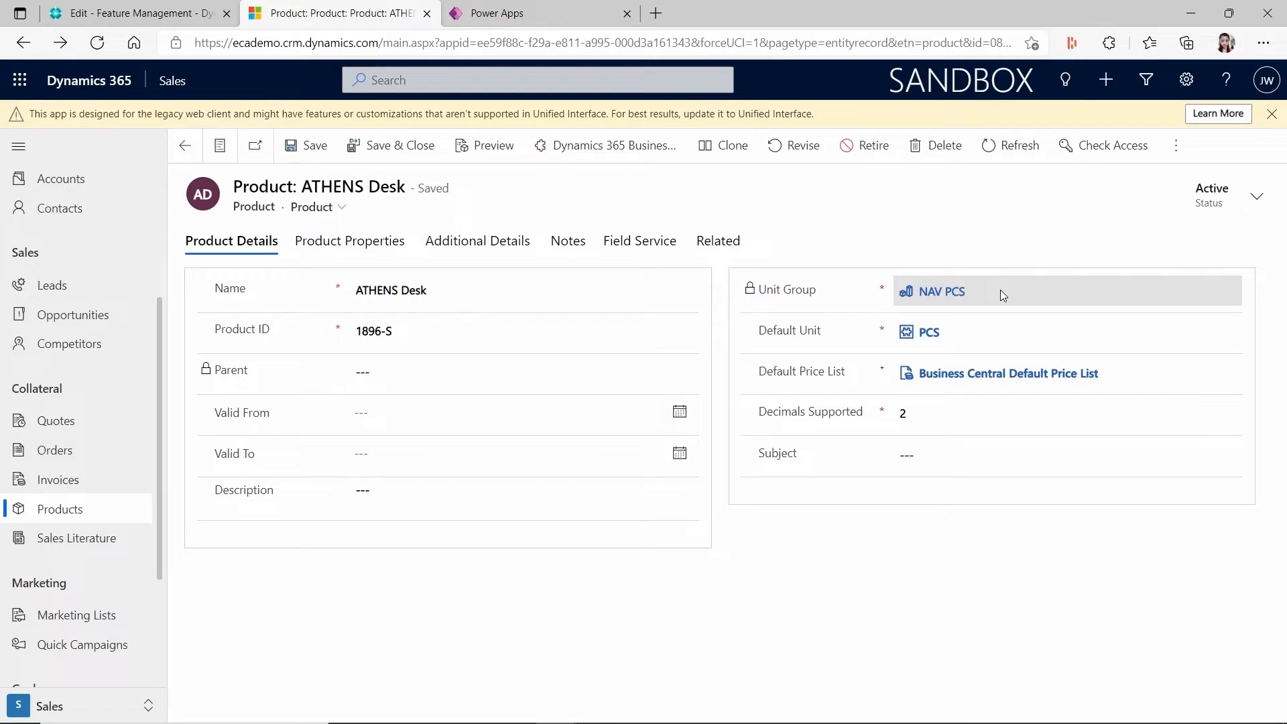
left_click(150, 17)
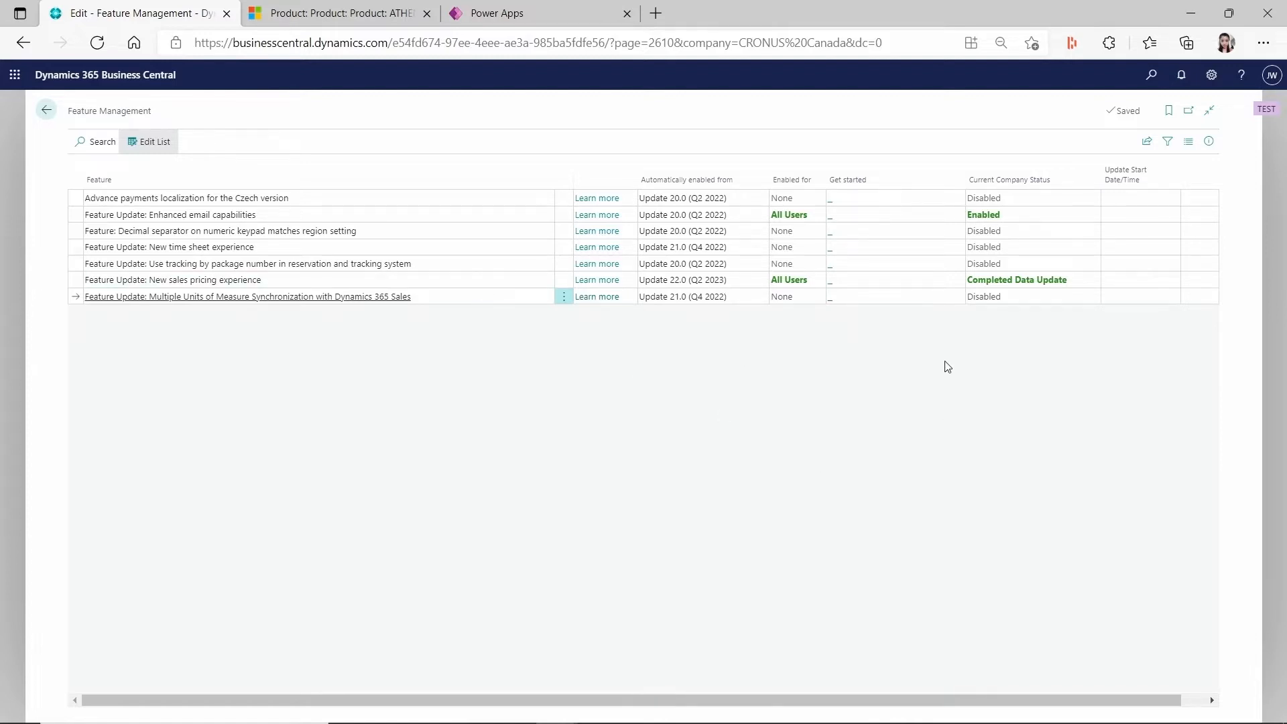
left_click(817, 297)
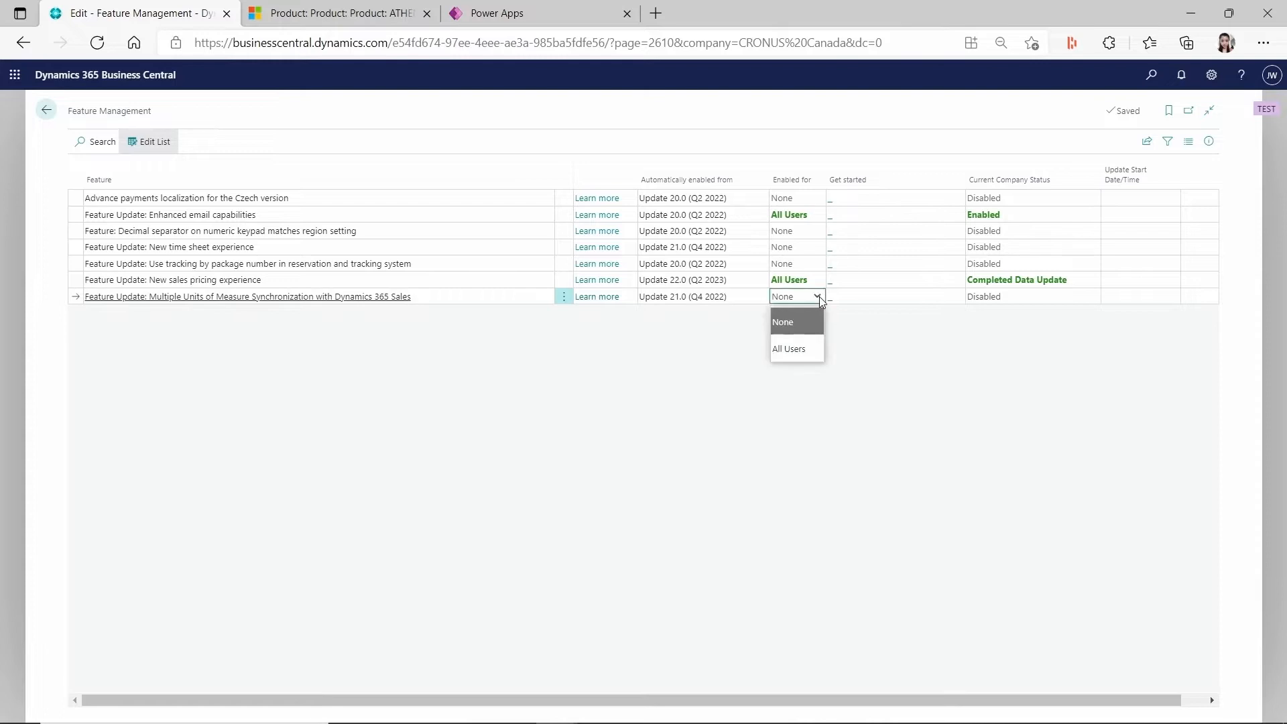
left_click(798, 348)
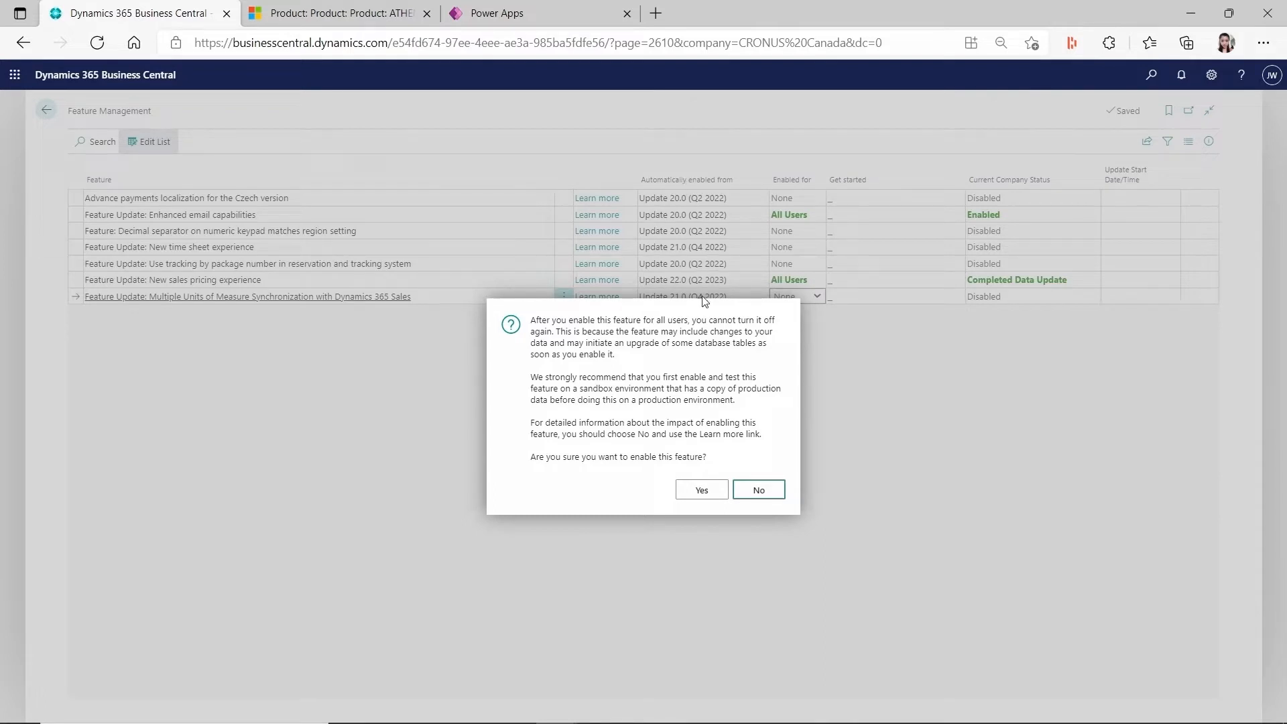
left_click_drag(695, 320, 698, 332)
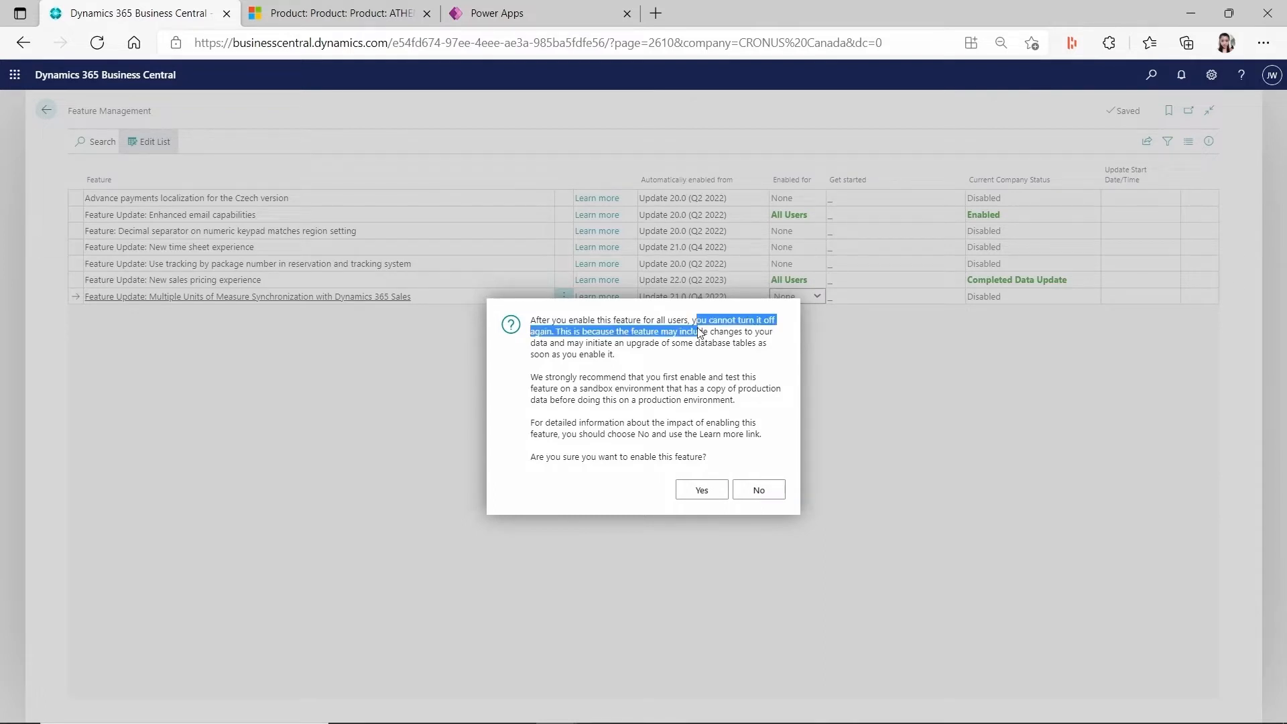
left_click(777, 494)
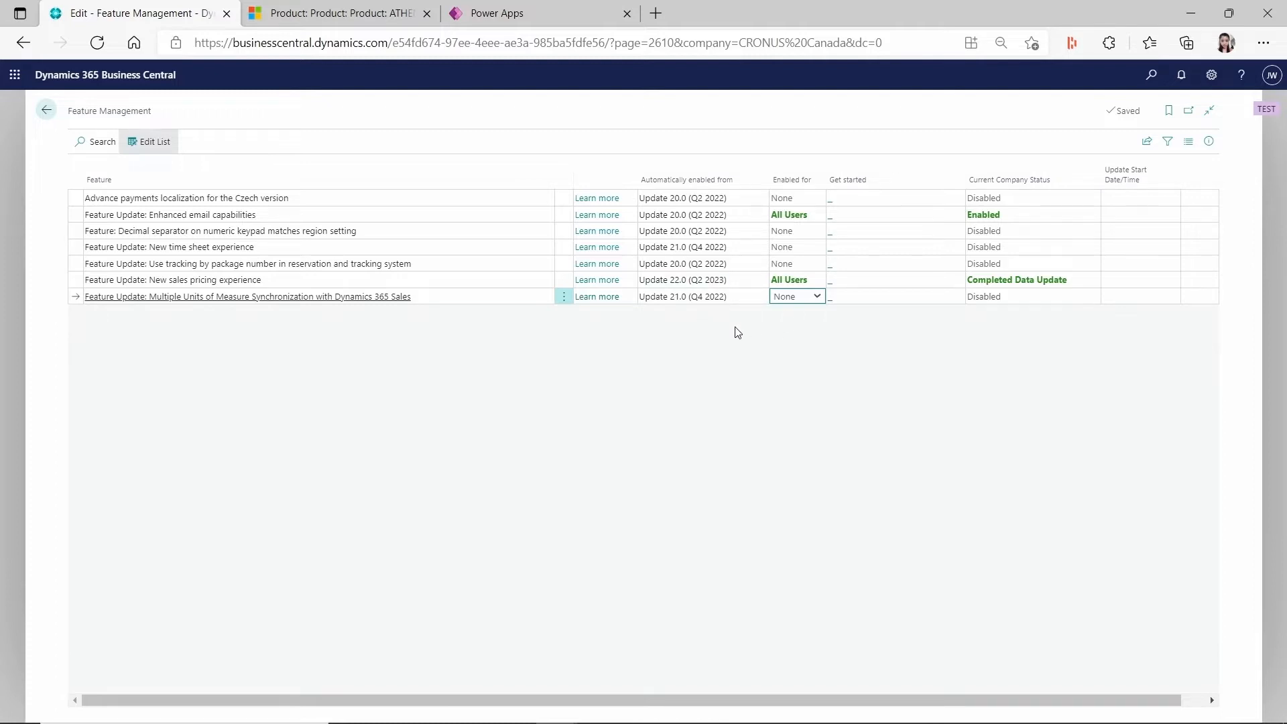
- Enable Multiple Units of Measure Synchronization with Dynamics 365 Sales for all users, accepting the data update and reviewing the affected data
left_click(826, 297)
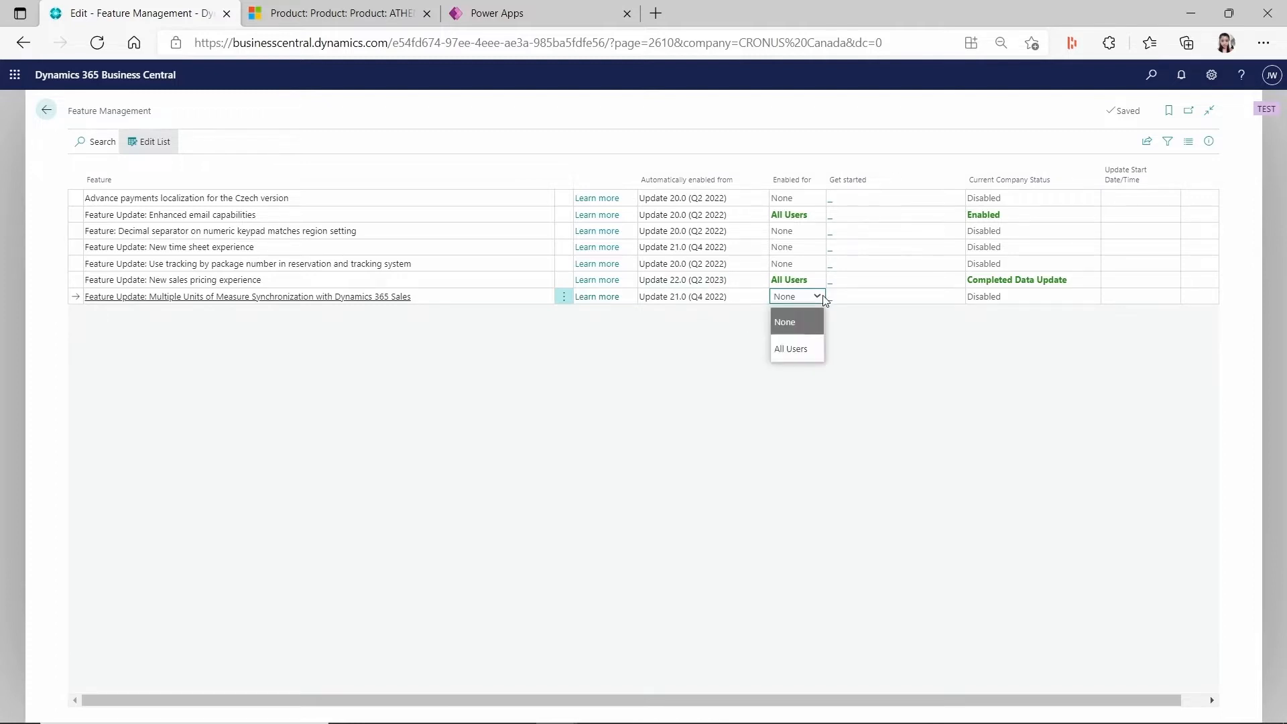
left_click(812, 352)
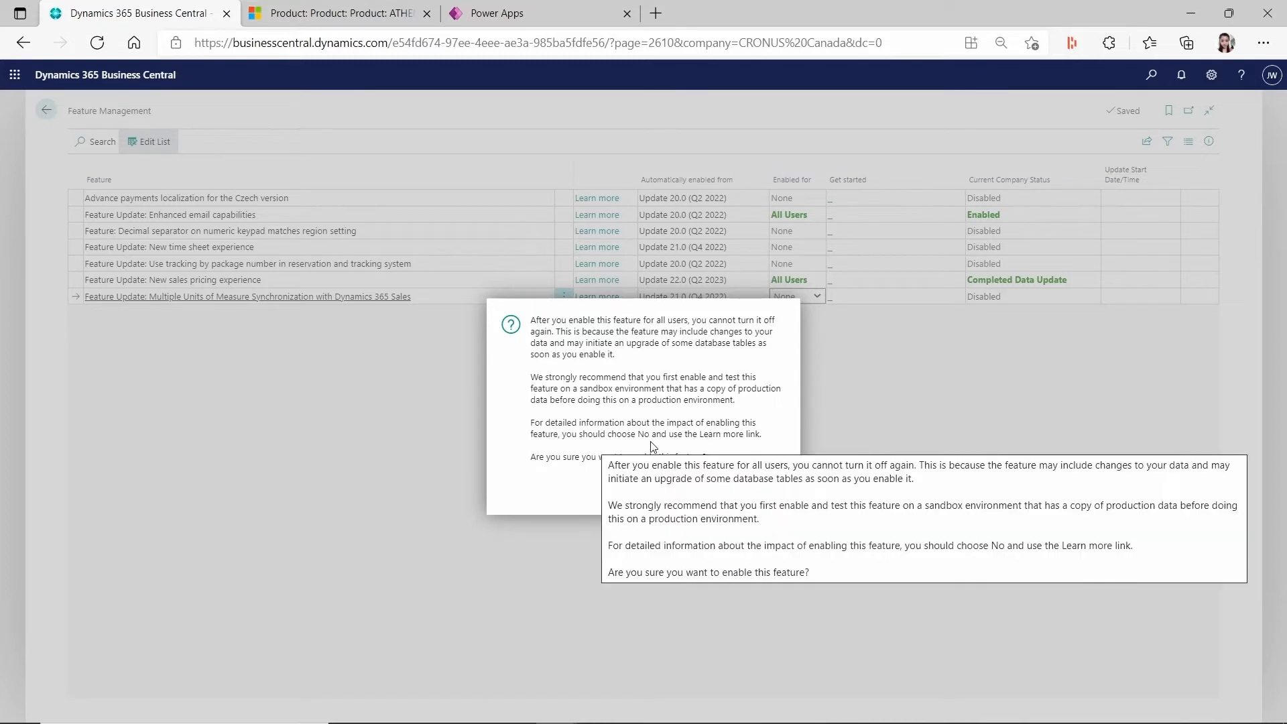
left_click(700, 491)
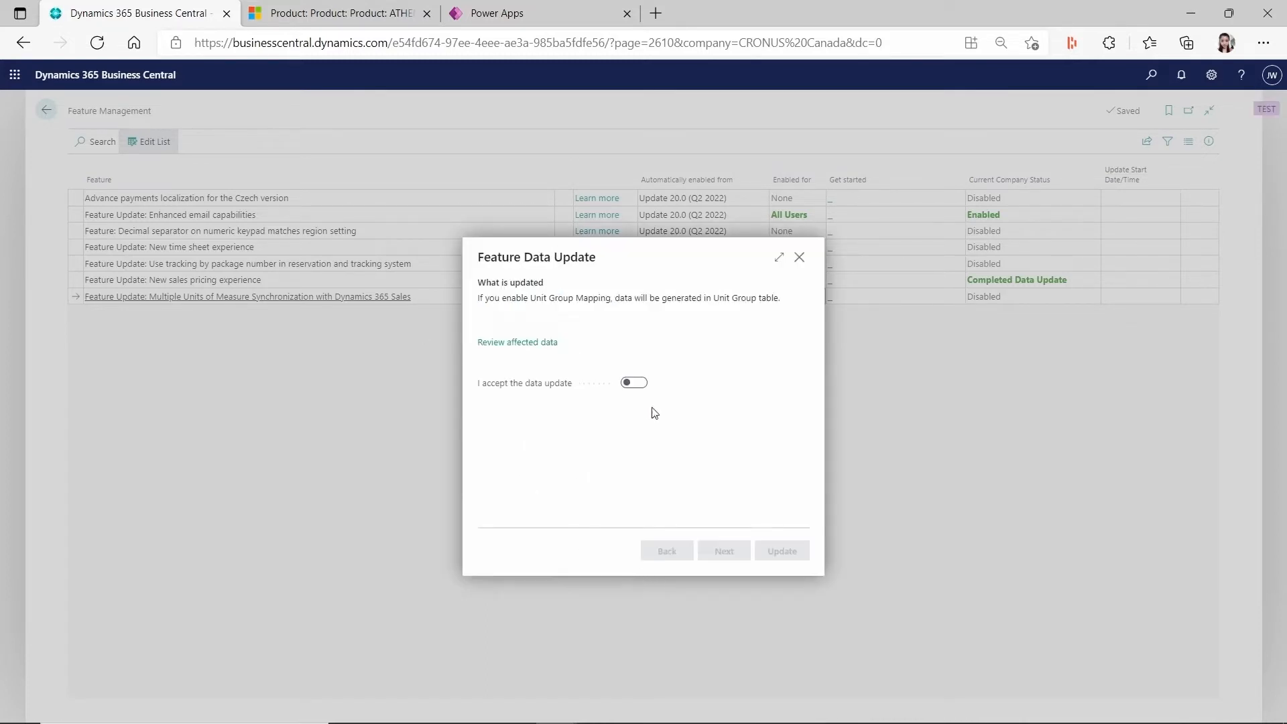
left_click(641, 384)
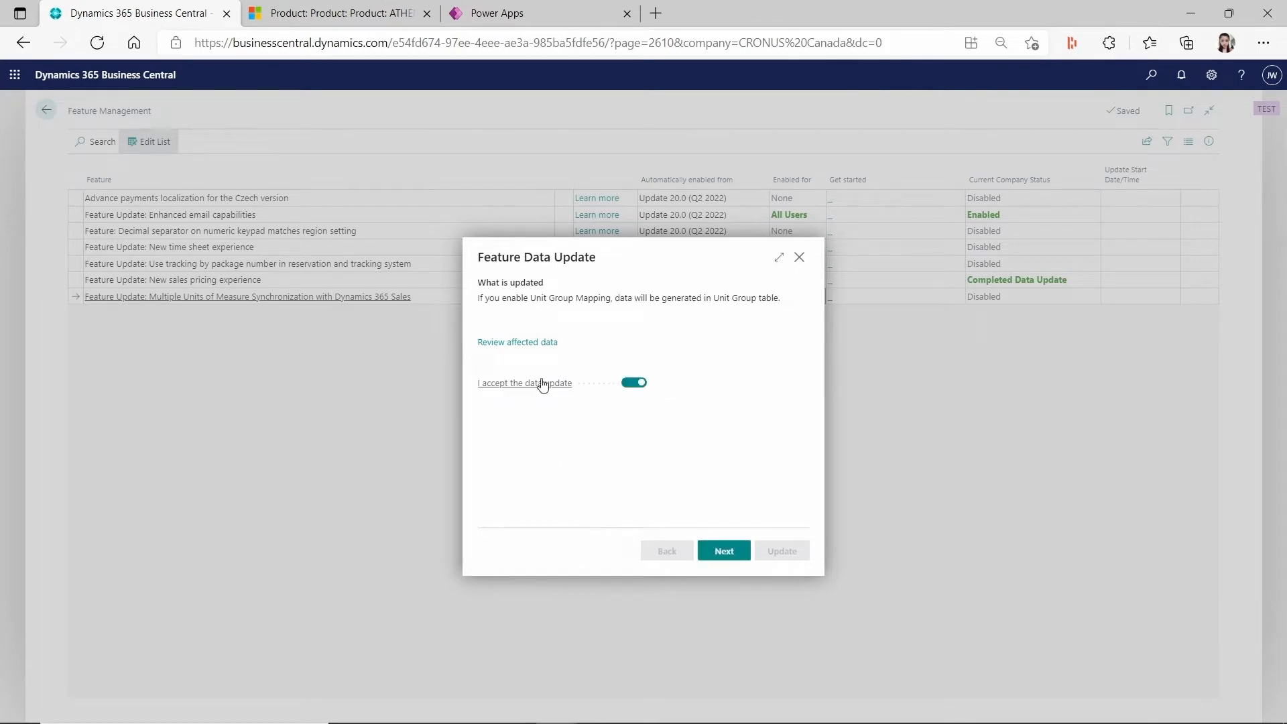
left_click(533, 343)
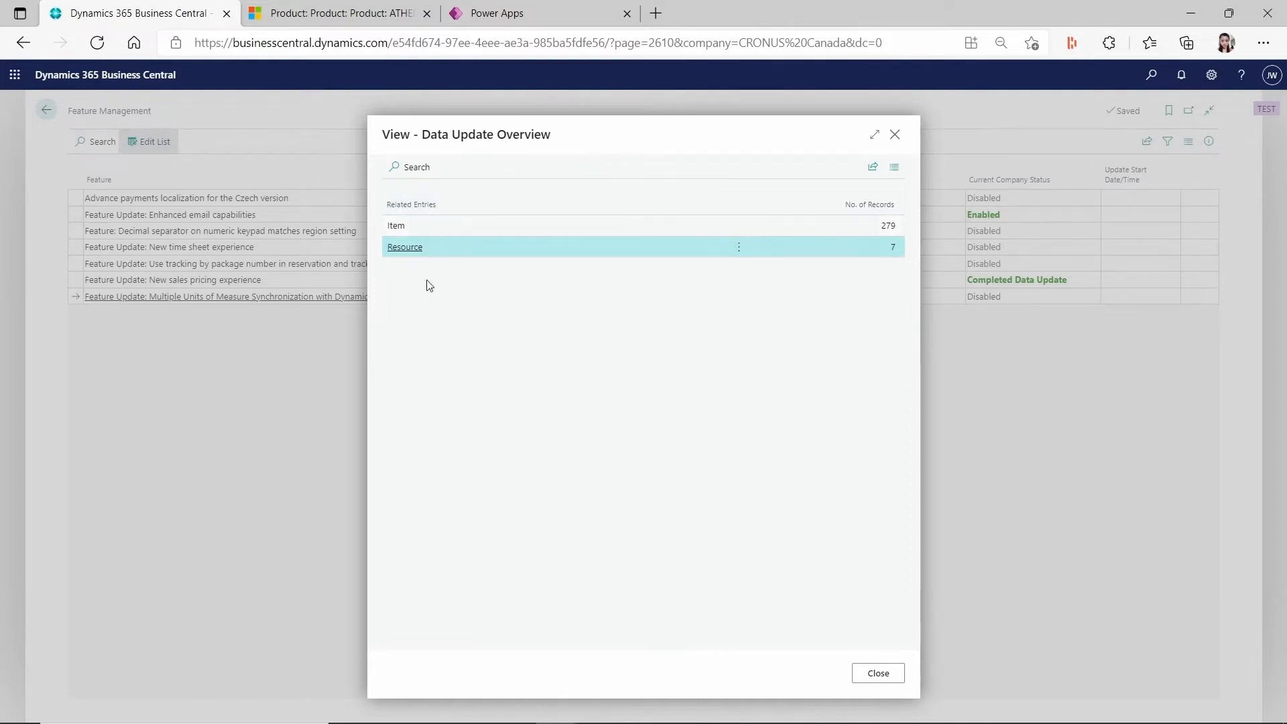
left_click(873, 674)
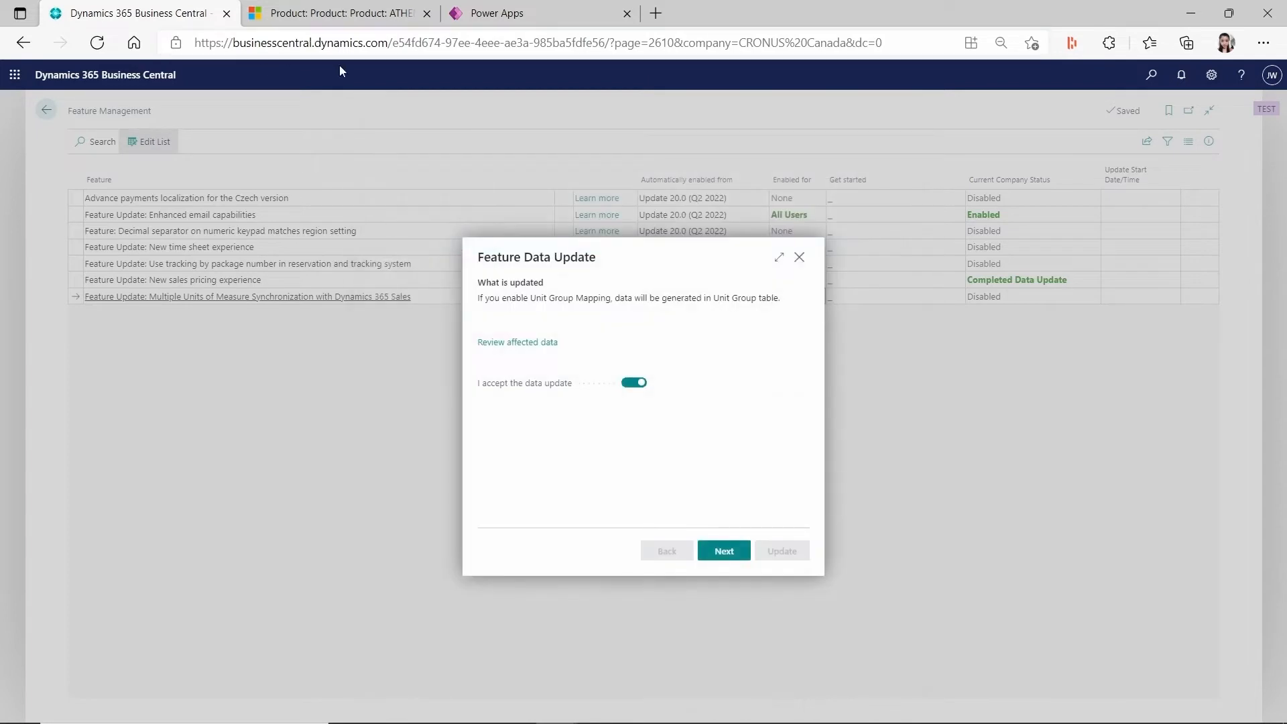
- Open a second Business Central session in a new browser tab using the environment's base URL
left_click(586, 46)
left_click(609, 45)
key("shift+Home")
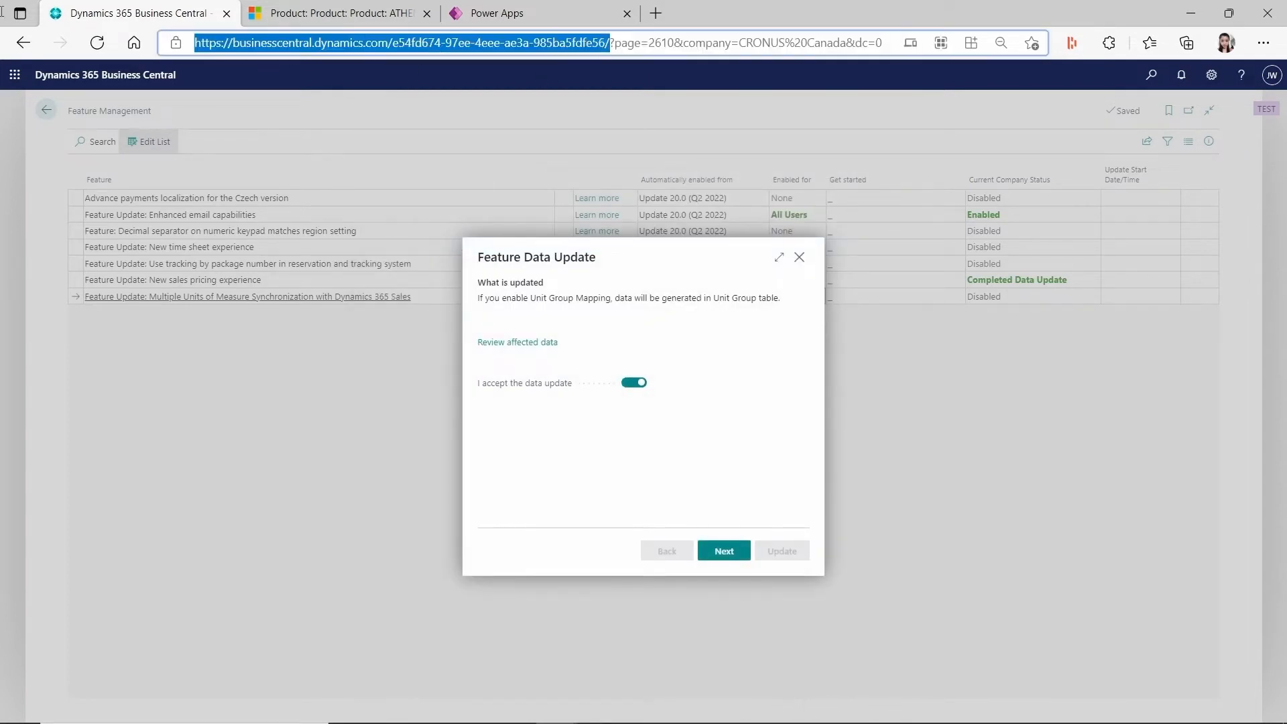
key("ctrl+c")
left_click(656, 13)
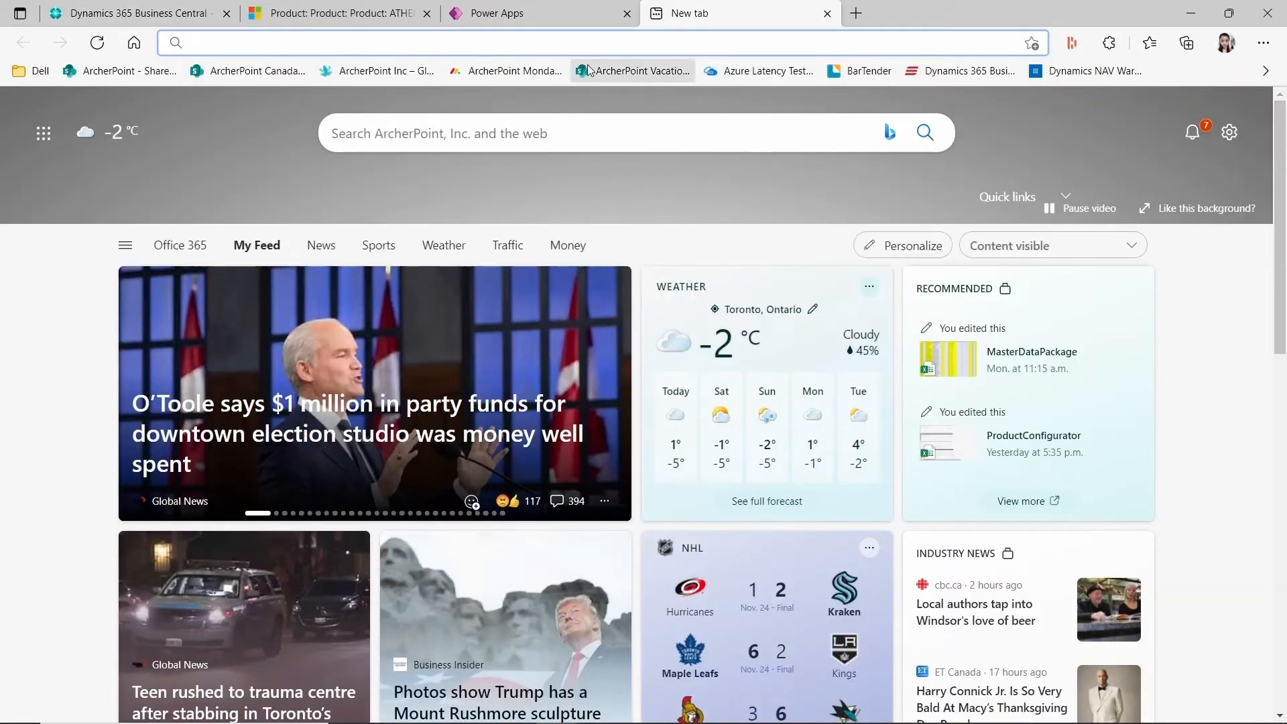
key("ctrl+v")
key("Return")
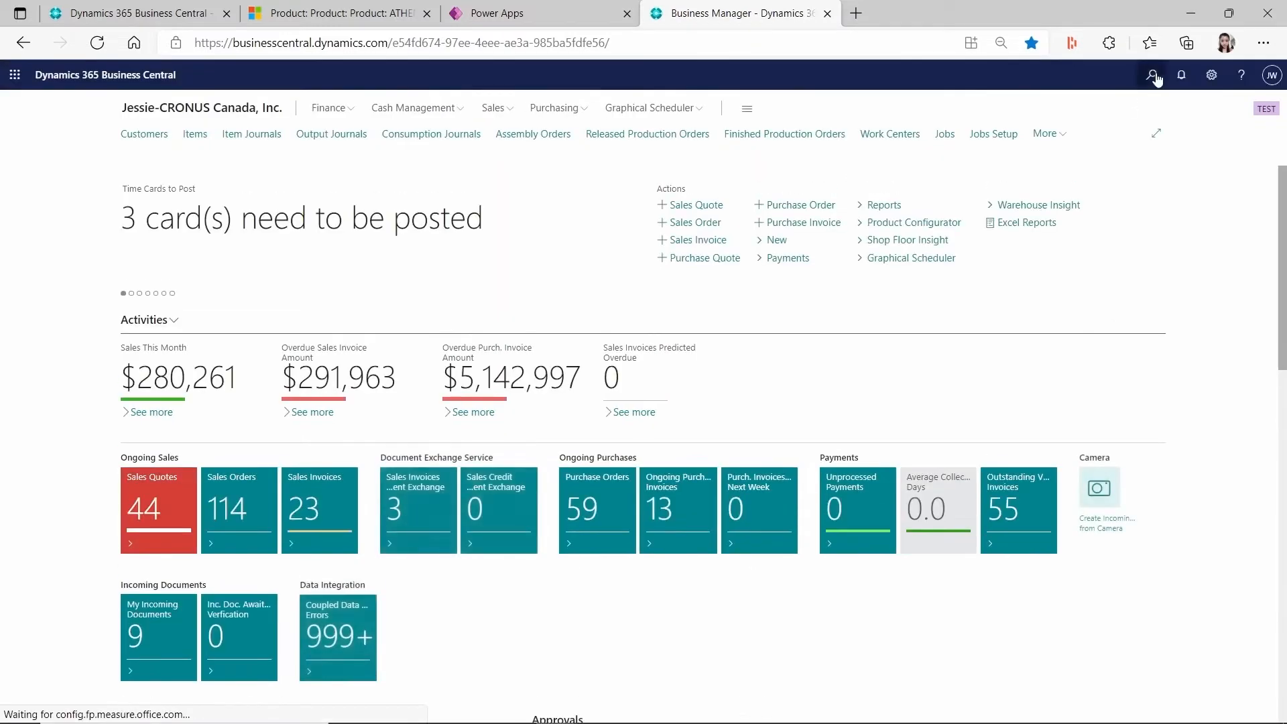
- Search for "dataverse connection setup" and open the Dataverse Connection Setup page
left_click(1151, 75)
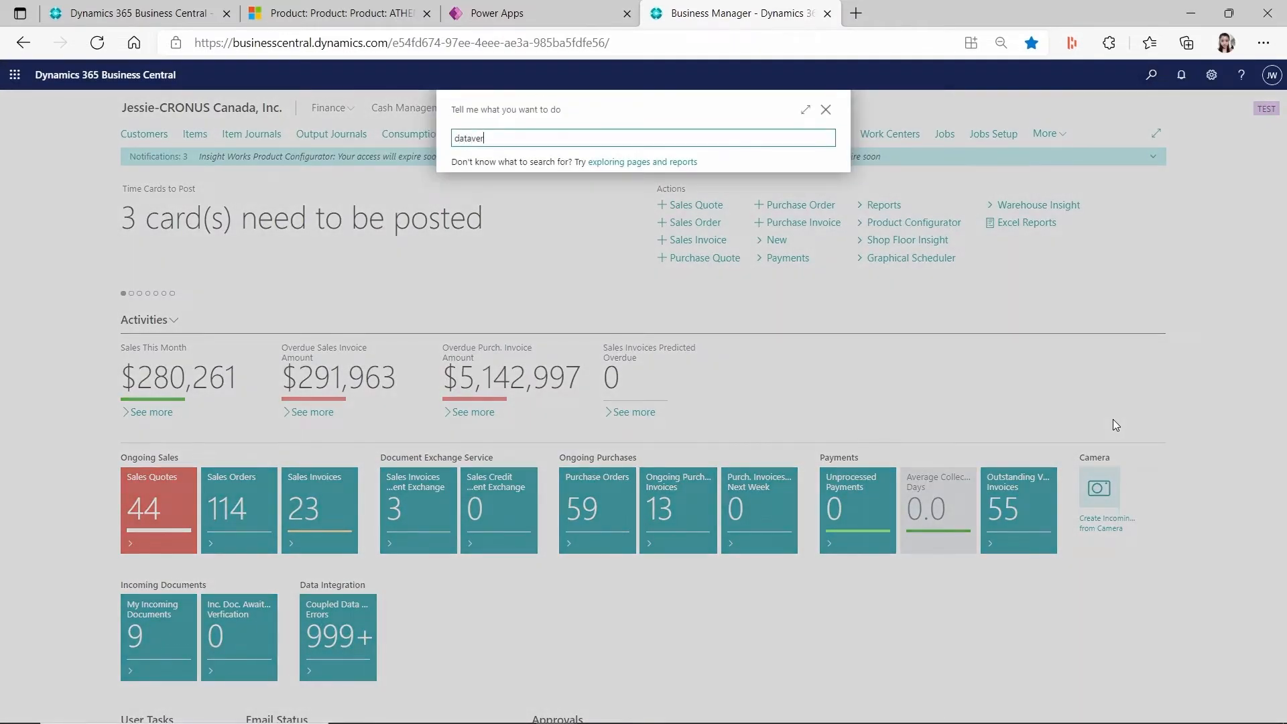
type("dataverse connection setup")
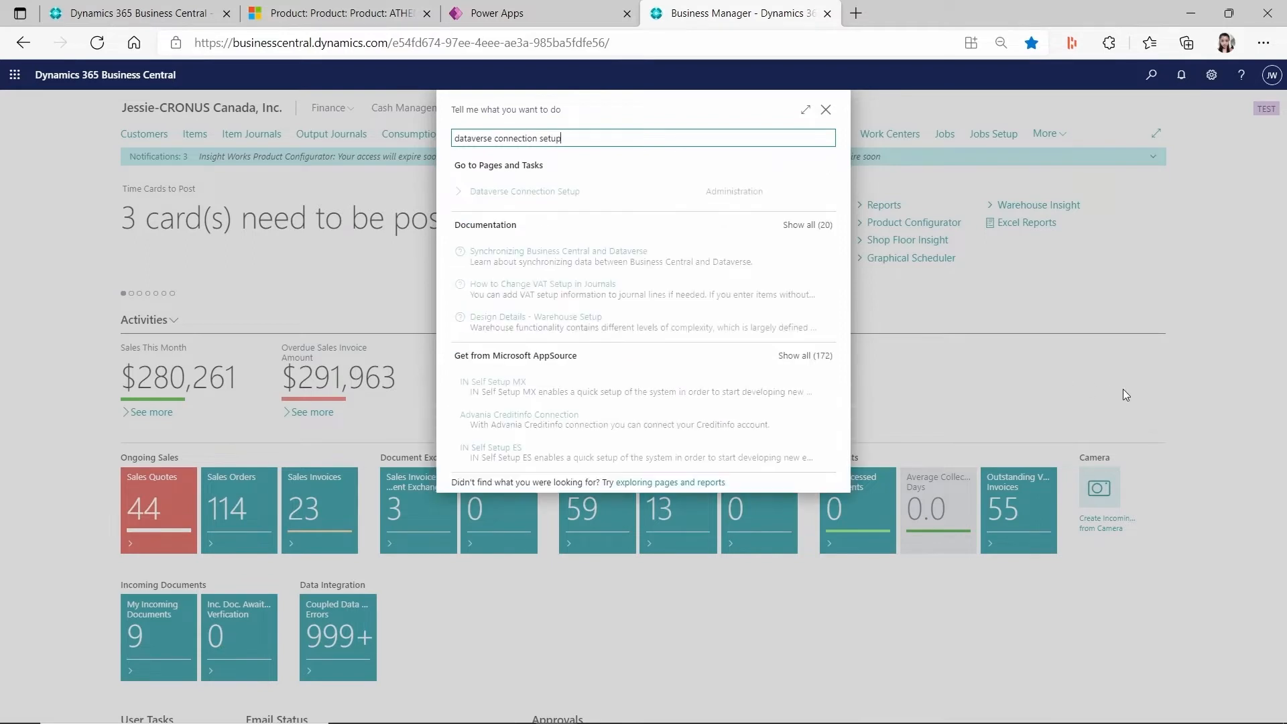
left_click(496, 193)
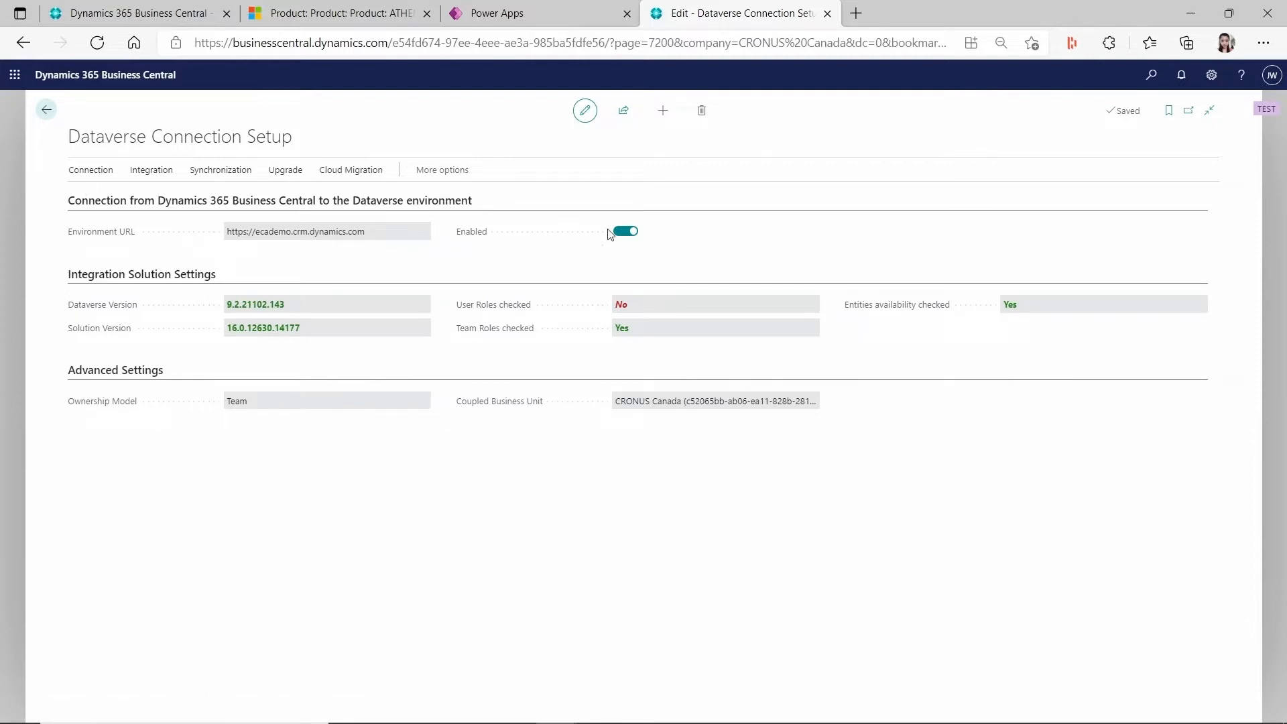
- Test the connection from Business Central to the Dataverse environment and dismiss the result
left_click(91, 170)
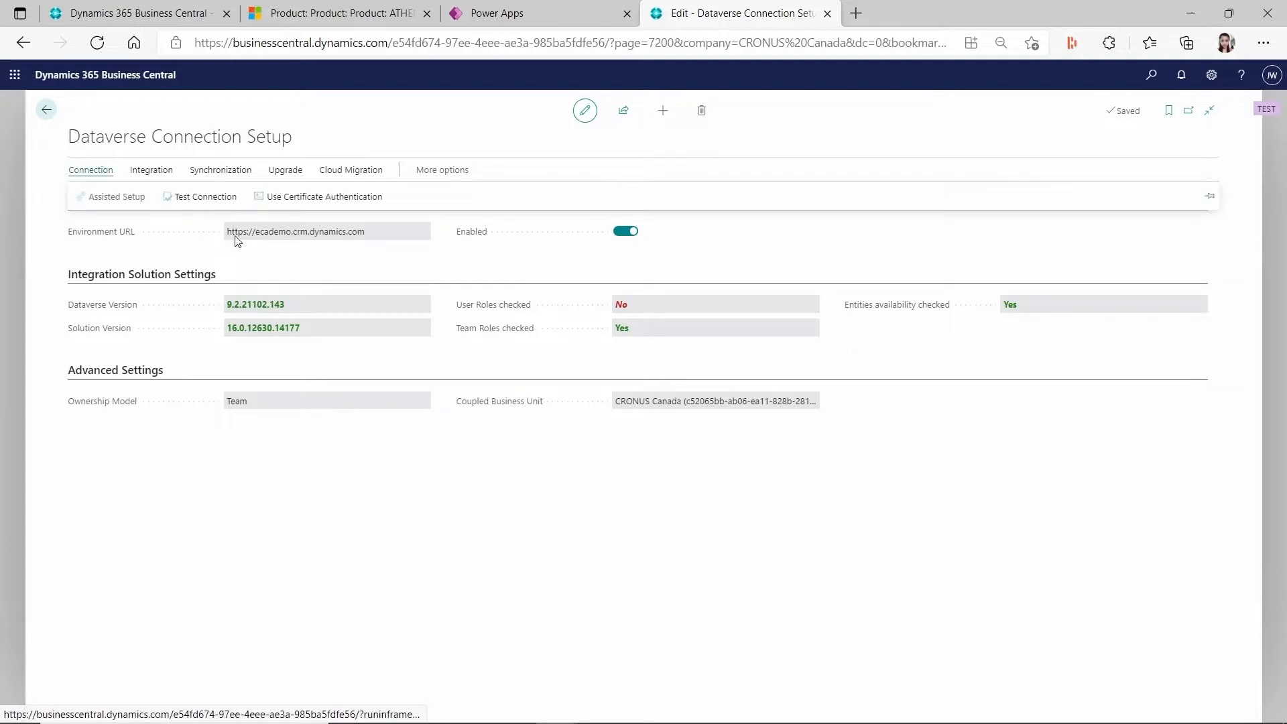
left_click(211, 203)
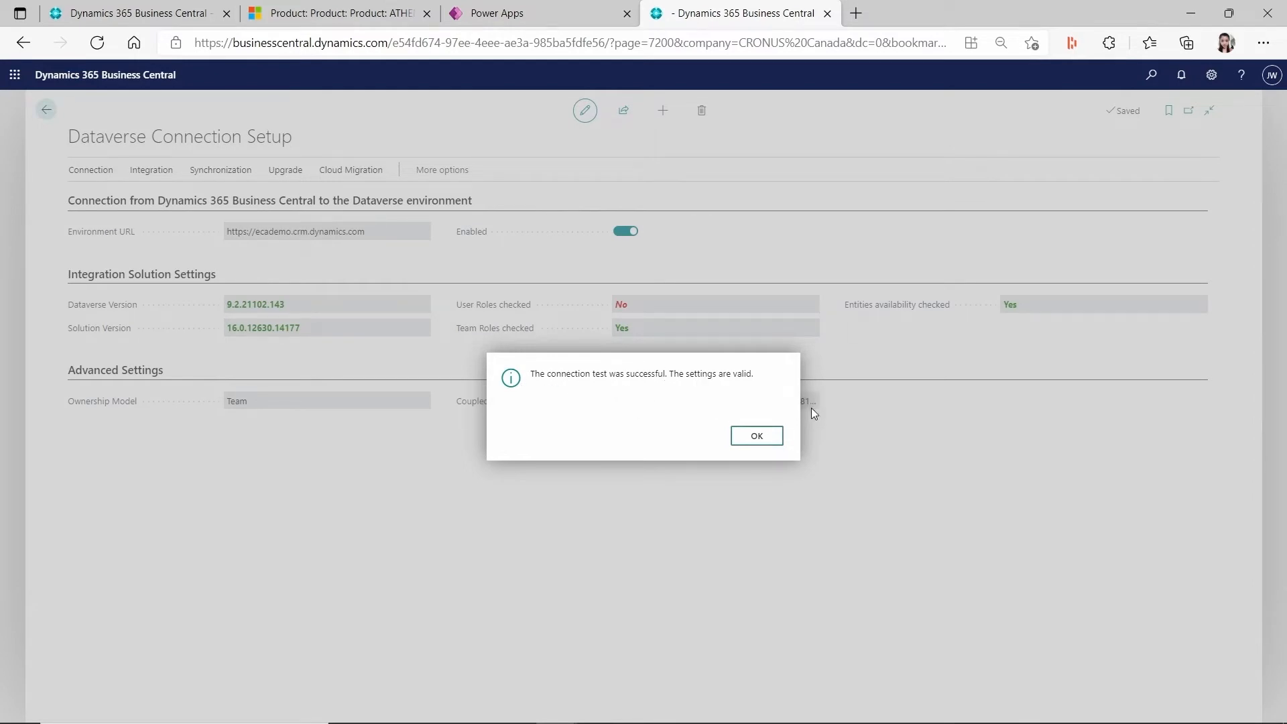
left_click(772, 447)
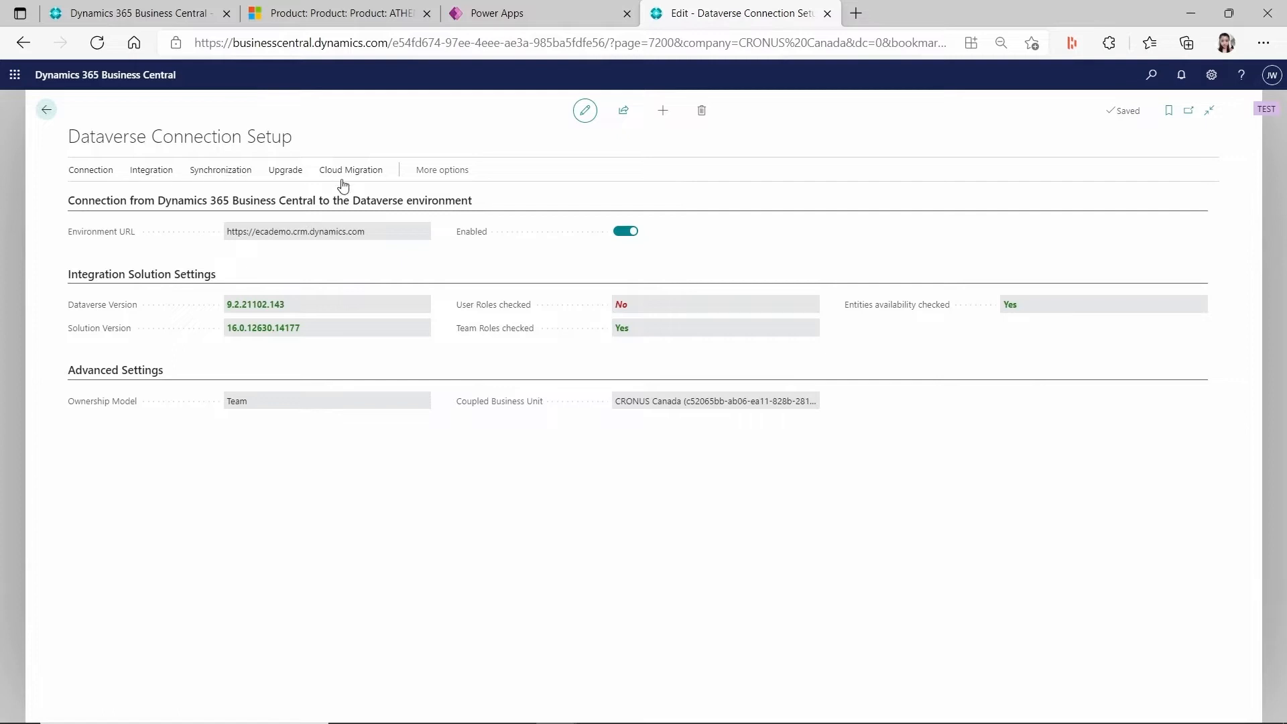
- Open the Integration Table Mappings and capture a region screenshot of the list with Greenshot, sending it to the image editor
left_click(154, 170)
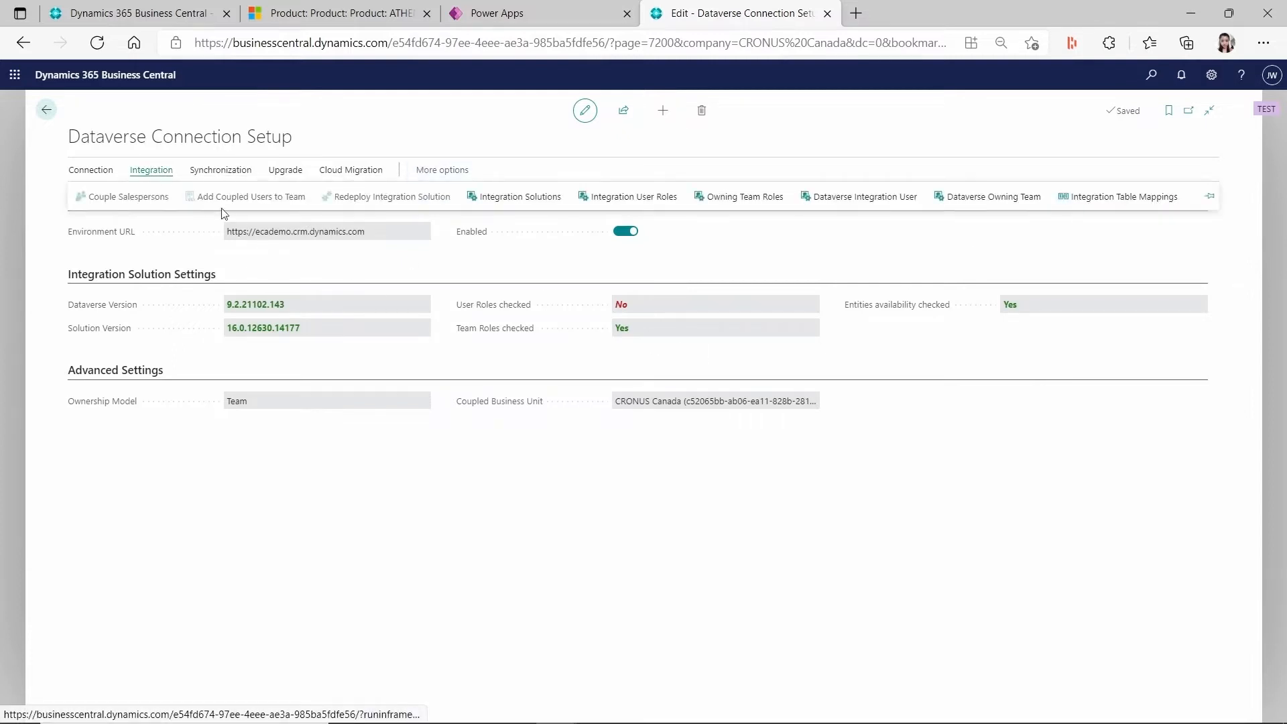
left_click(1111, 201)
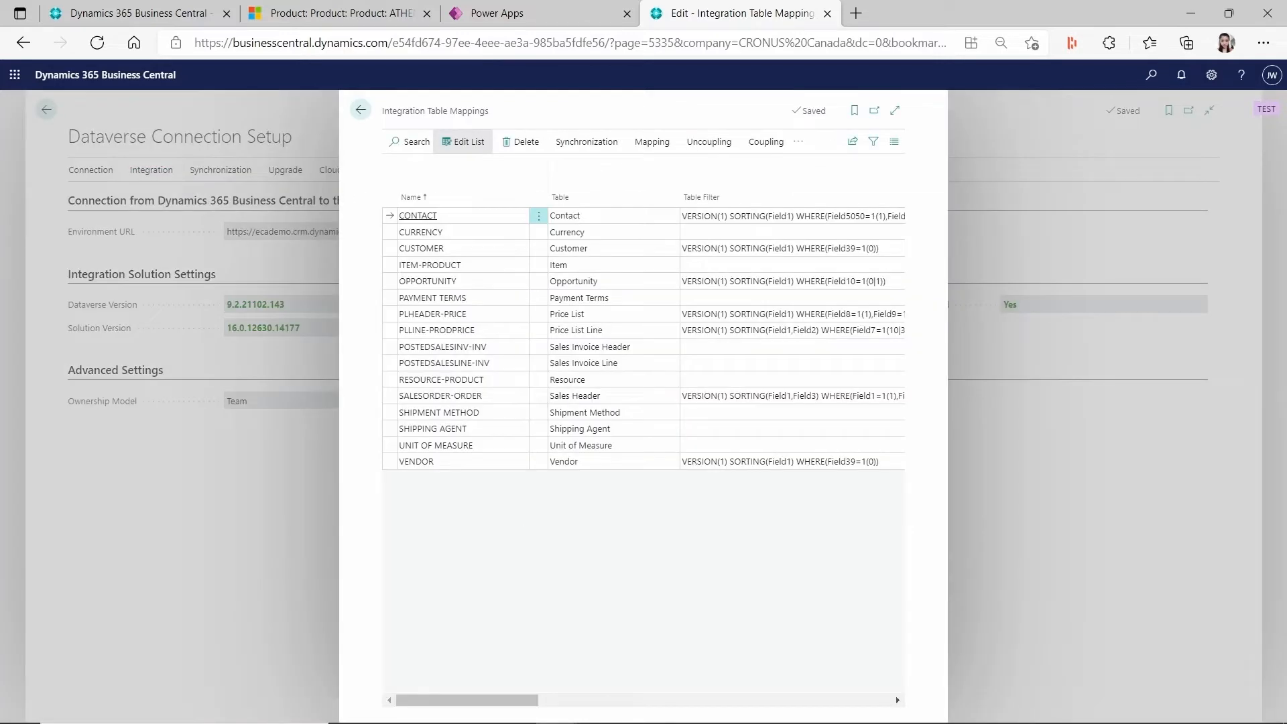
mouse_move(895, 696)
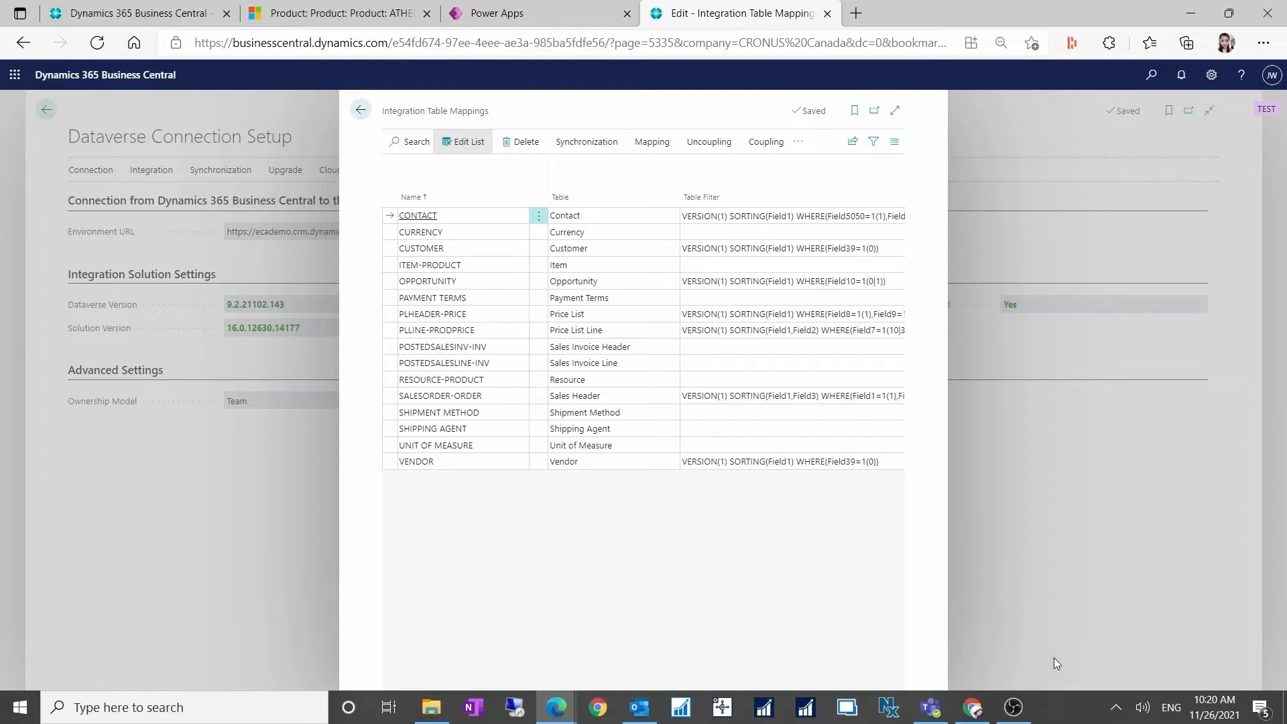
left_click(1116, 708)
right_click(1164, 614)
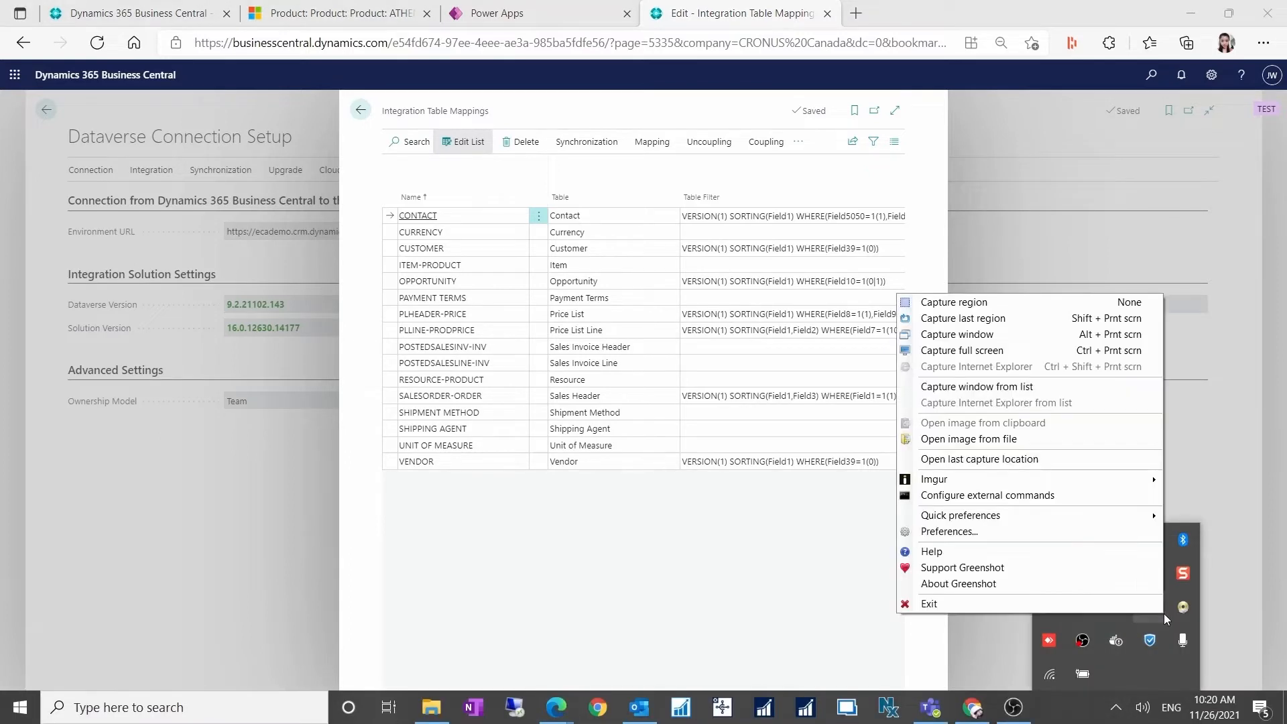
left_click(1011, 299)
left_click_drag(94, 126, 1042, 542)
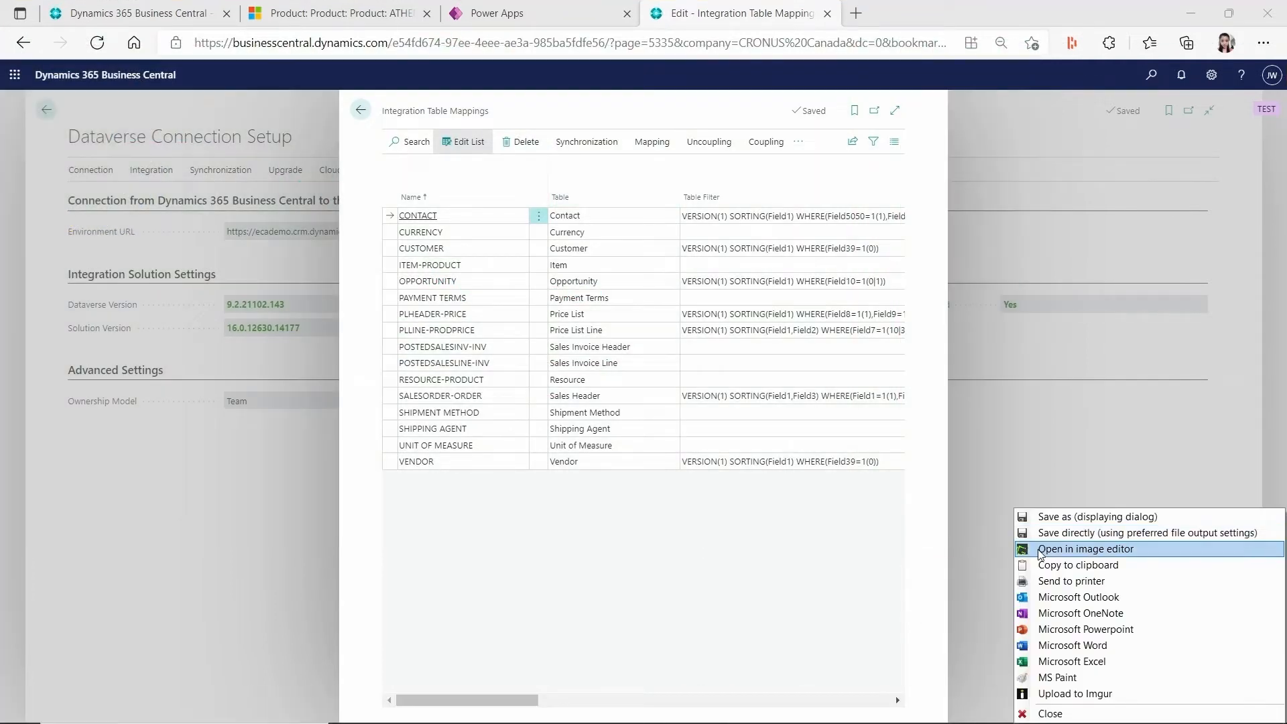
left_click(1039, 549)
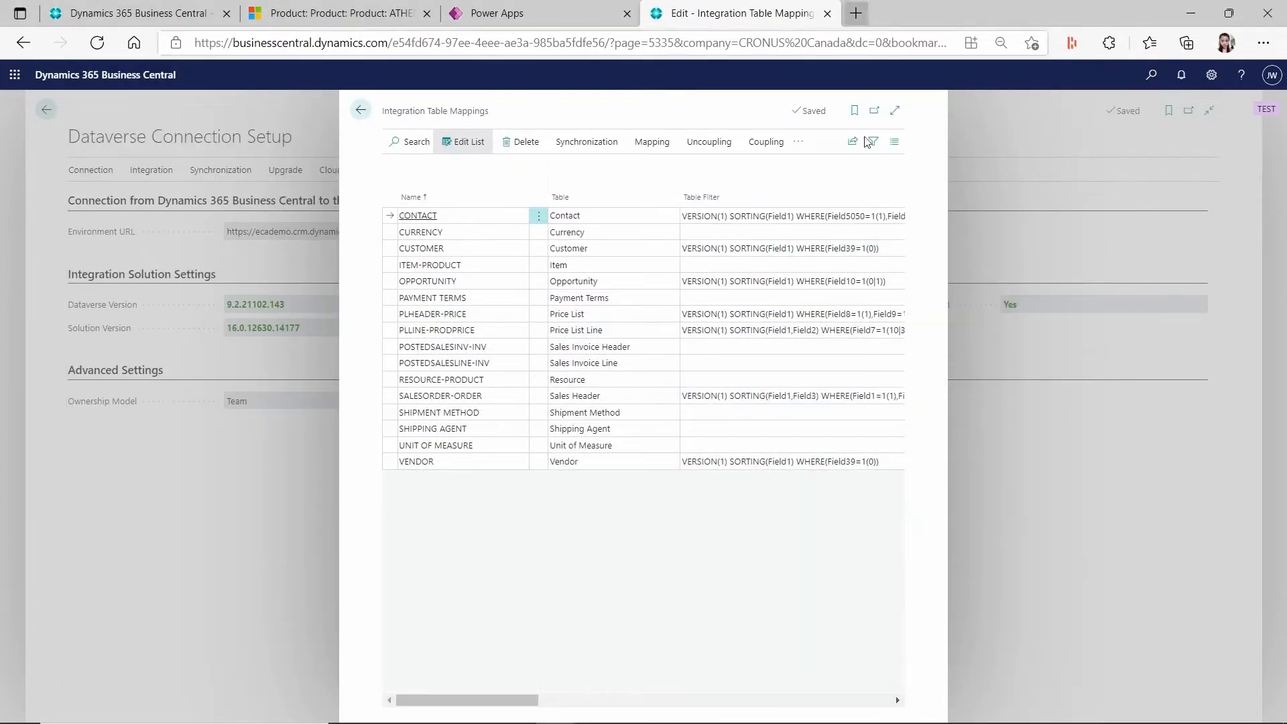
- Schedule the feature data update in Feature Management as a background session set to run immediately
left_click(149, 16)
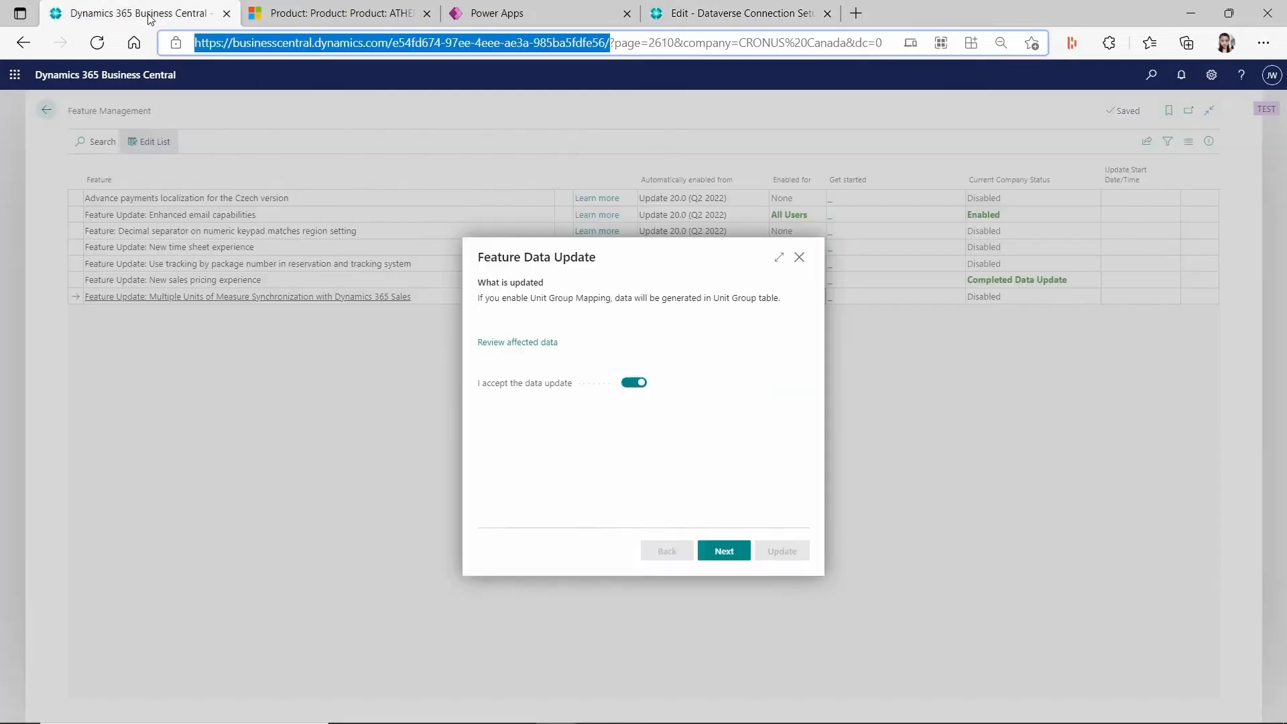
left_click(724, 550)
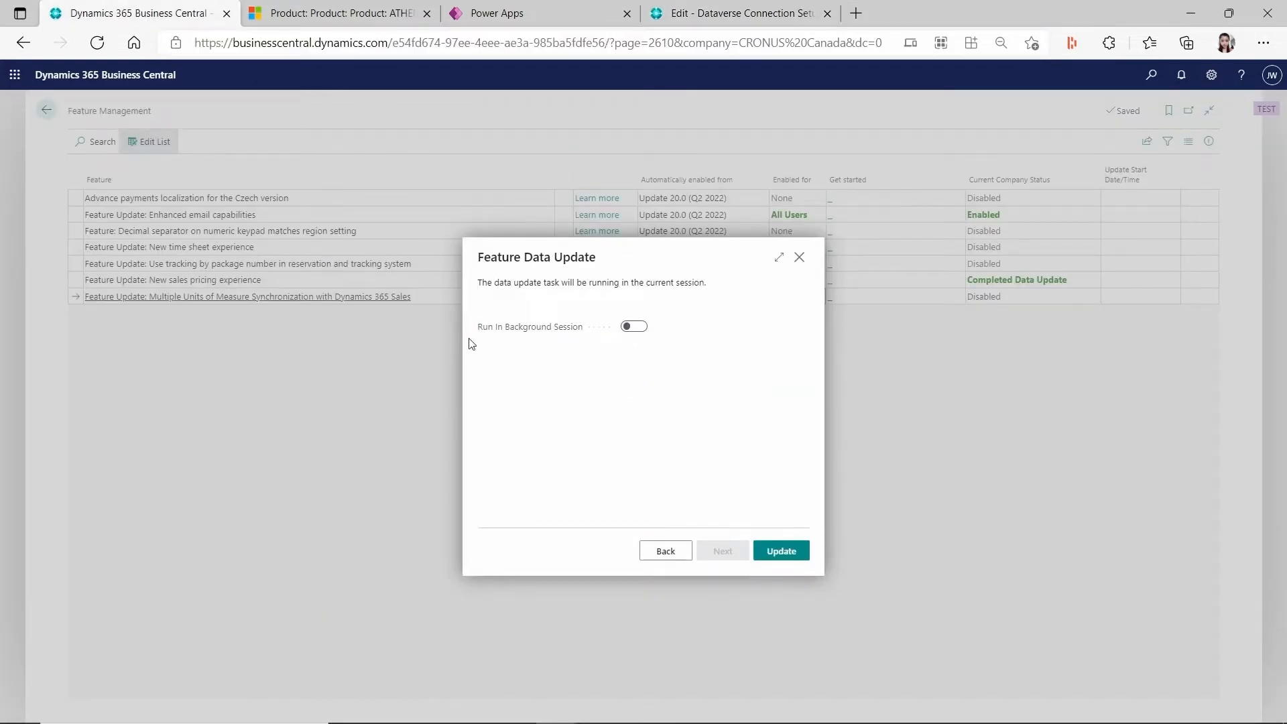
left_click(641, 328)
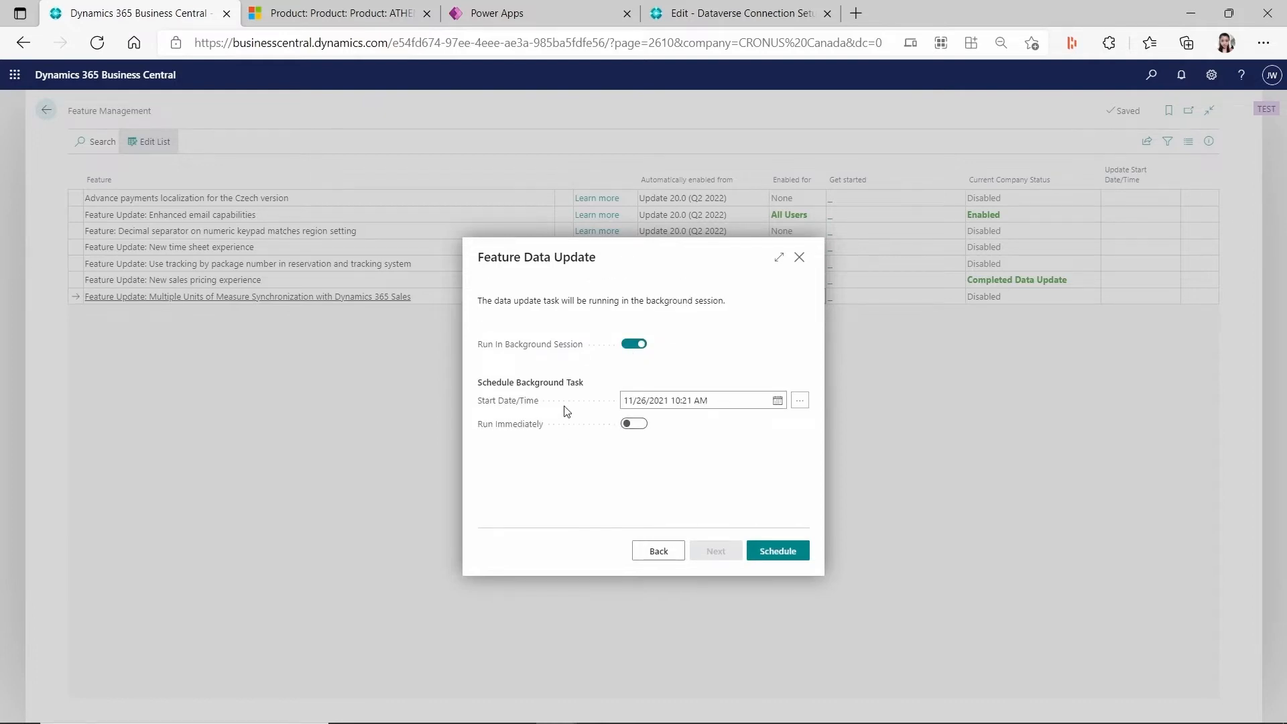
left_click(645, 343)
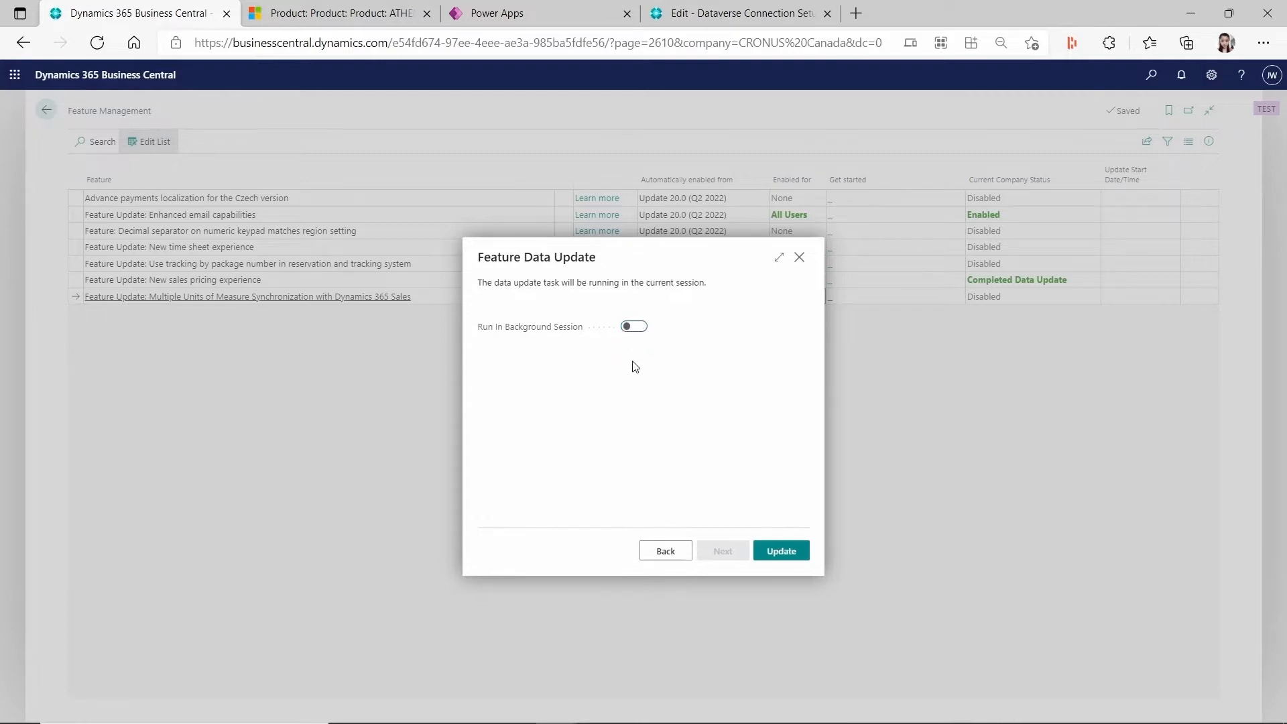
left_click(639, 331)
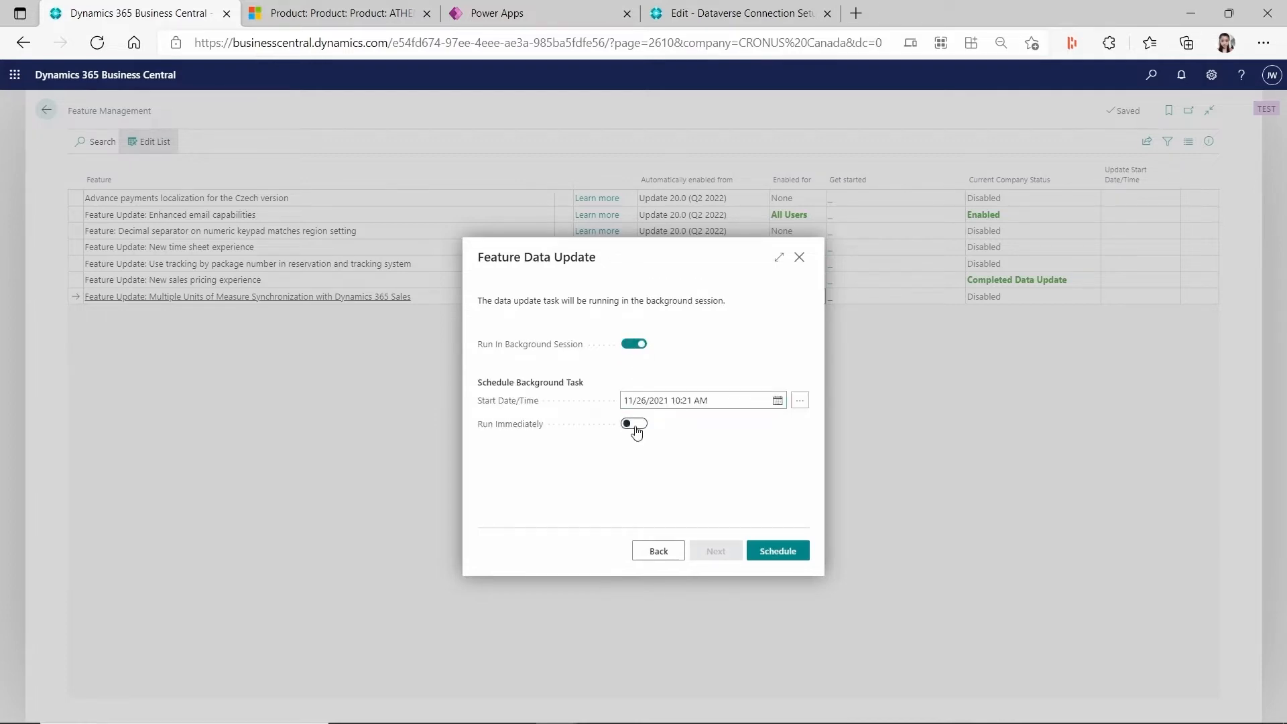
left_click(634, 424)
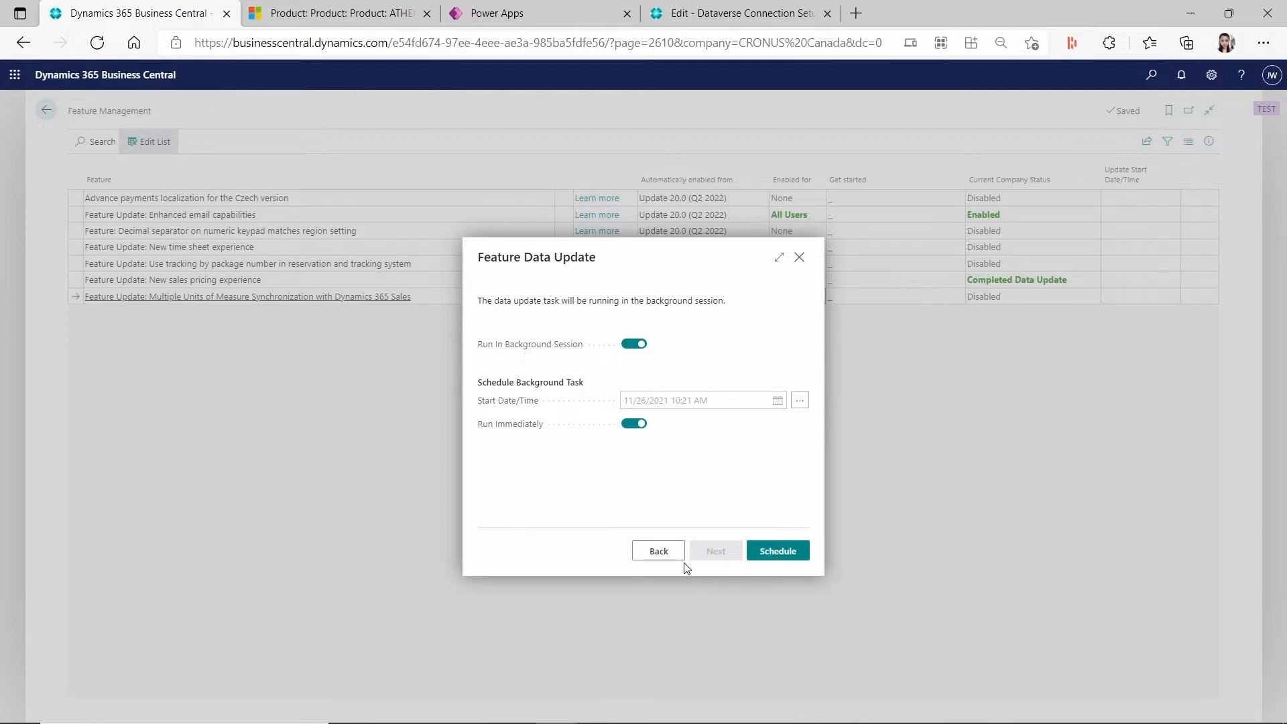
left_click(792, 560)
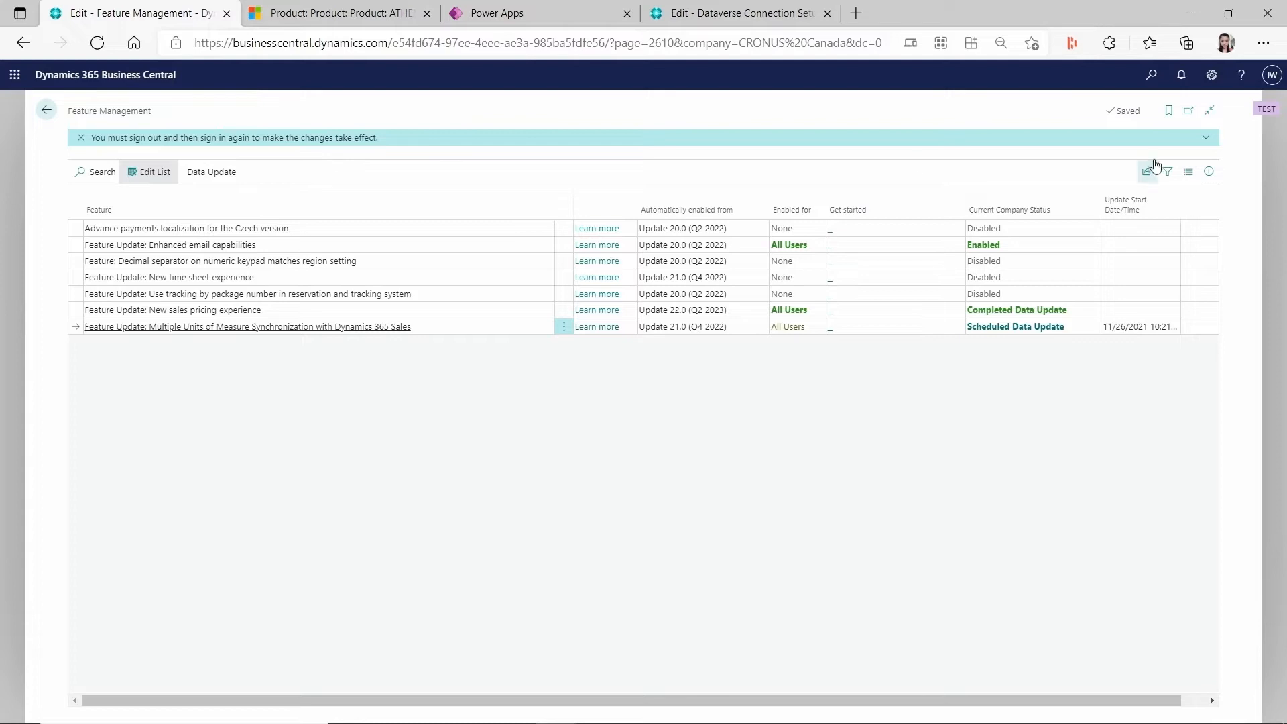
- Sign out of Business Central, choosing the currently used work account
left_click(1272, 74)
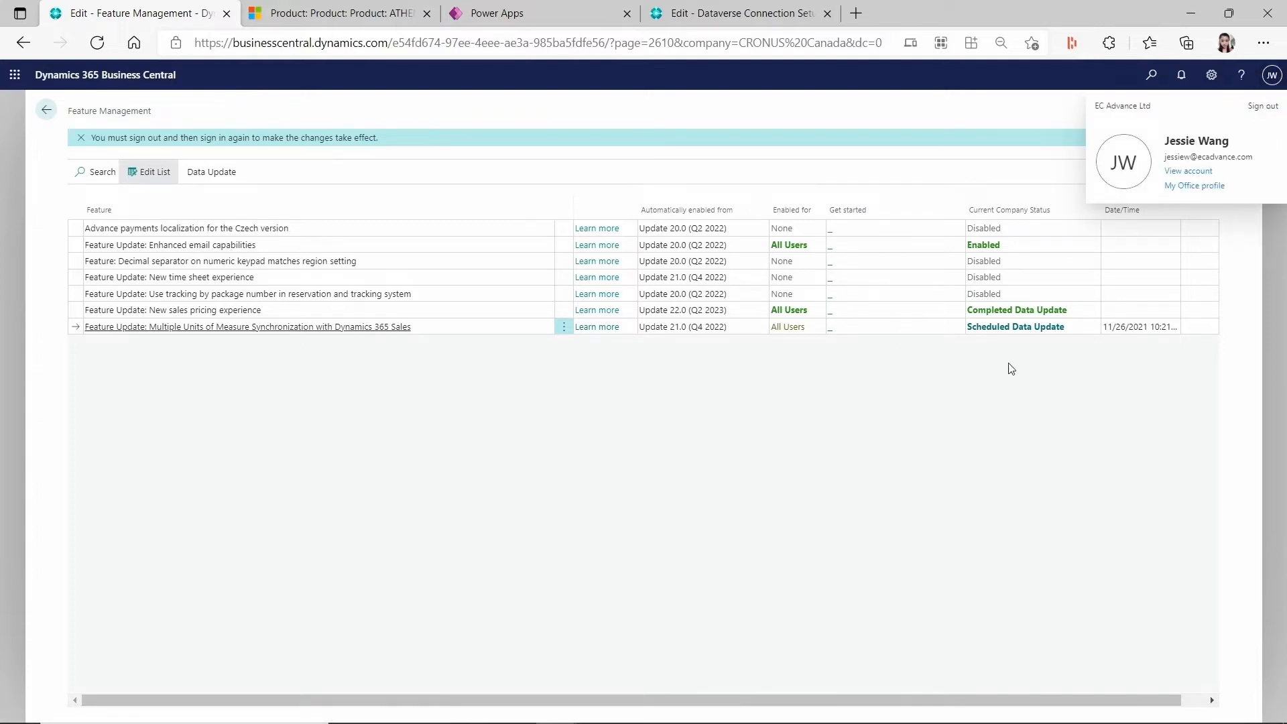
left_click(1263, 106)
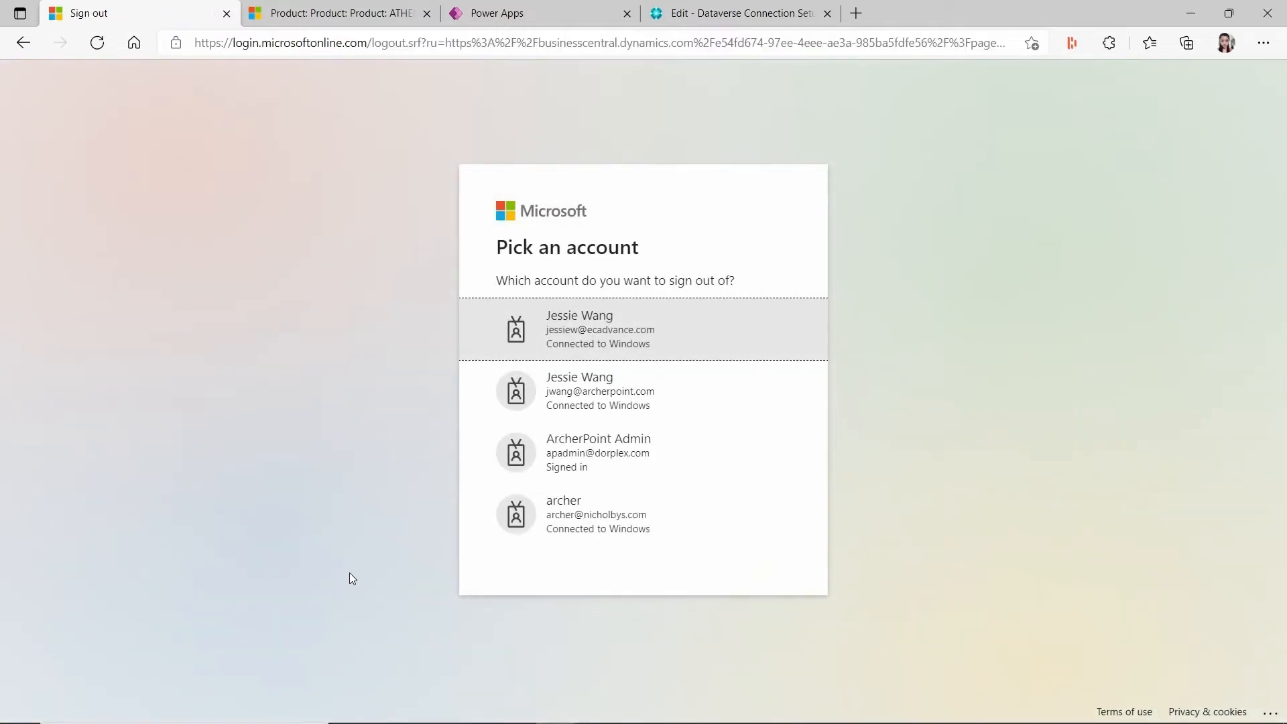
left_click(647, 332)
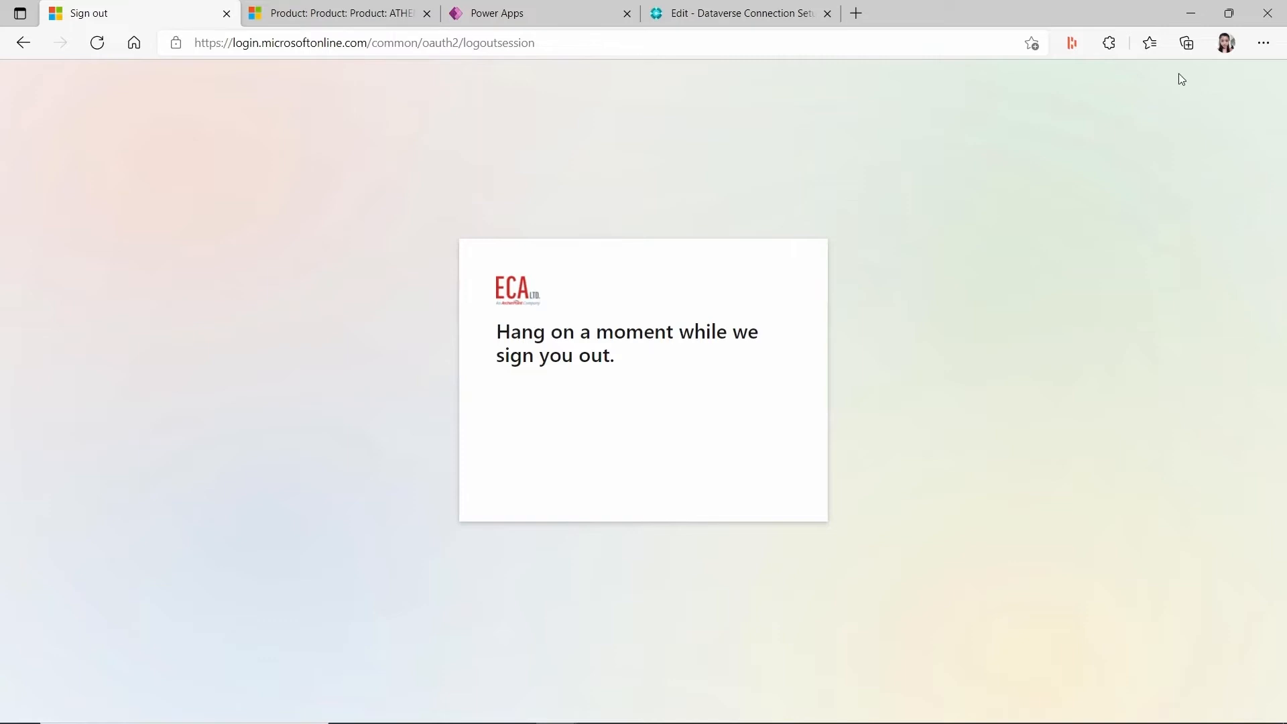
- Close the Dataverse Connection Setup and sign-out pages, leaving without saving changes
left_click(1155, 50)
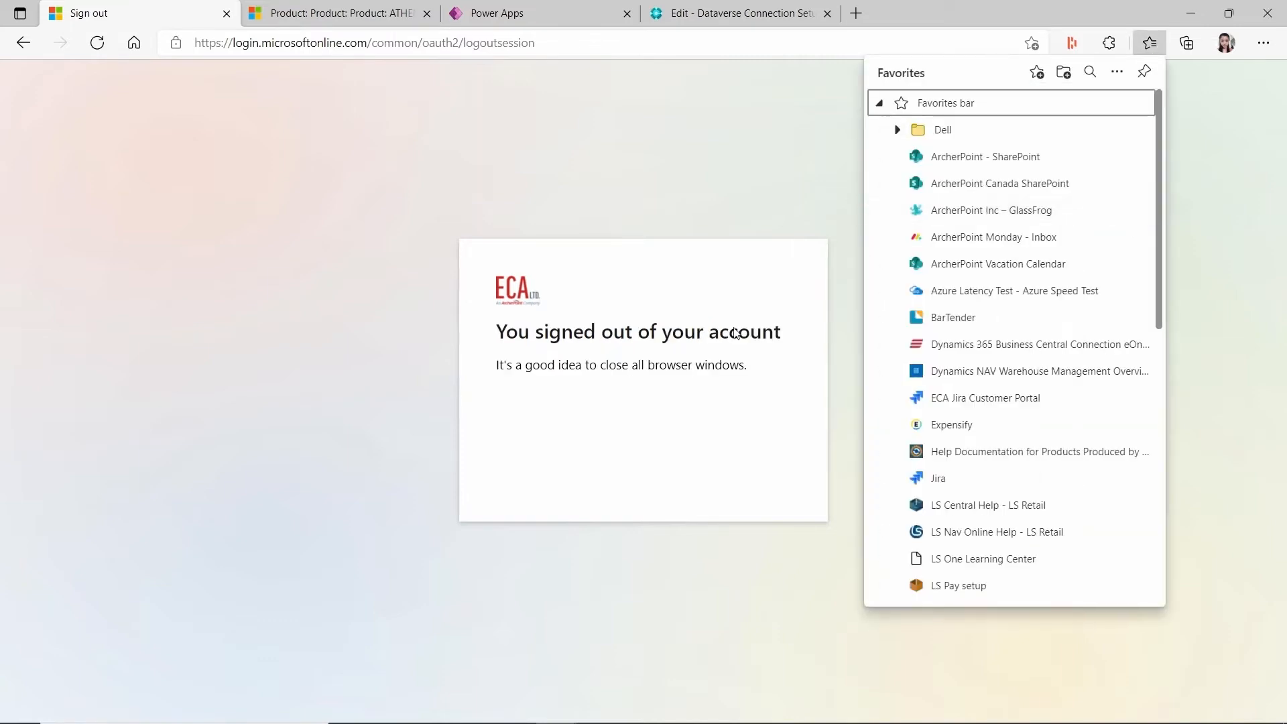
left_click(827, 13)
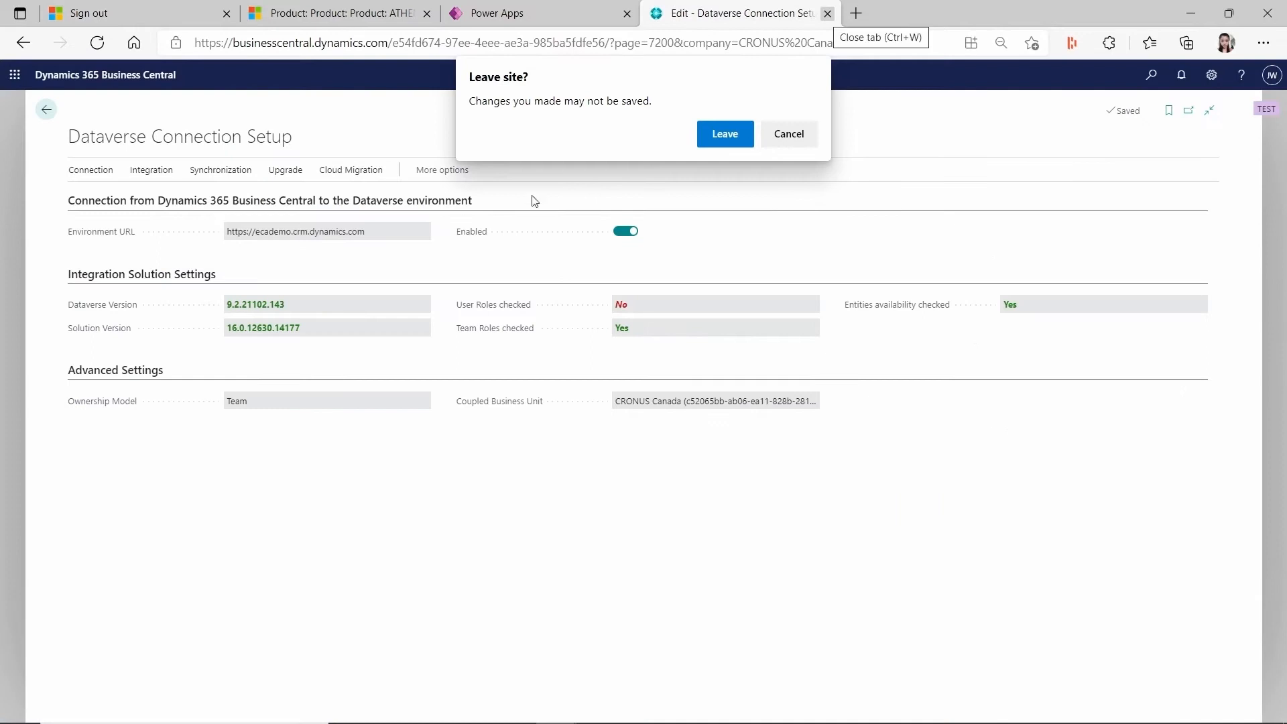
left_click(738, 135)
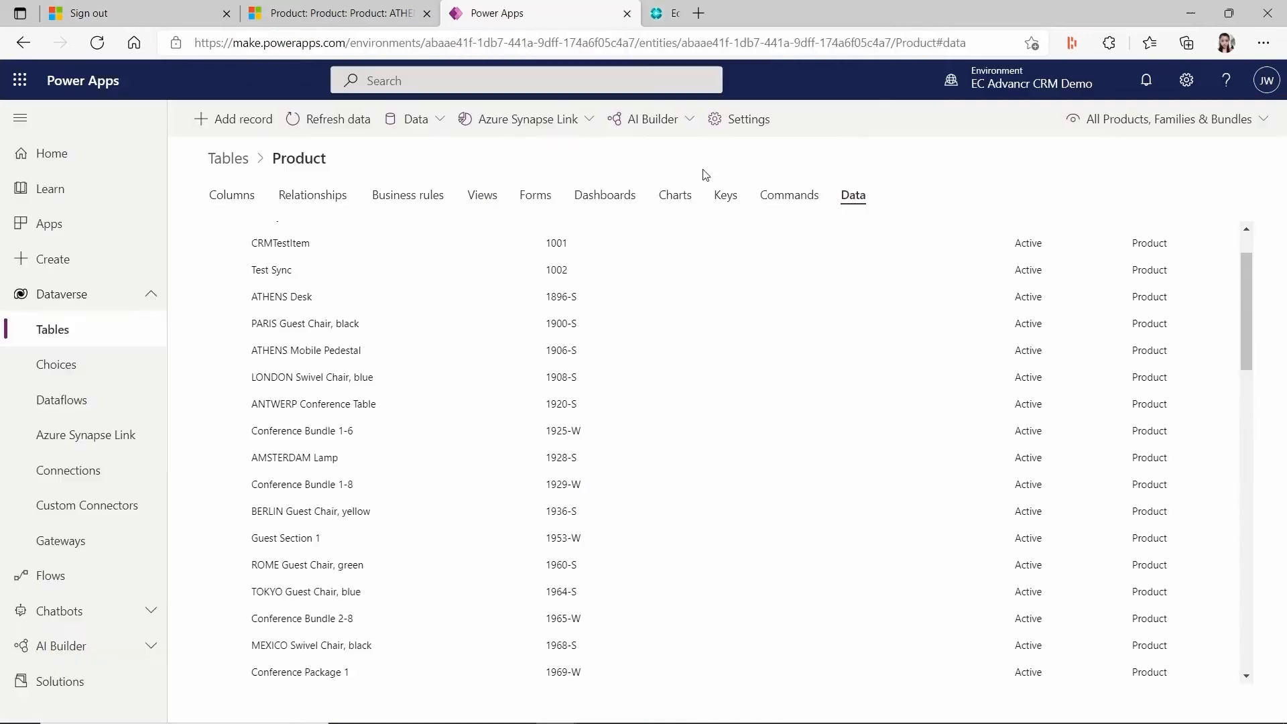
left_click(226, 13)
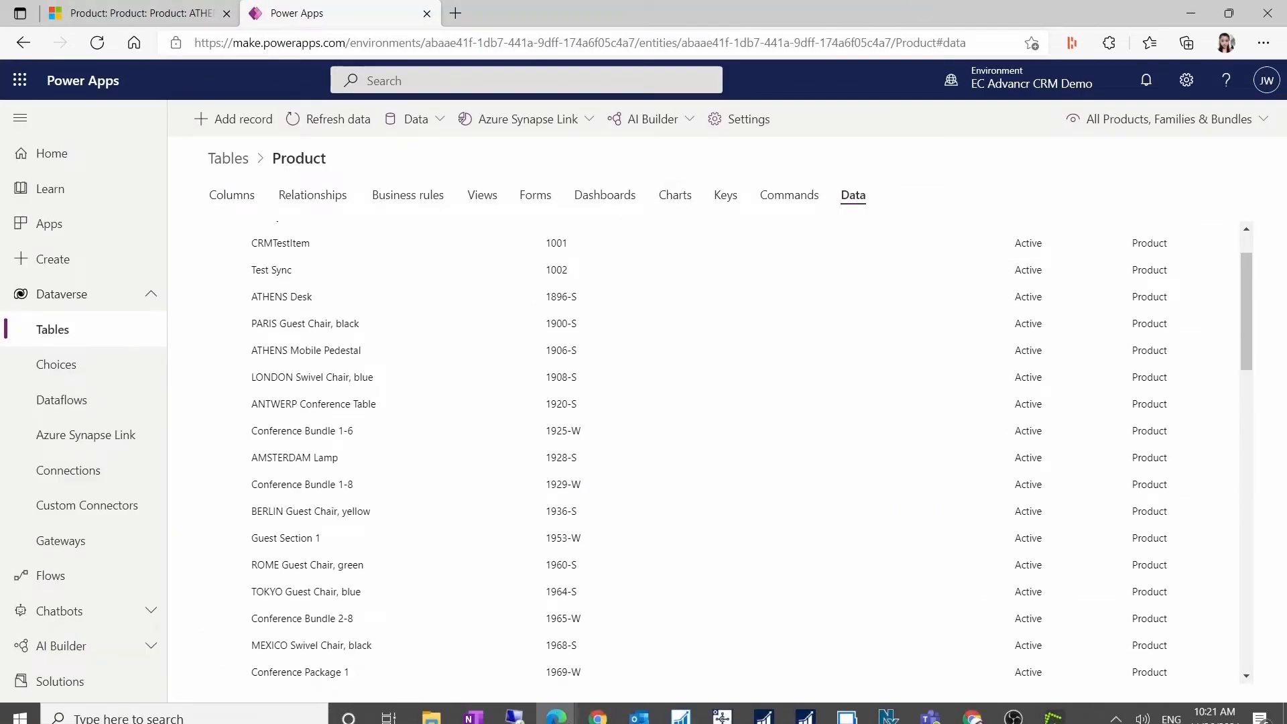
- Open a new Microsoft Edge window and load Business Central from the BC Live favorite
left_click(564, 713)
right_click(561, 713)
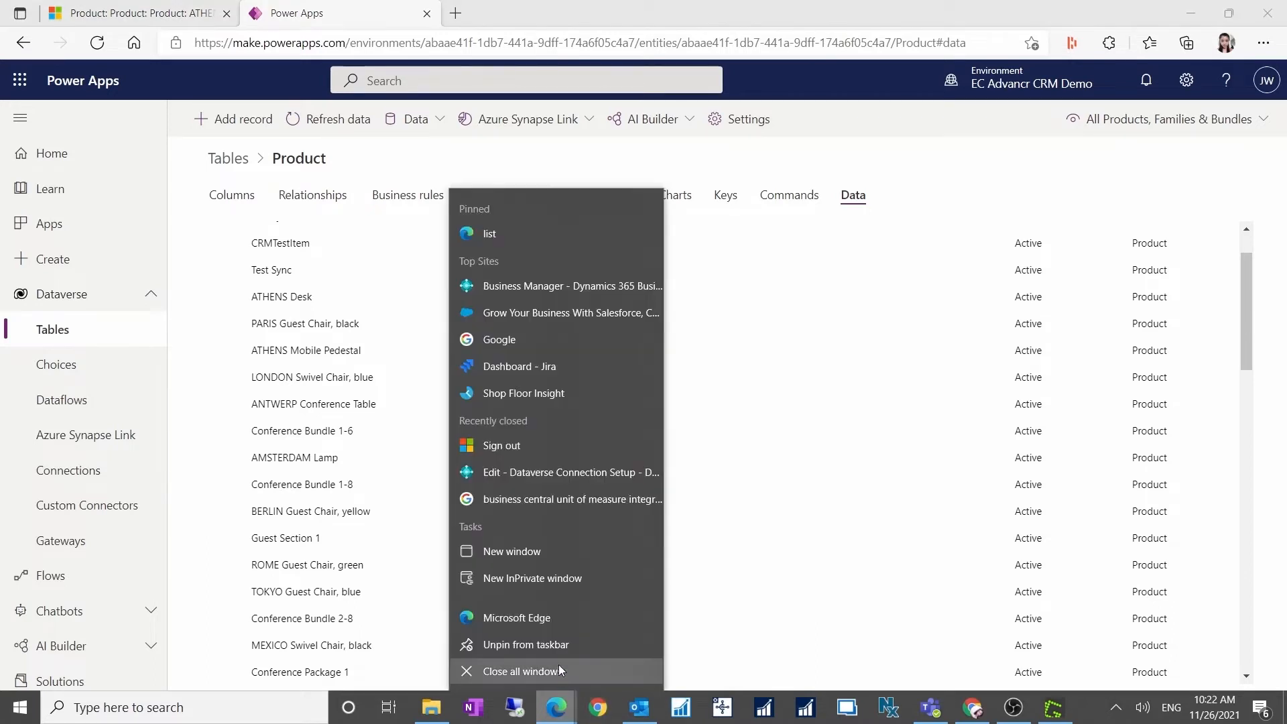
left_click(556, 622)
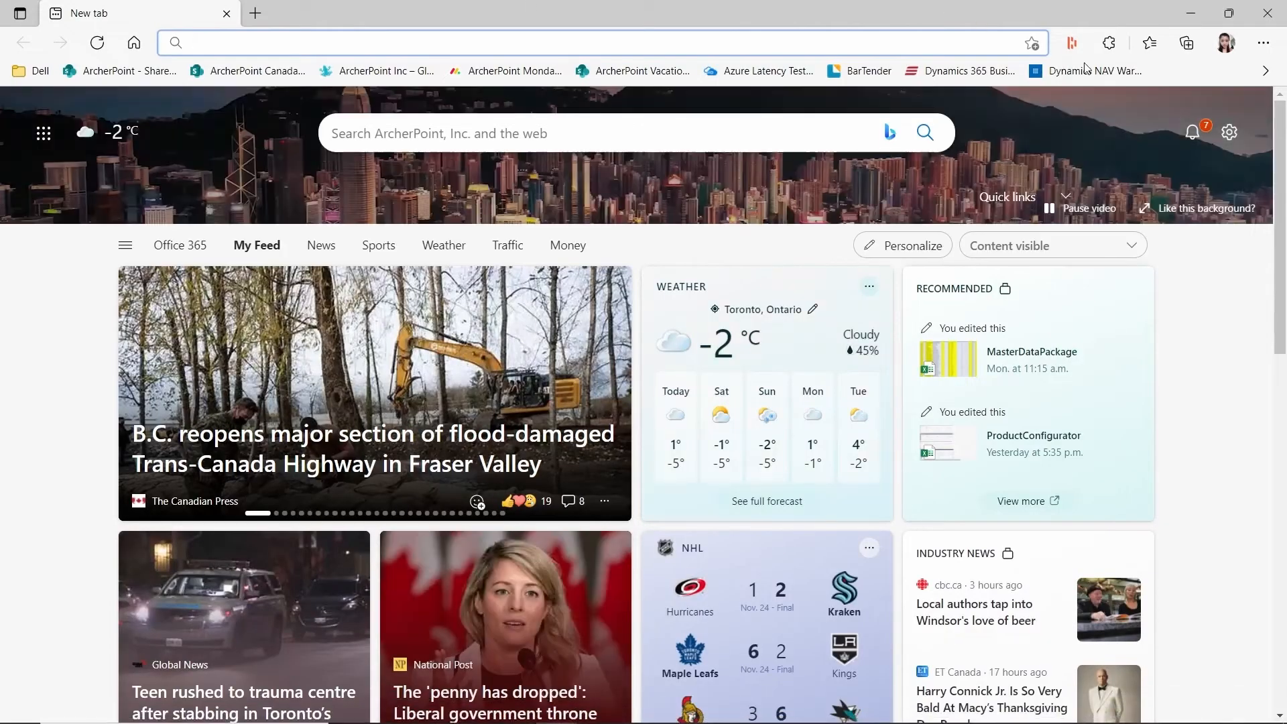
left_click(1150, 42)
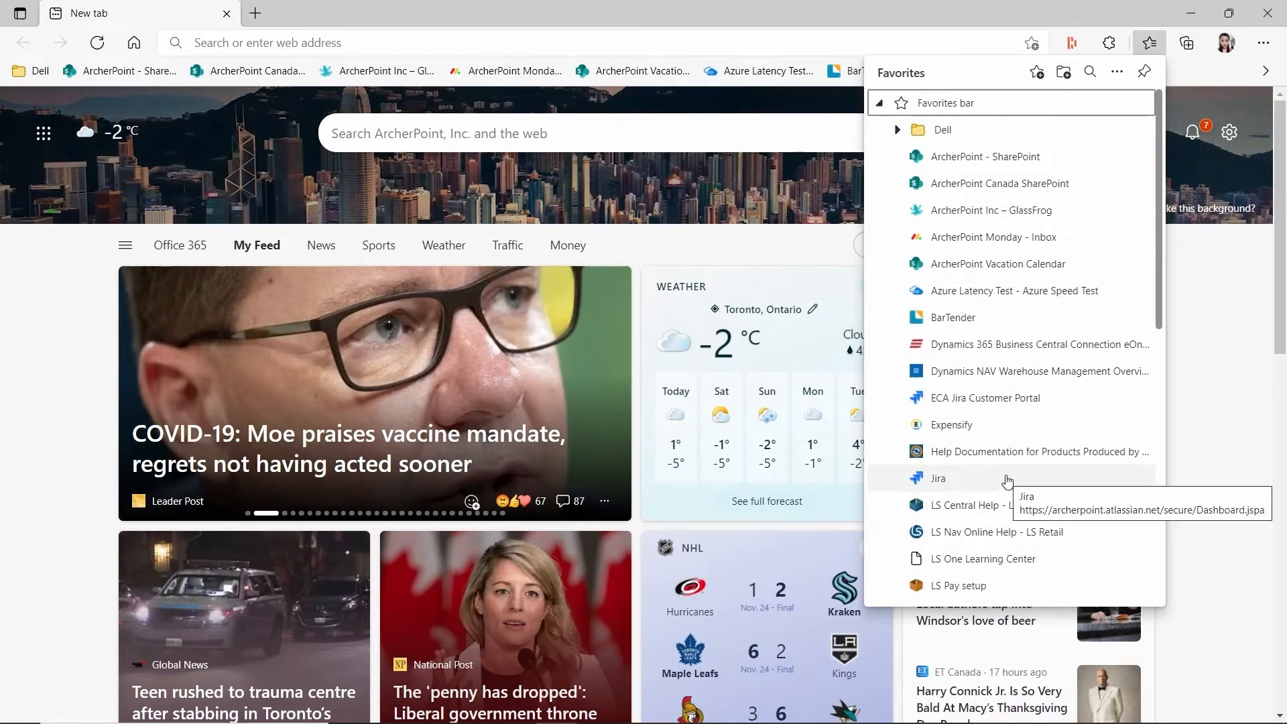
scroll(1011, 354, "down", 9)
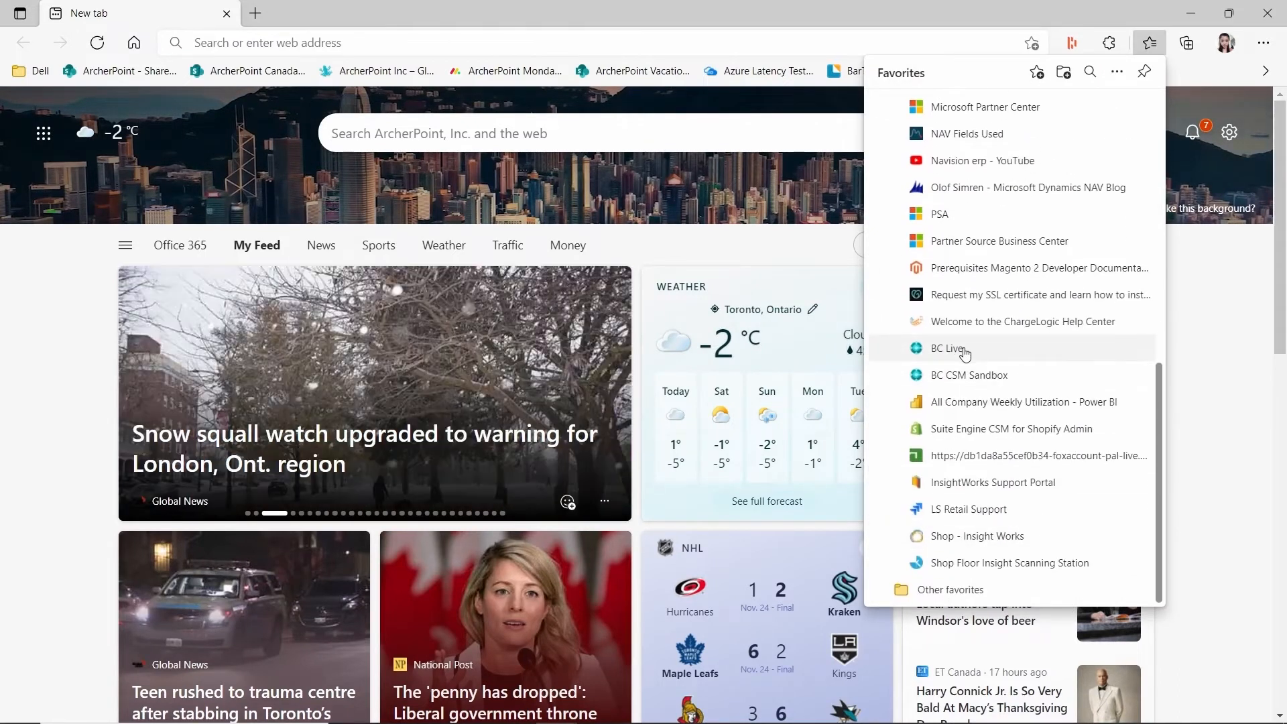
left_click(963, 349)
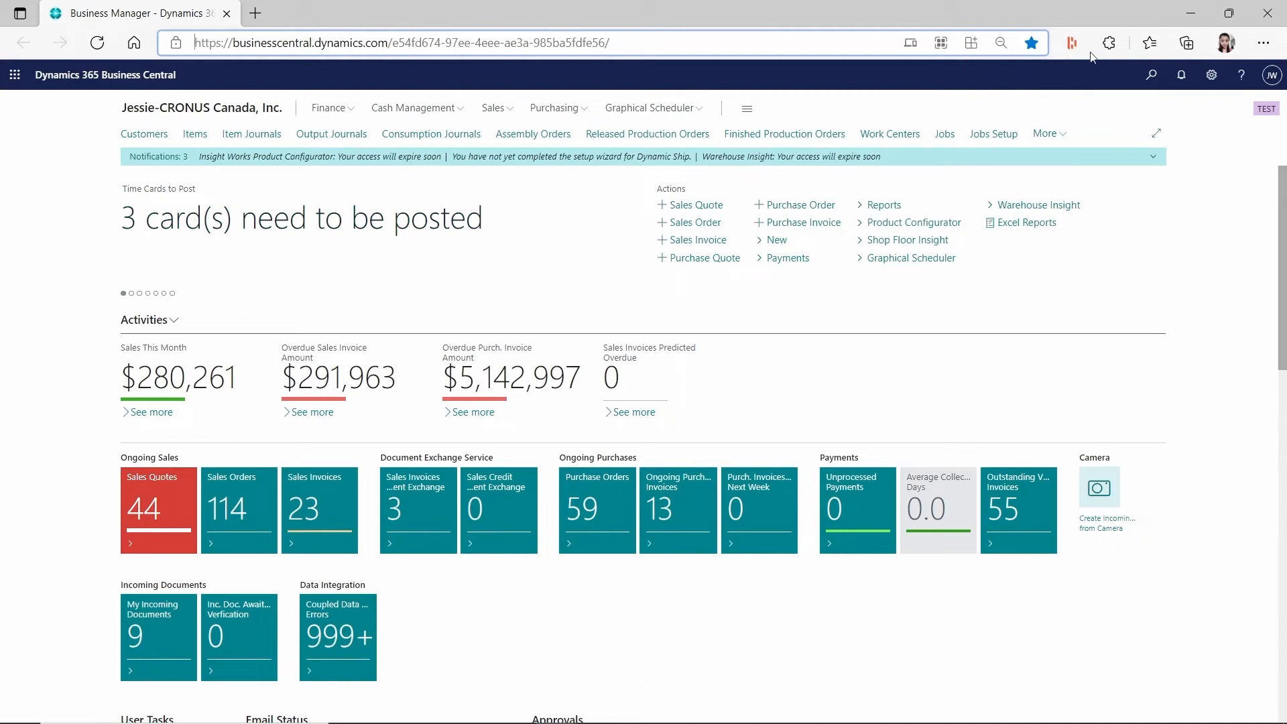
- Search for "feature manage", check the Multiple Units of Measure Synchronization feature's status in Feature Management, and return to the home page
left_click(1157, 84)
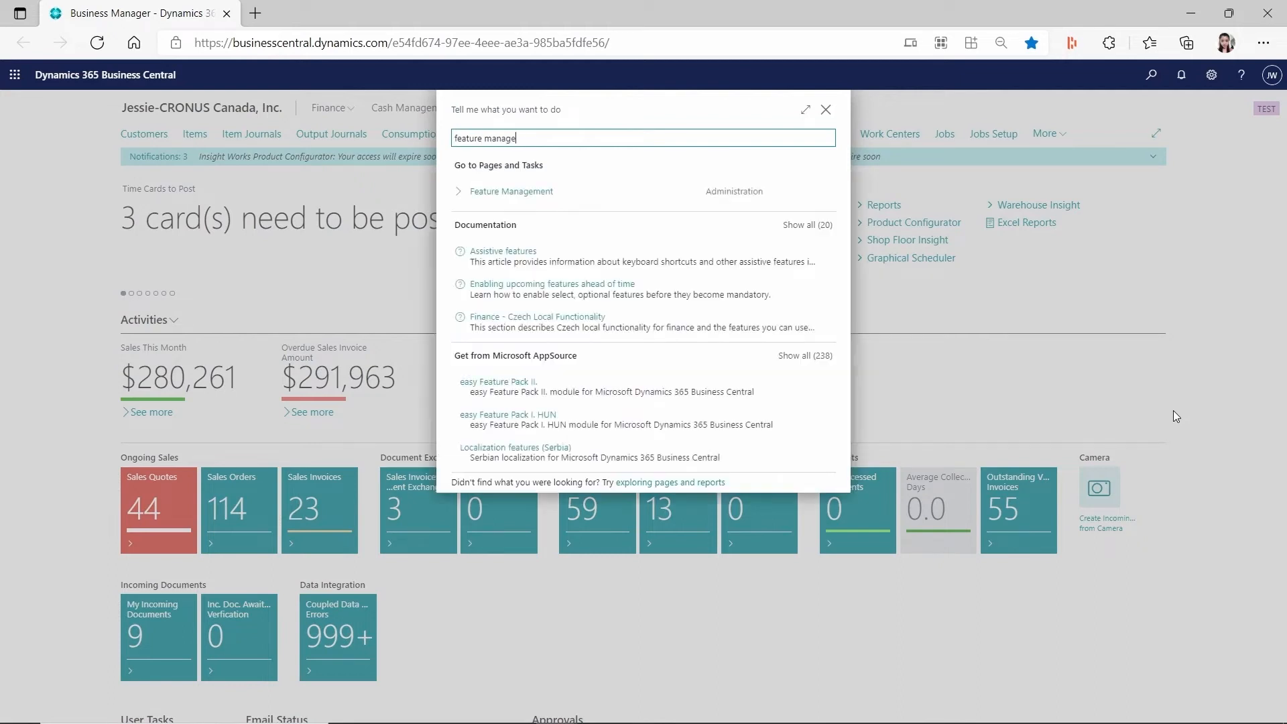
left_click(511, 192)
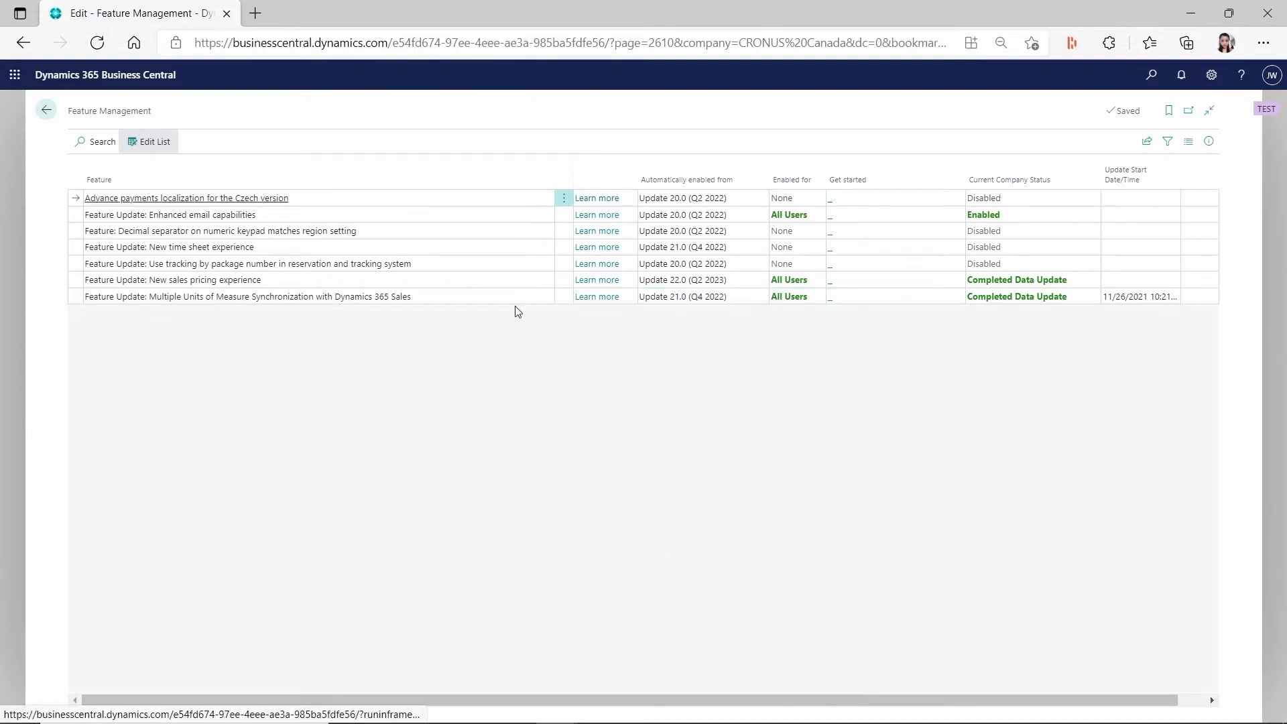
left_click(429, 301)
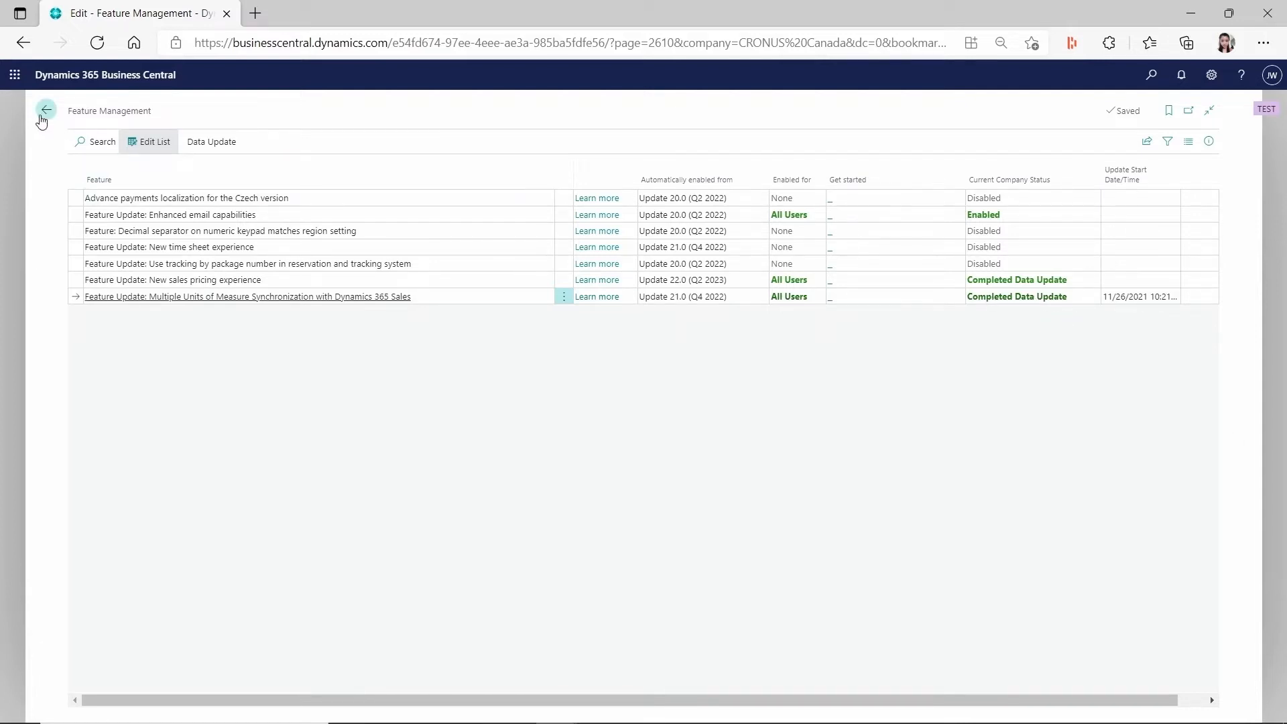
left_click(46, 110)
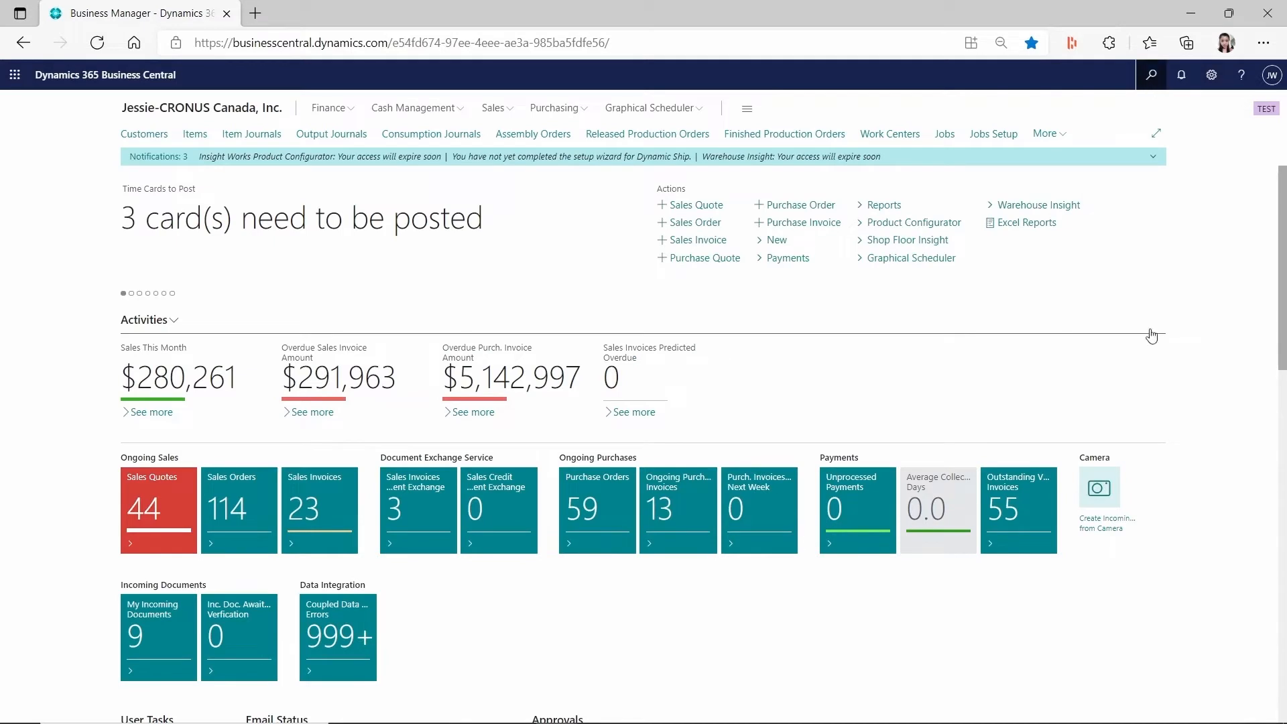
- Search for "dataverse connection", open the Dataverse Connection Setup and review the RESOURCE UOM entry in its Integration Table Mappings
type("verse")
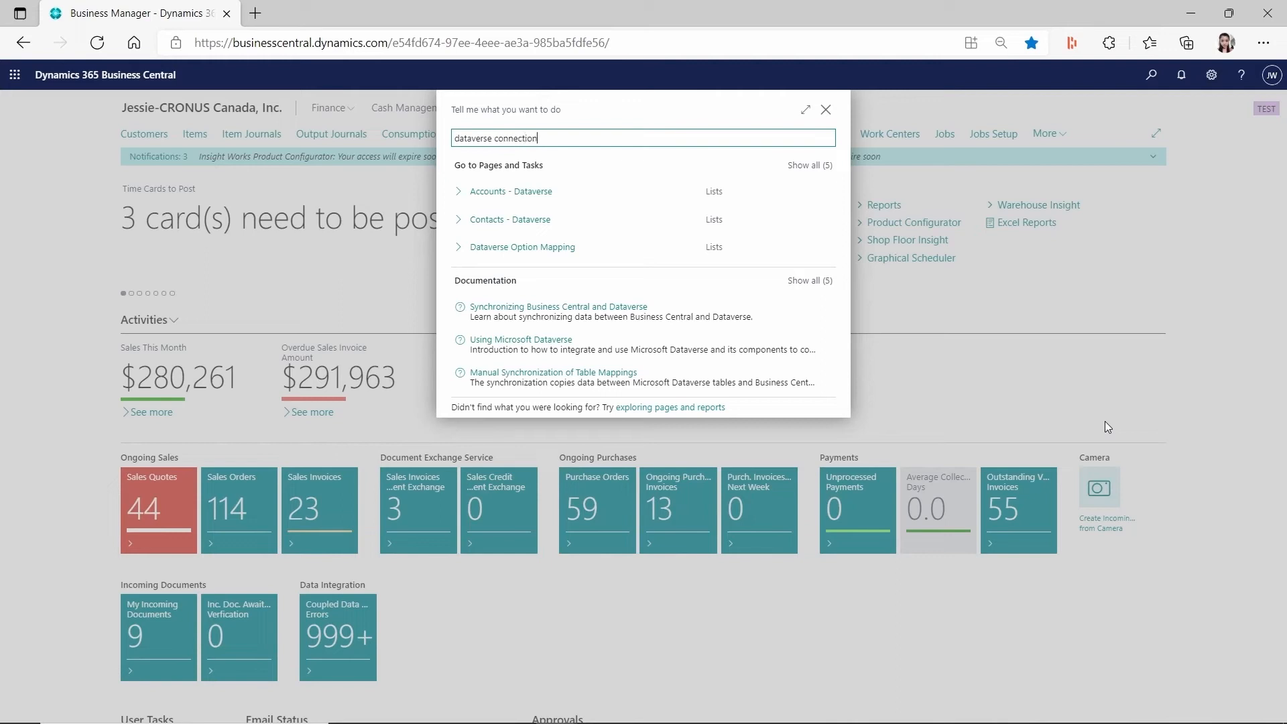
type(" connection")
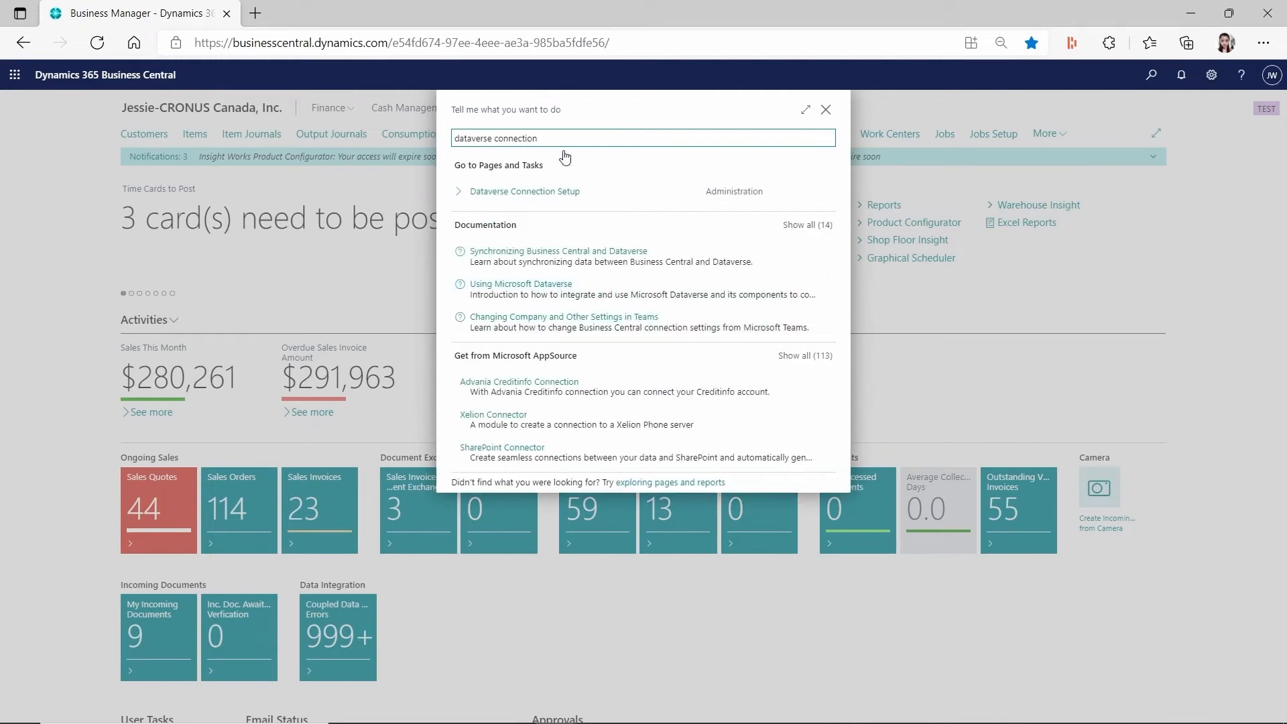
left_click(551, 194)
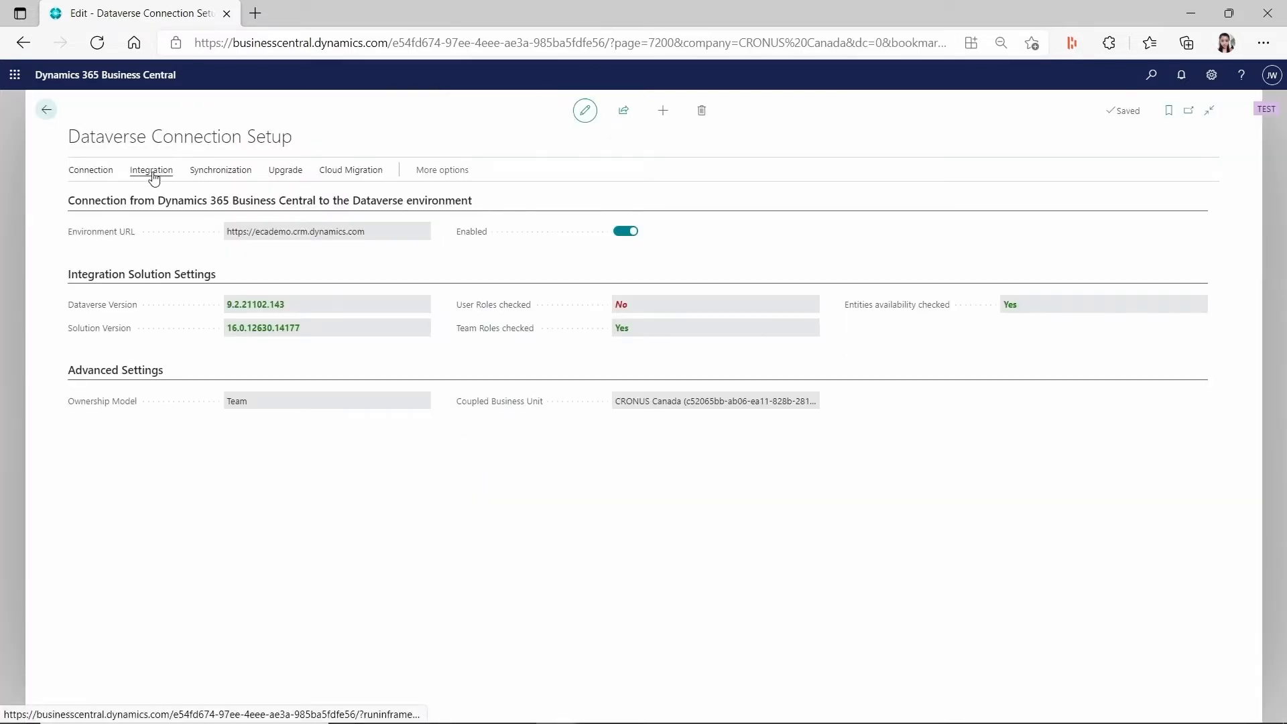
left_click(151, 172)
left_click(1140, 199)
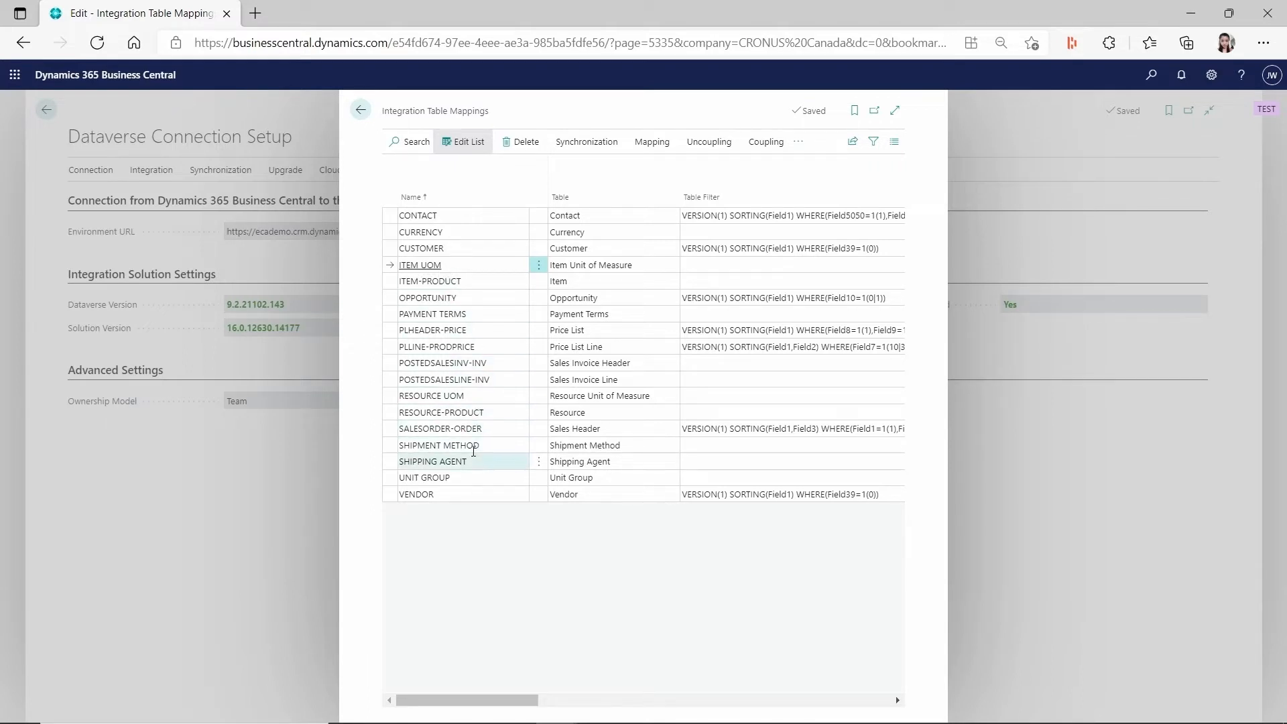
left_click(484, 398)
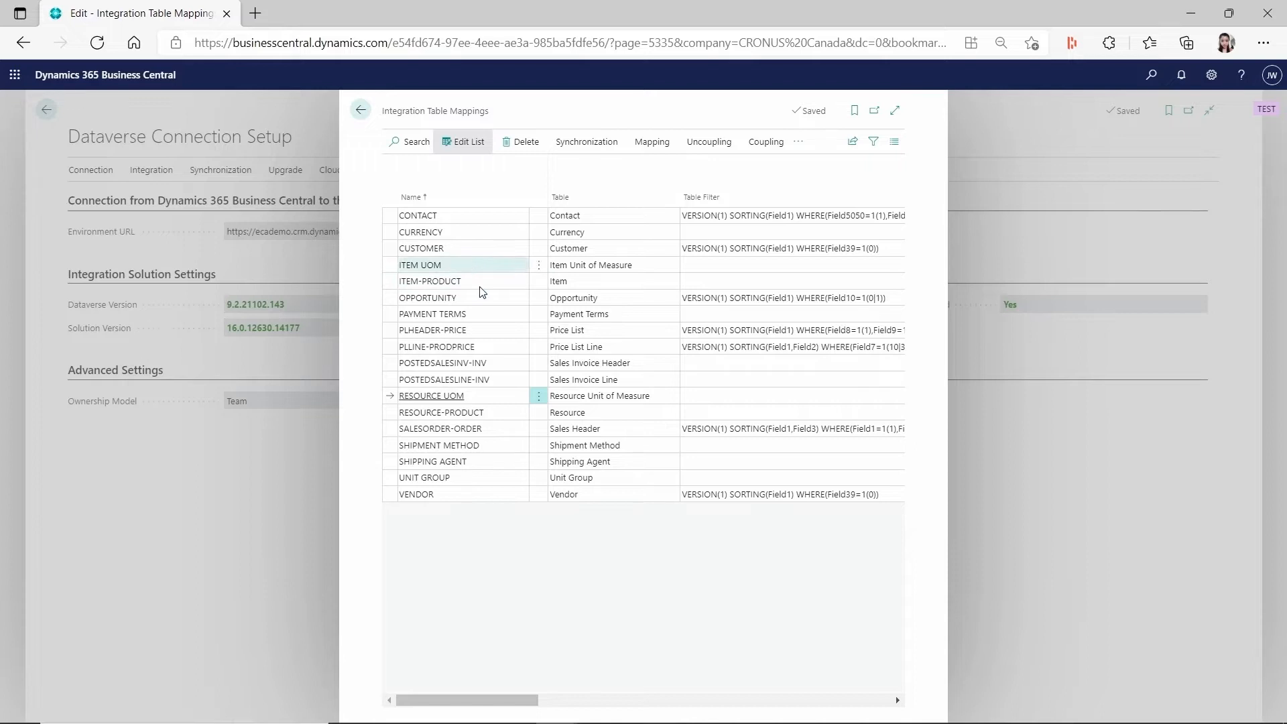
- Switch to the Greenshot image editor and crop the earlier screenshot to the Integration Table Mappings page
mouse_move(1047, 720)
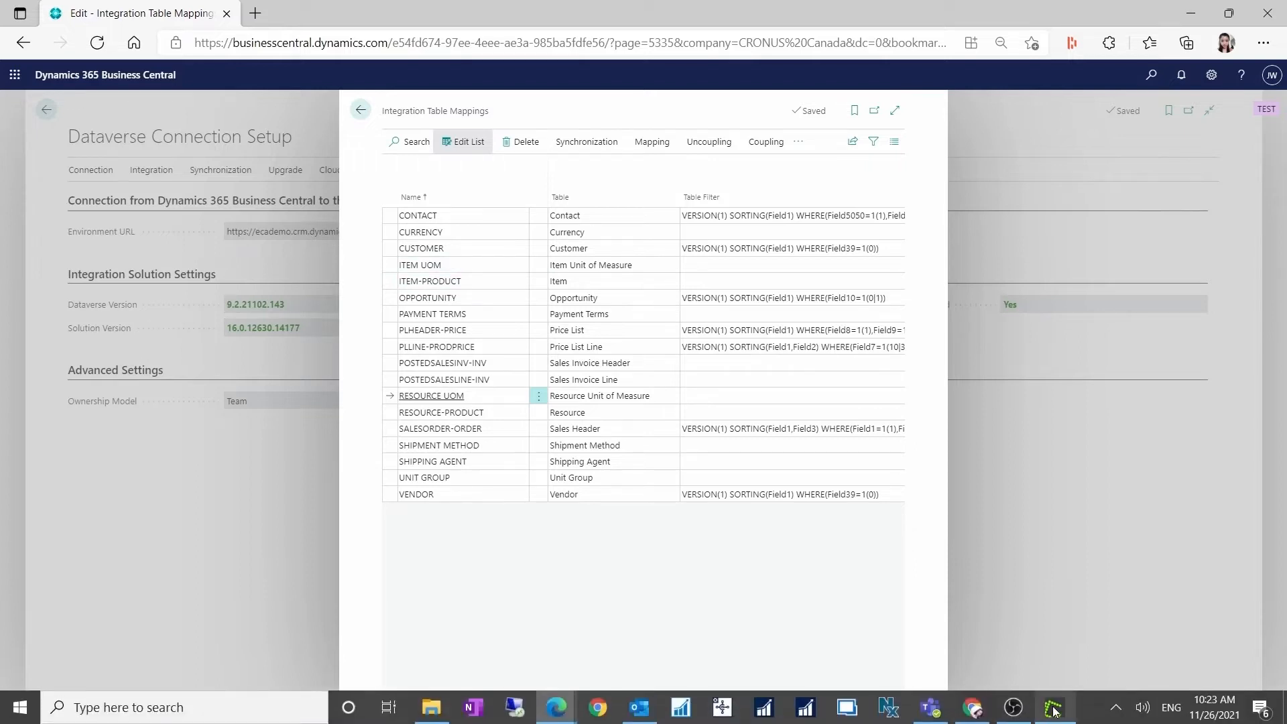
left_click(1052, 709)
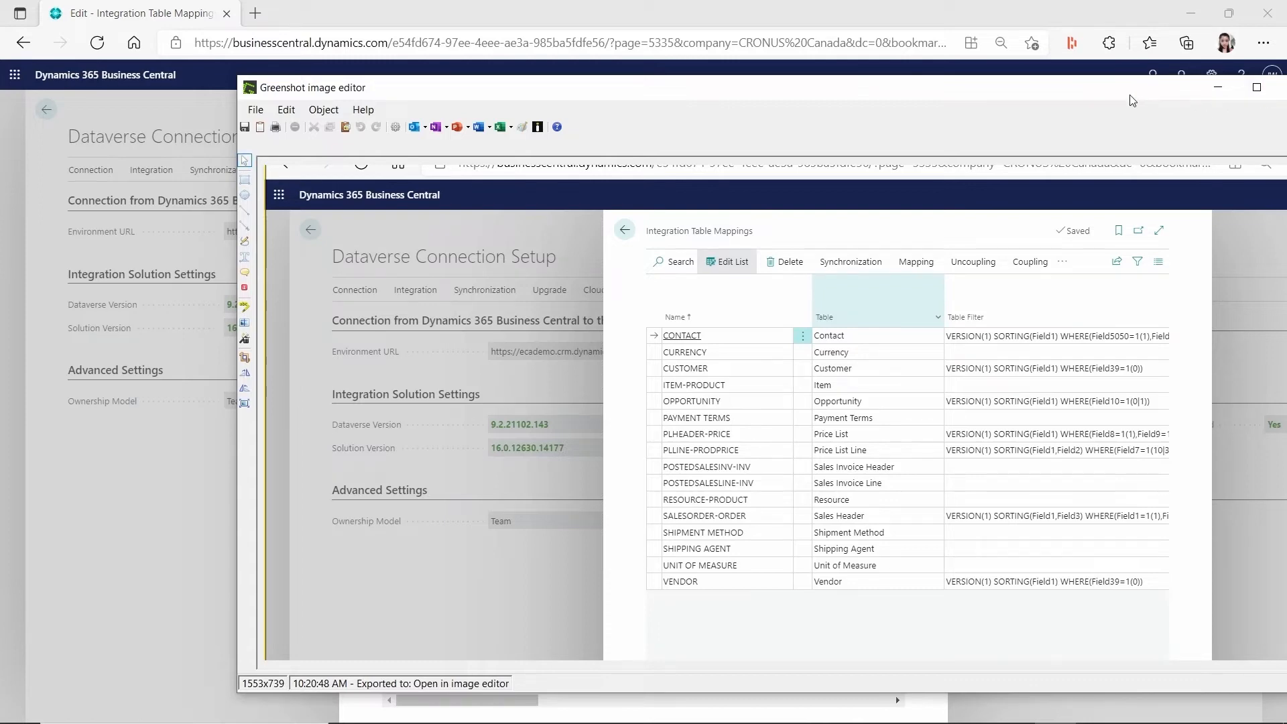
left_click_drag(1127, 98, 345, 98)
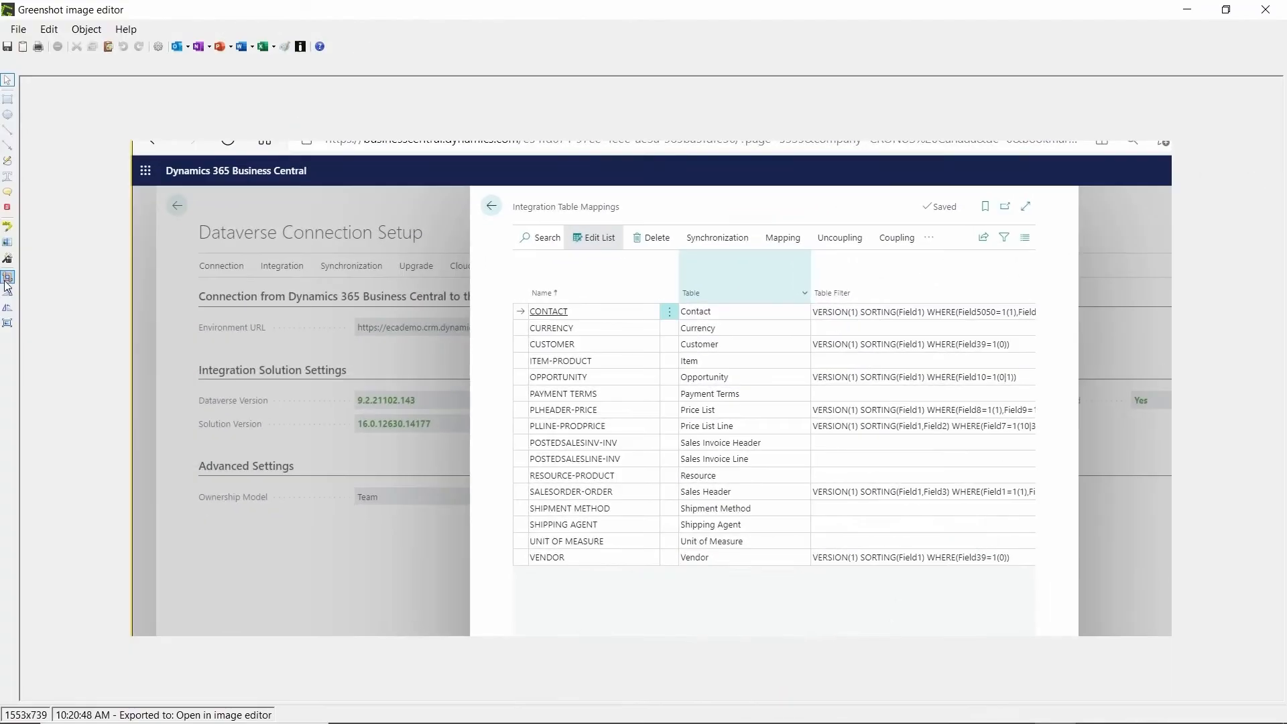
left_click(8, 278)
left_click_drag(470, 186, 1077, 635)
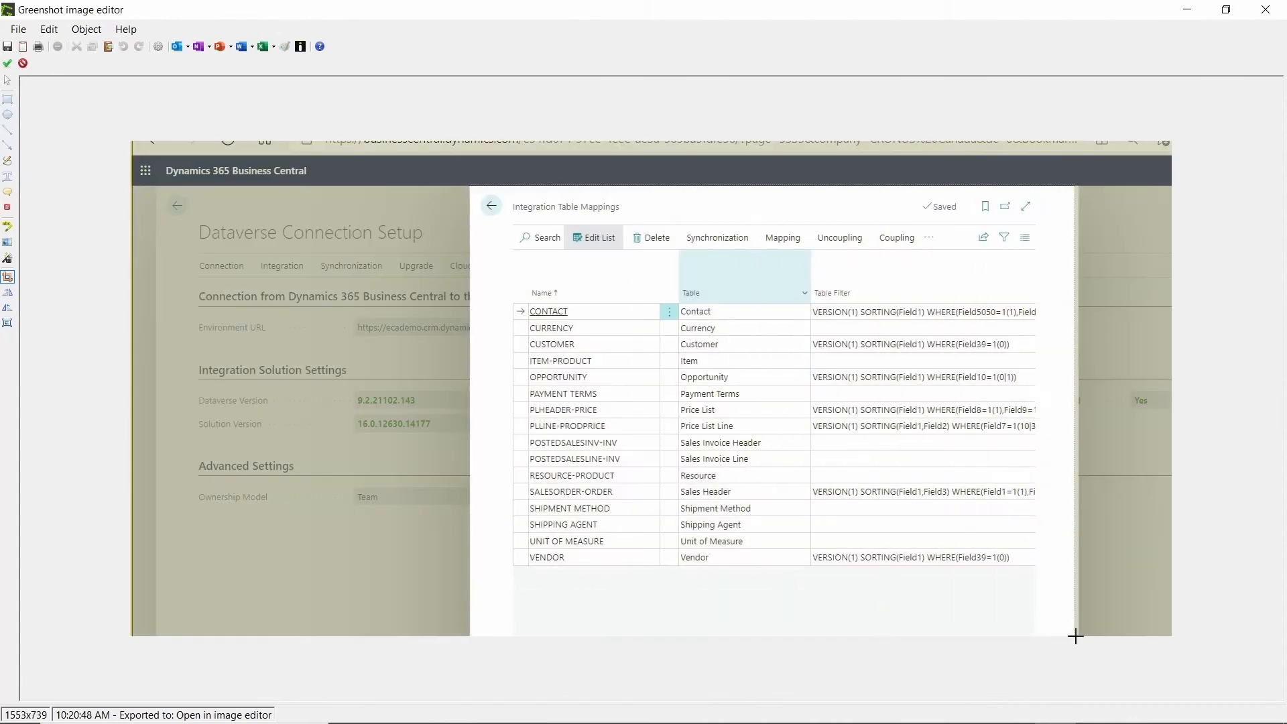
key("Return")
- Place the cropped screenshot beside the current Integration Table Mappings to compare them, and expand the mappings list to full width
left_click_drag(922, 10, 402, 81)
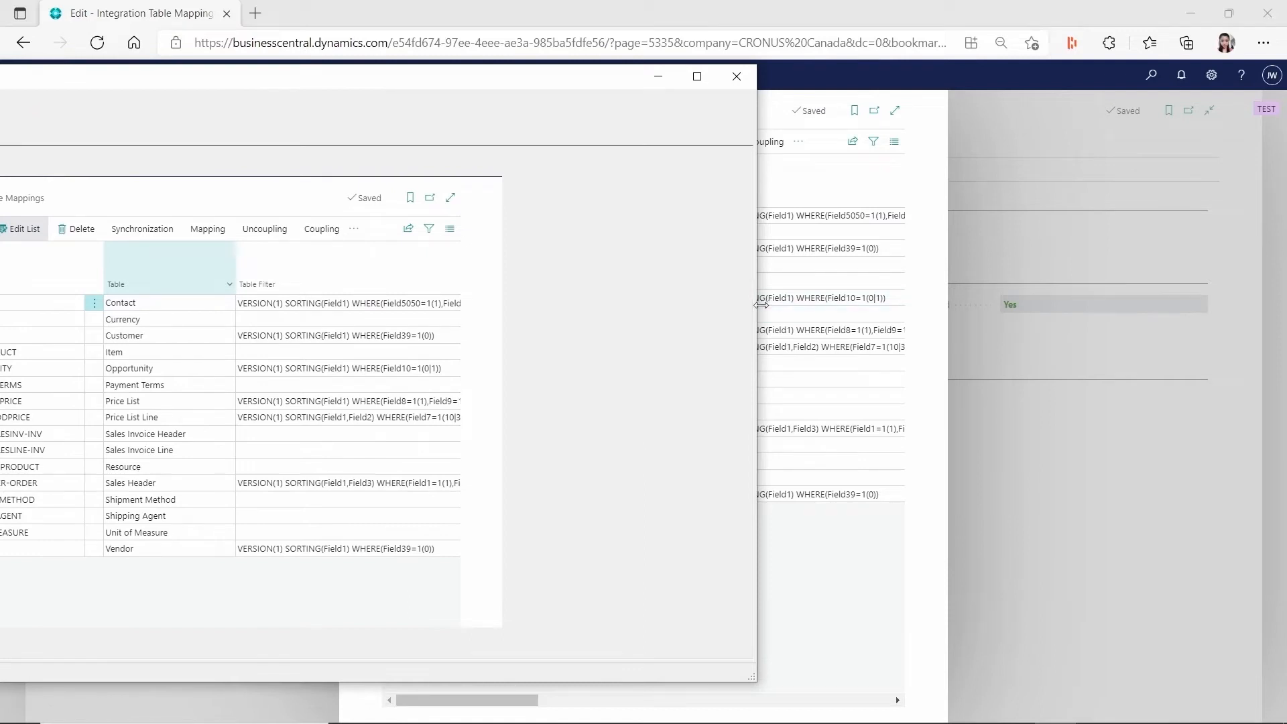
left_click_drag(758, 305, 669, 303)
left_click_drag(368, 80, 1178, 124)
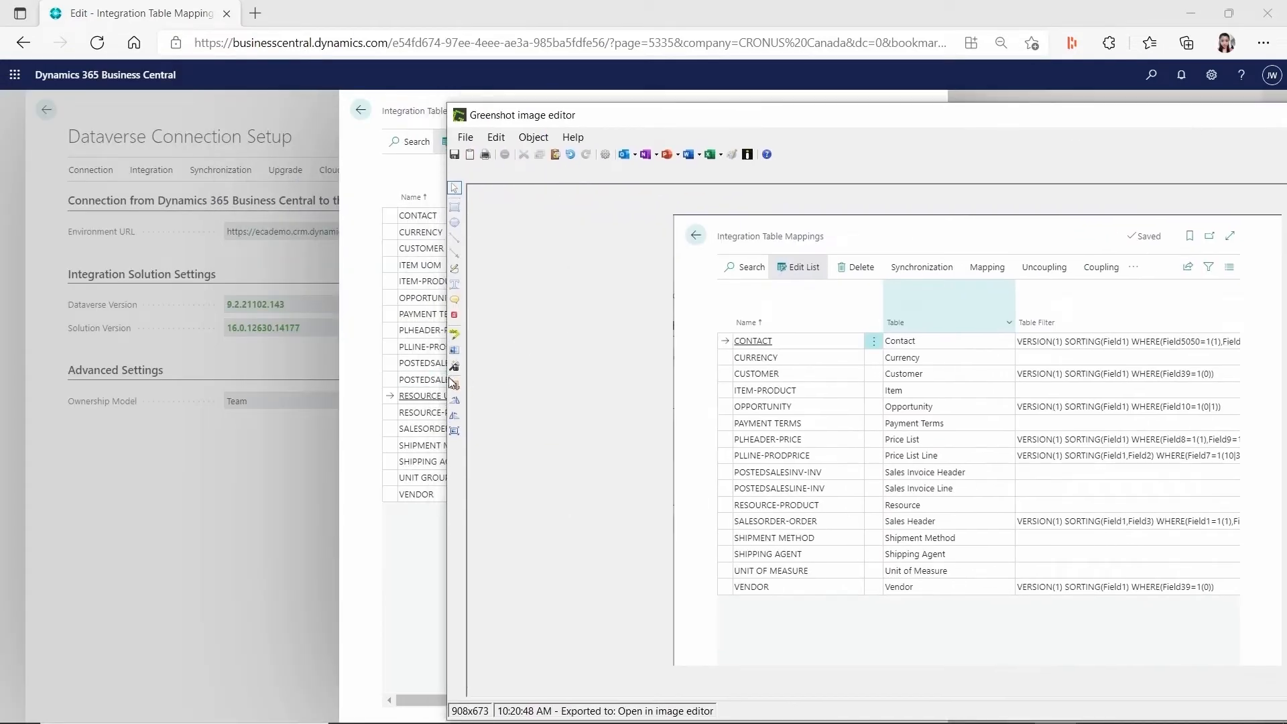
left_click_drag(444, 378, 809, 282)
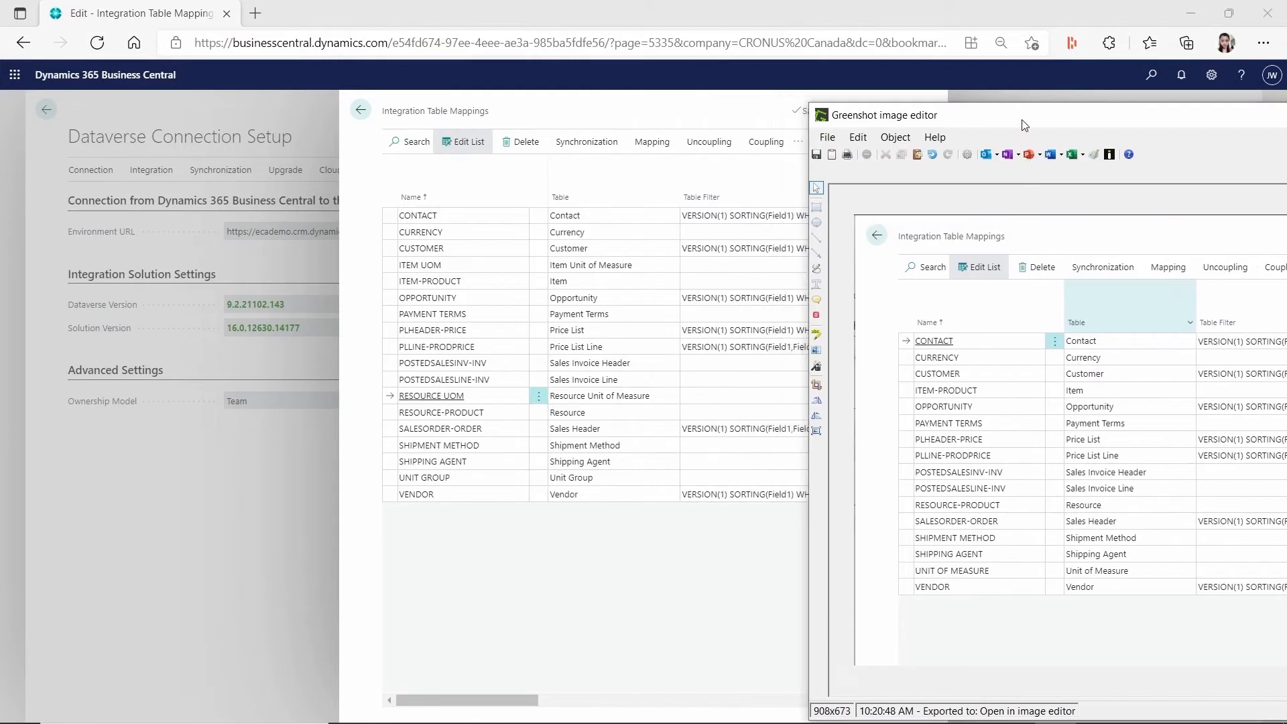
left_click_drag(1023, 125, 933, 68)
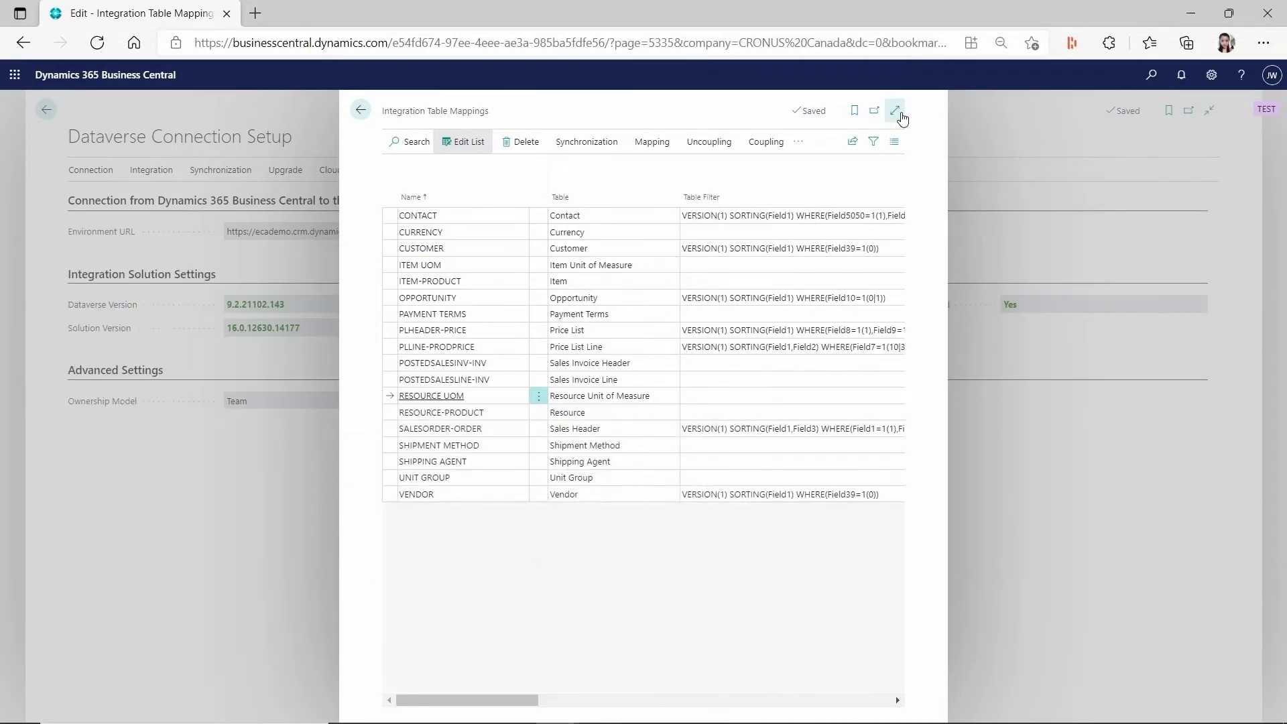
left_click(895, 110)
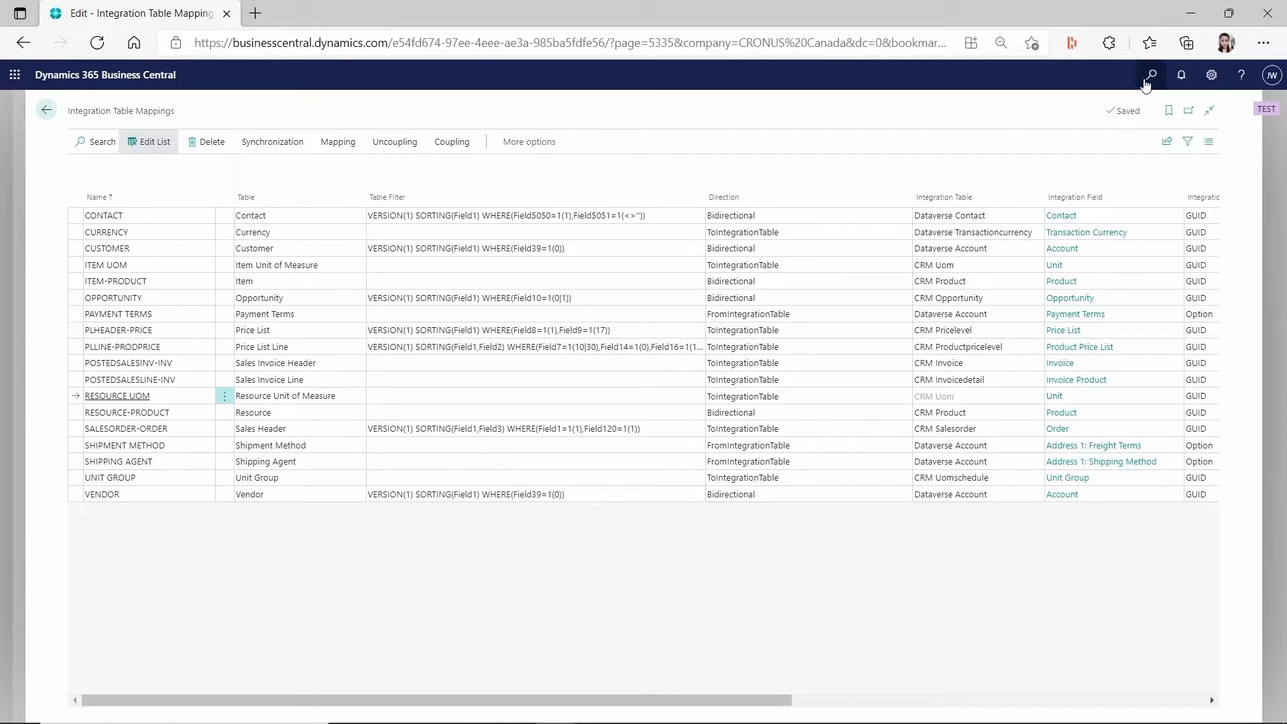
- Search for "item unit gr", open the Item Unit Group List and expand it to full width
left_click(1151, 74)
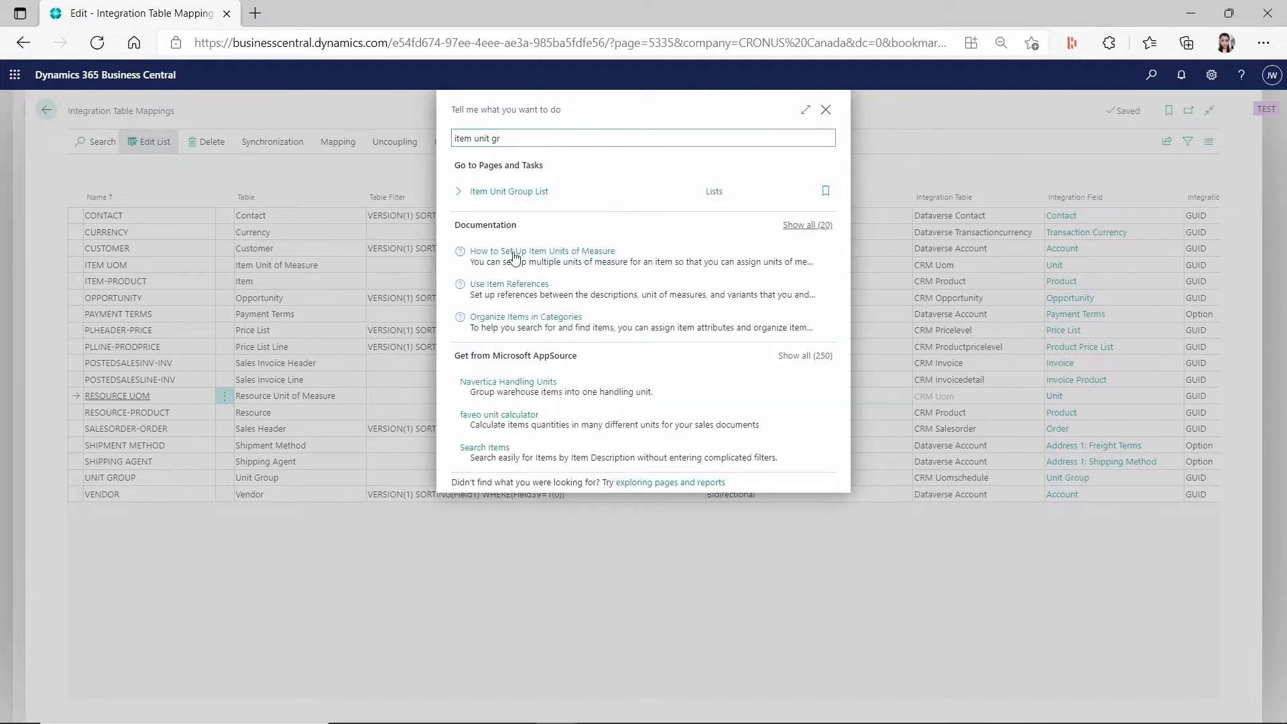
key("Return")
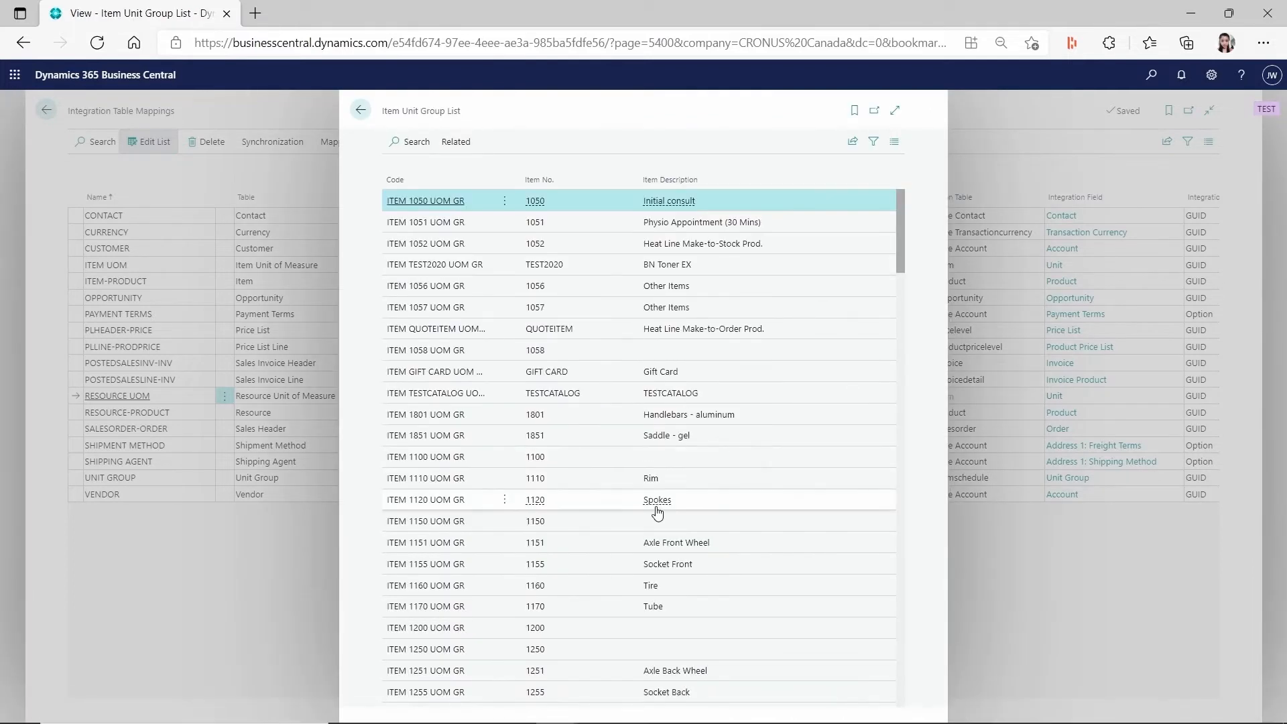
scroll(661, 543, "down", 8)
scroll(662, 561, "up", 8)
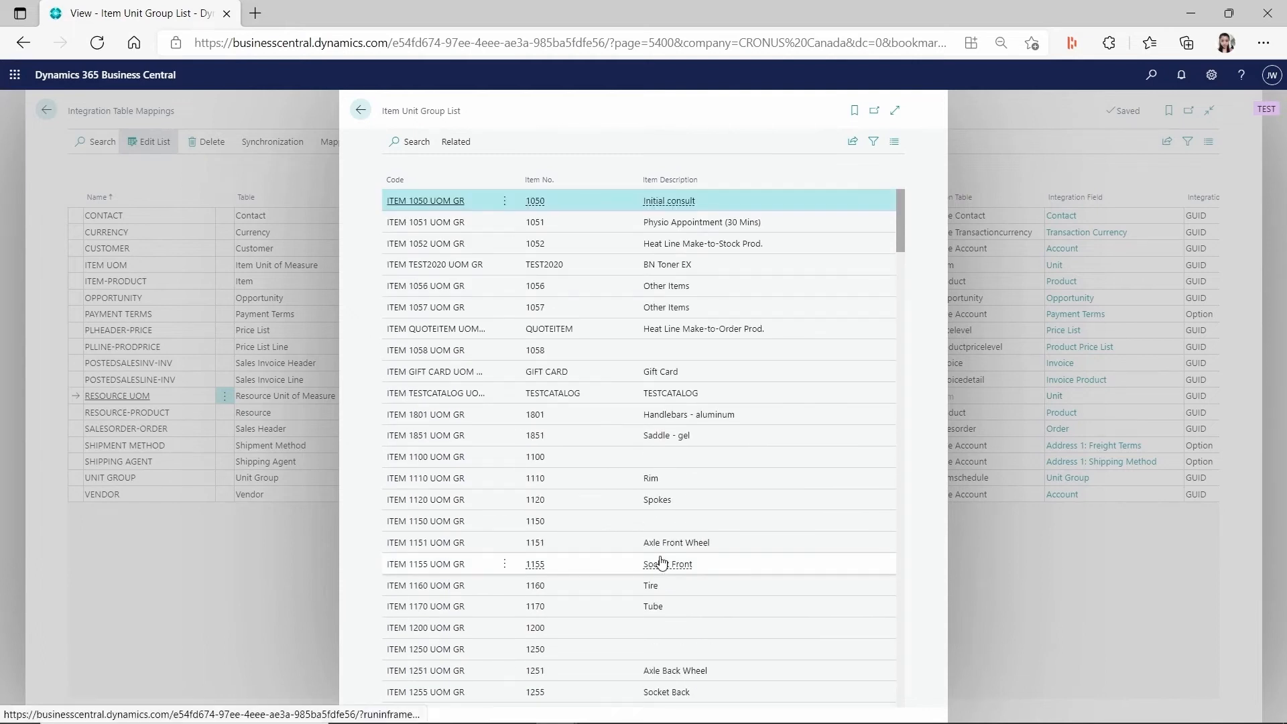
left_click(895, 110)
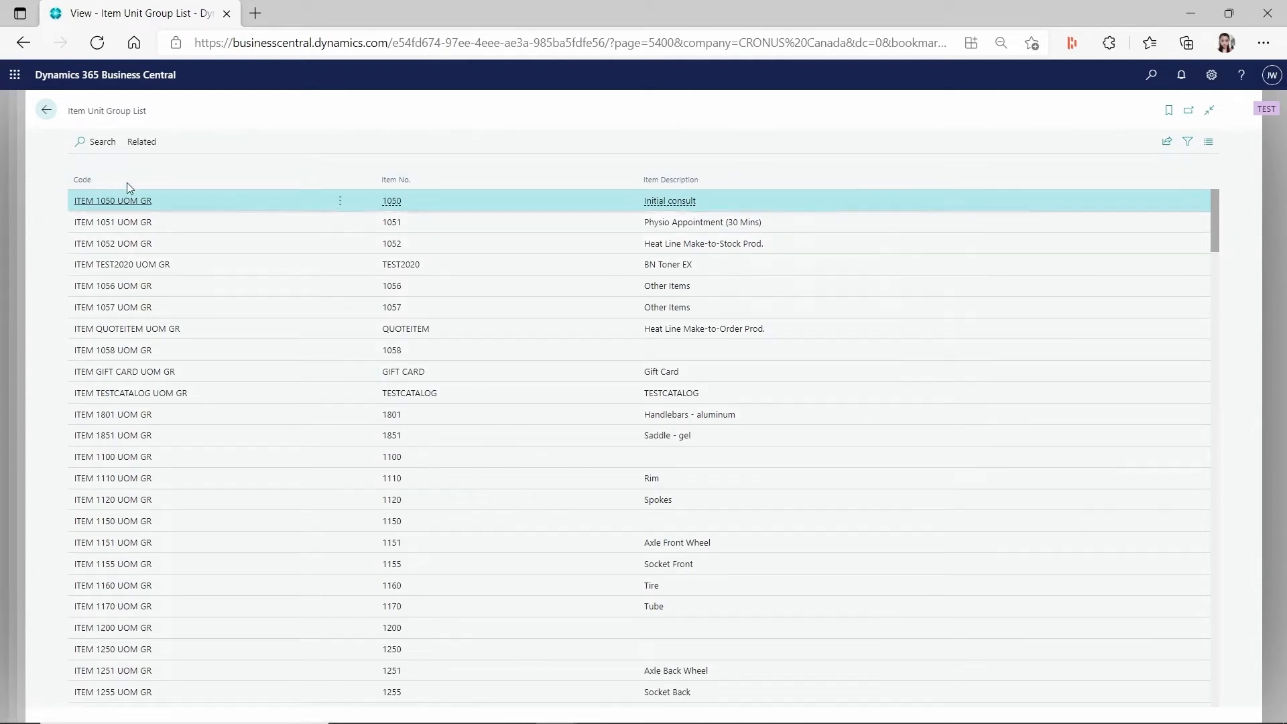
- Open the Dynamics 365 Sales unit group for ITEM 1050 UOM GR, agree to create a coupling, and expand the Dataverse Coupling Record
left_click(139, 143)
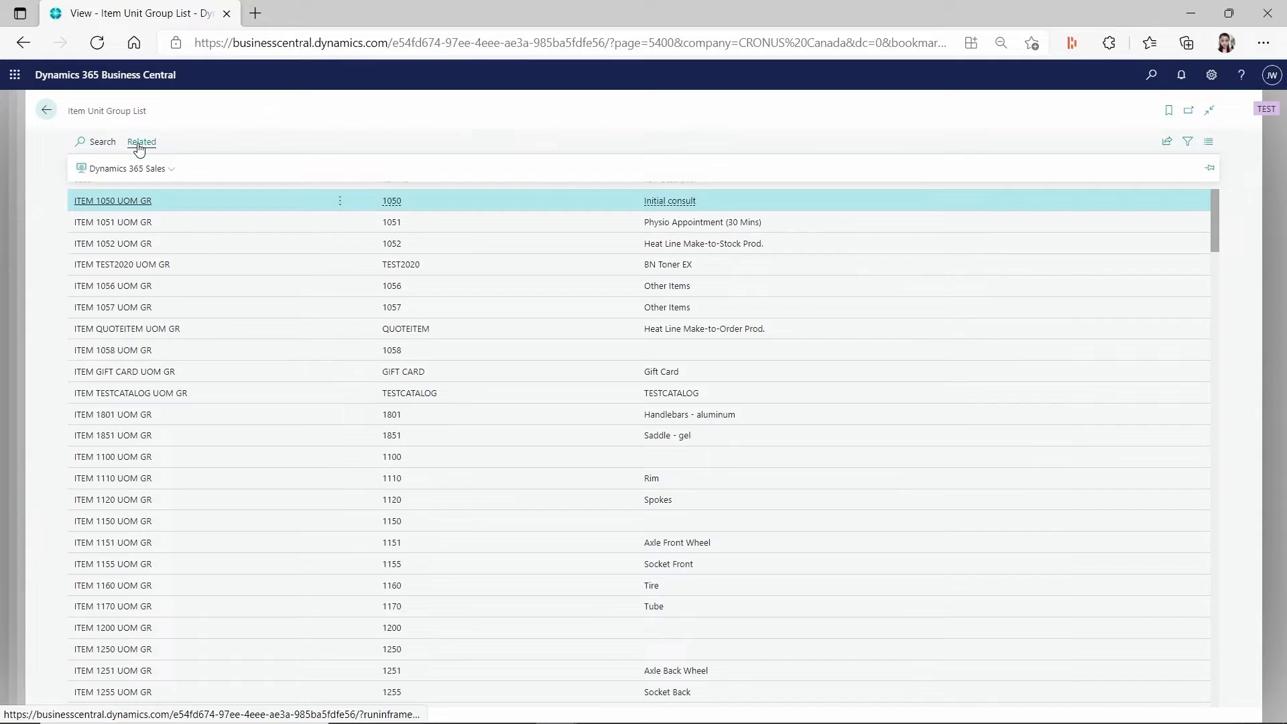
left_click(164, 169)
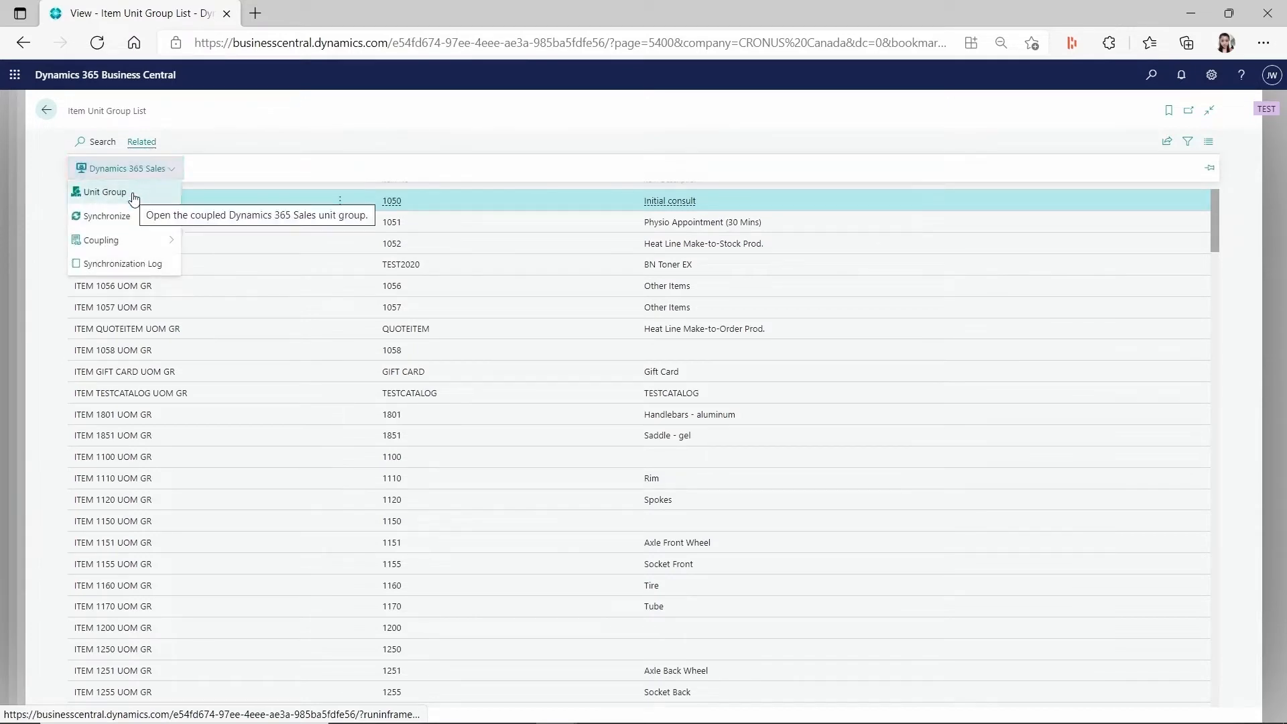
left_click(102, 193)
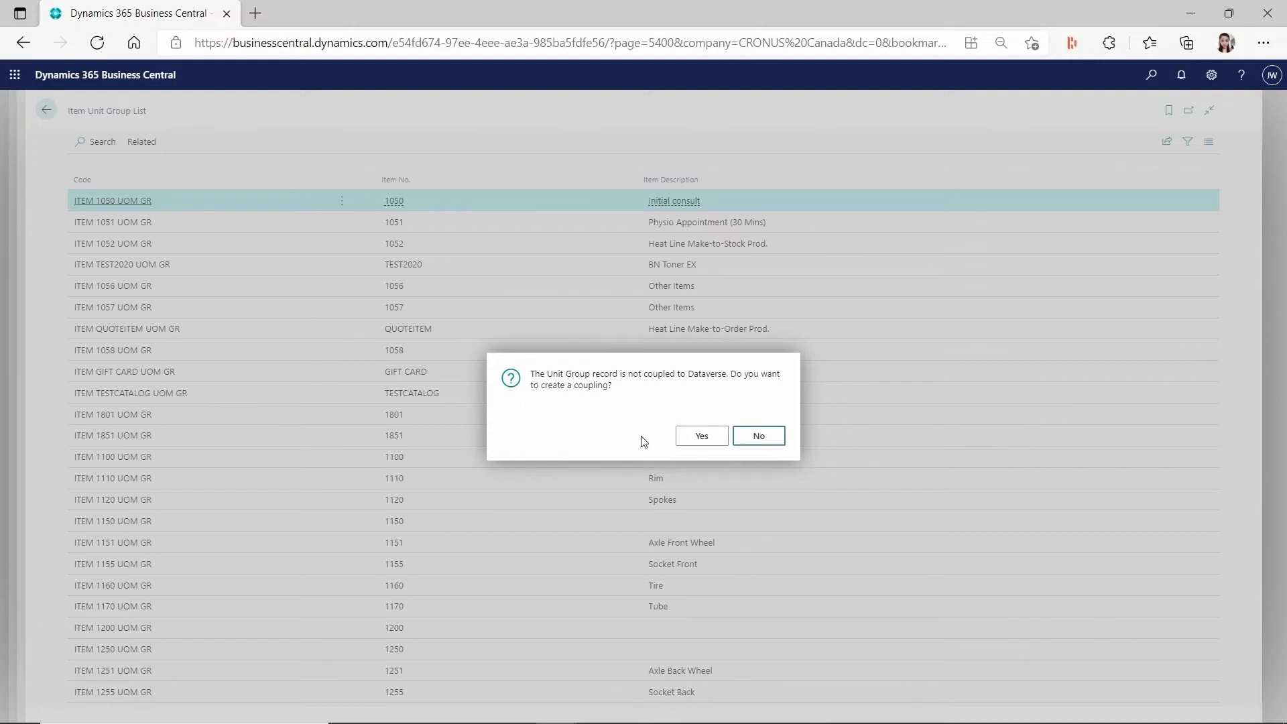
left_click(704, 437)
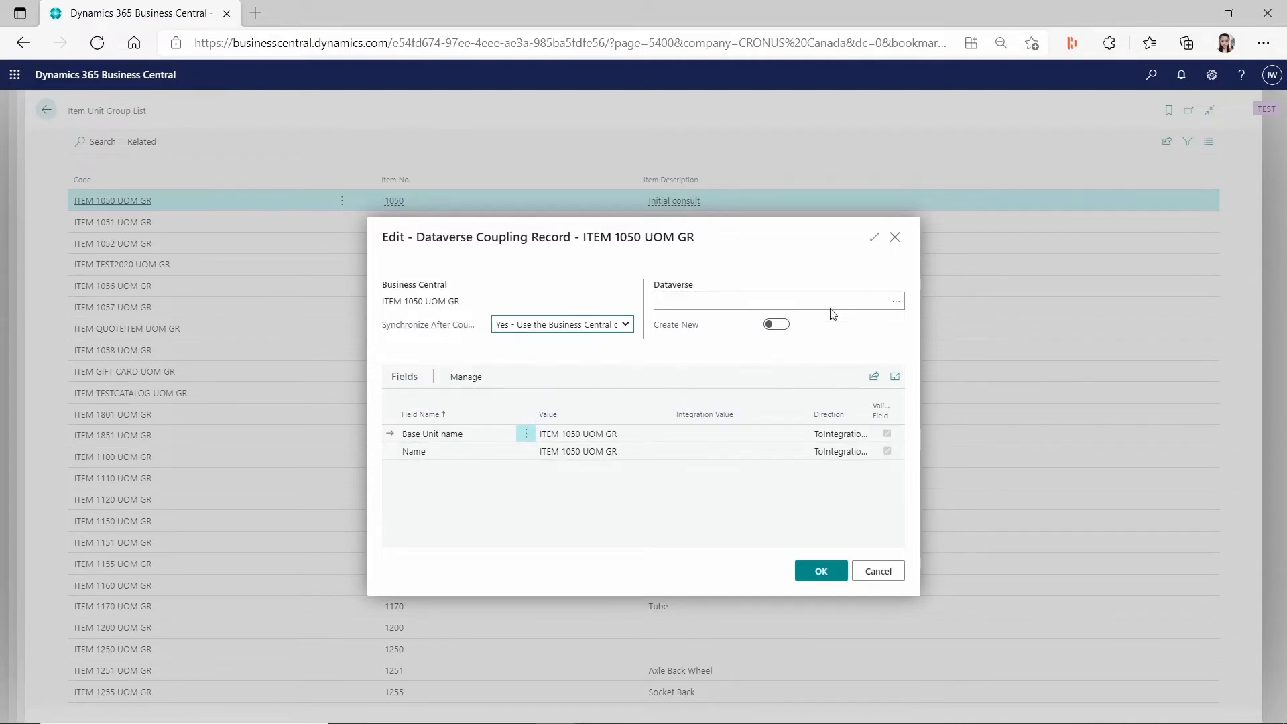
left_click(873, 238)
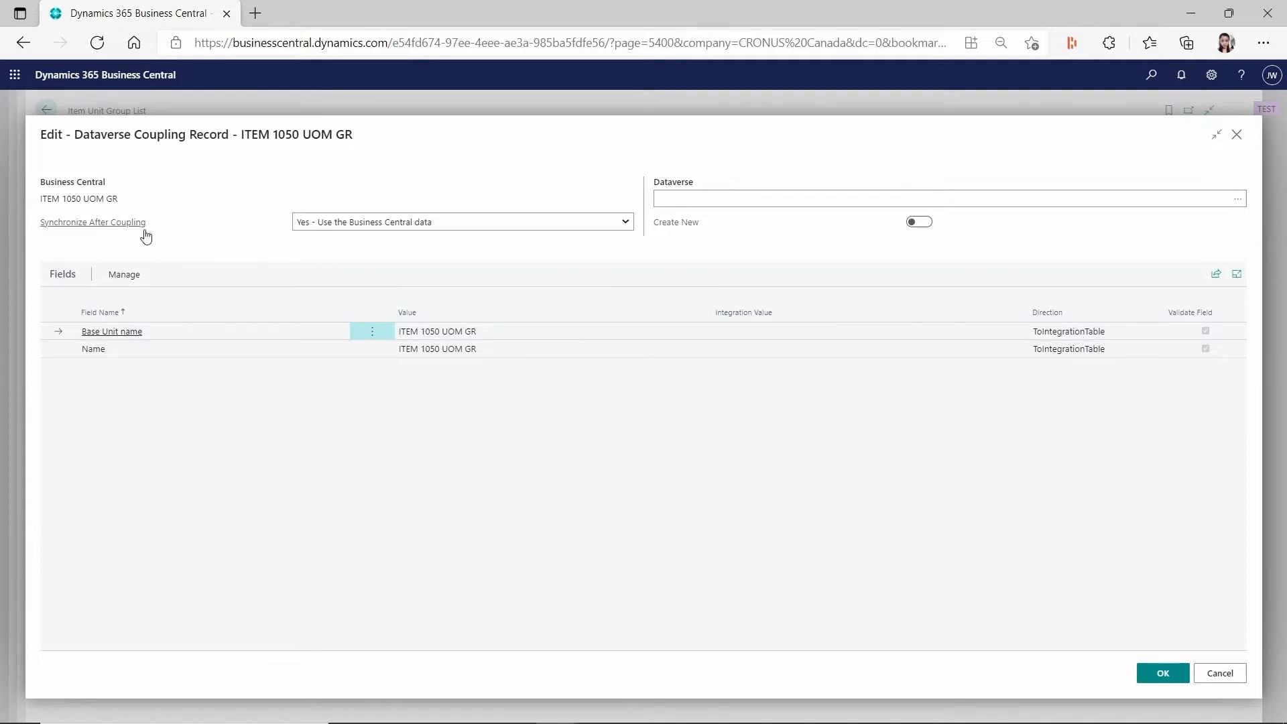
- Review the Synchronize After Coupling options and choose NAV PCS as the existing Dataverse unit group
left_click(626, 224)
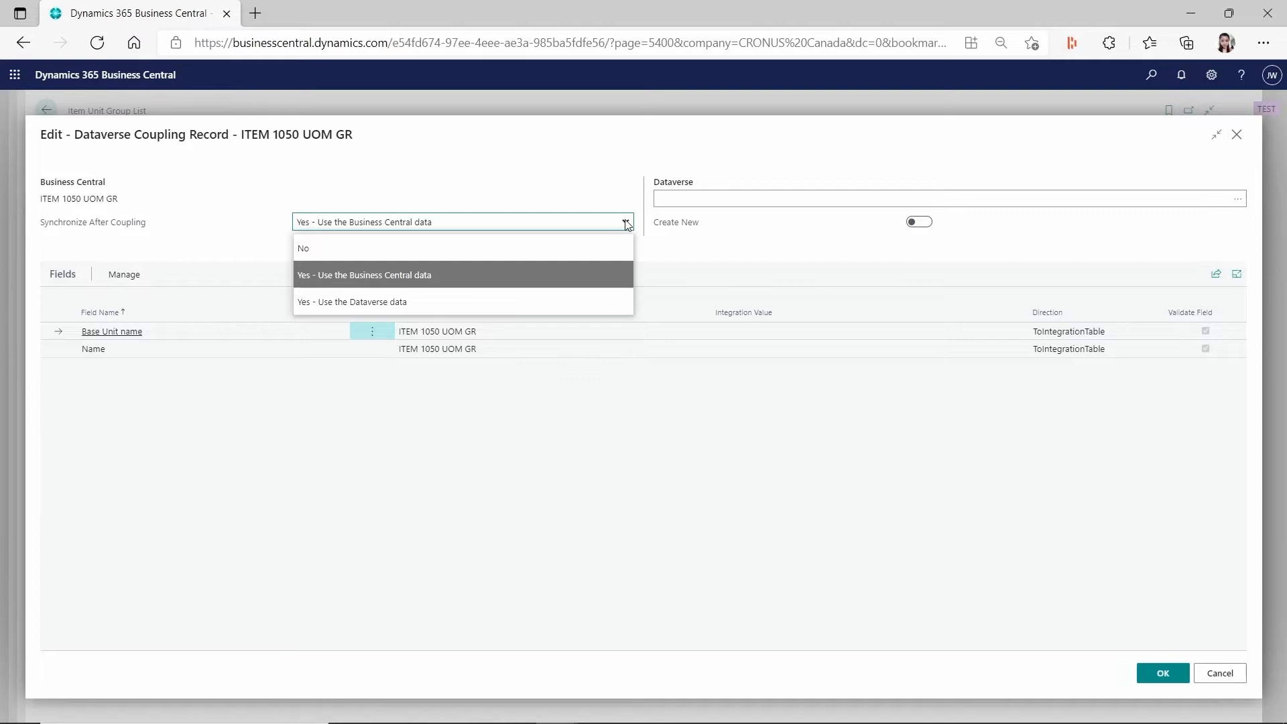
left_click(627, 223)
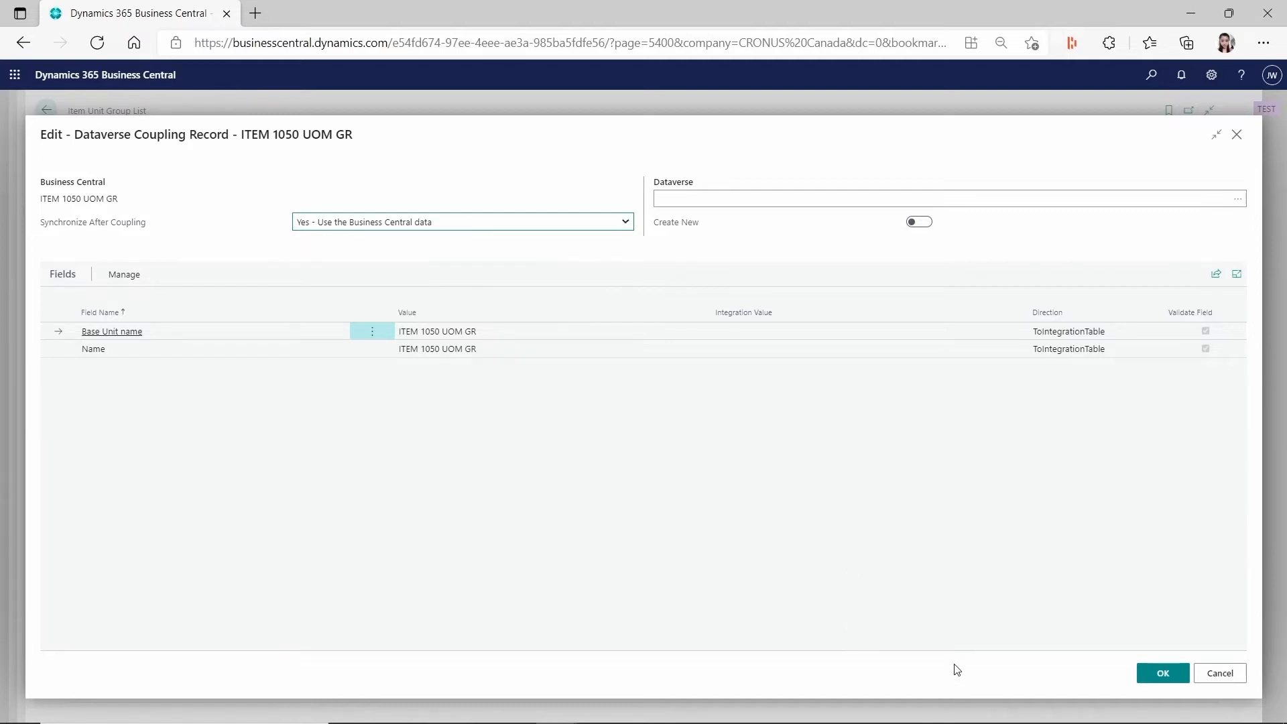
left_click(1230, 199)
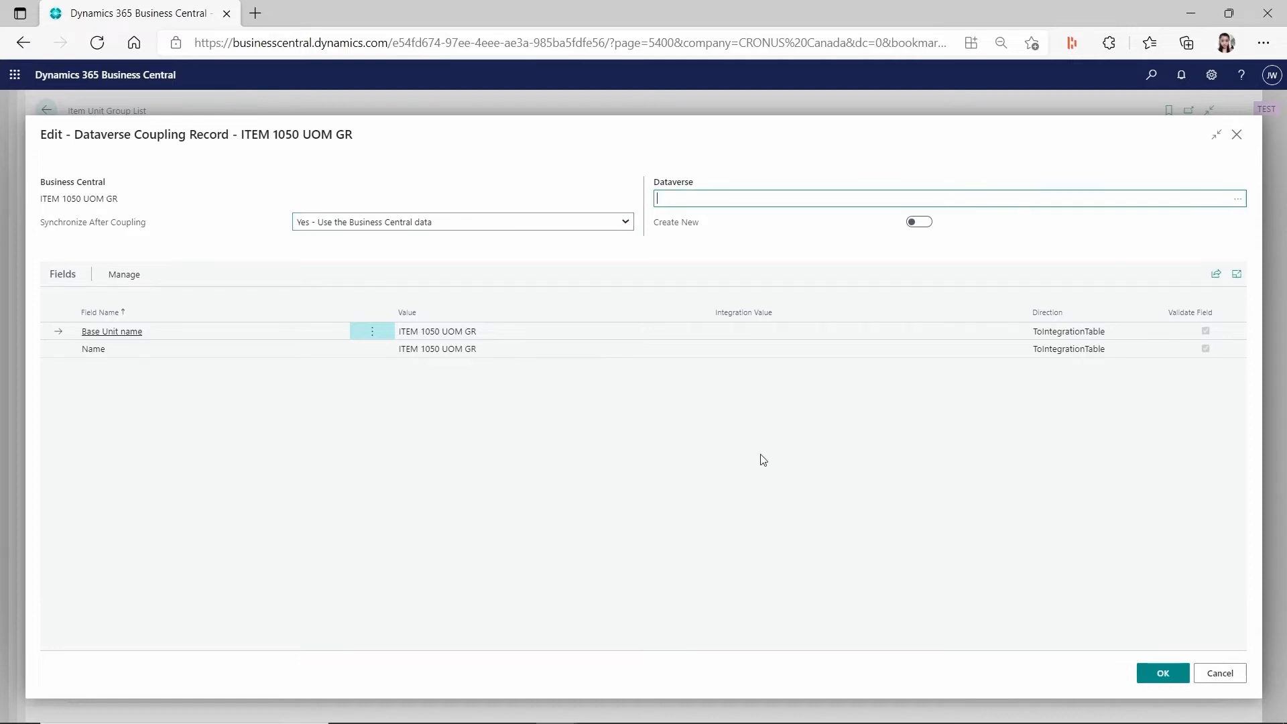
left_click(1063, 201)
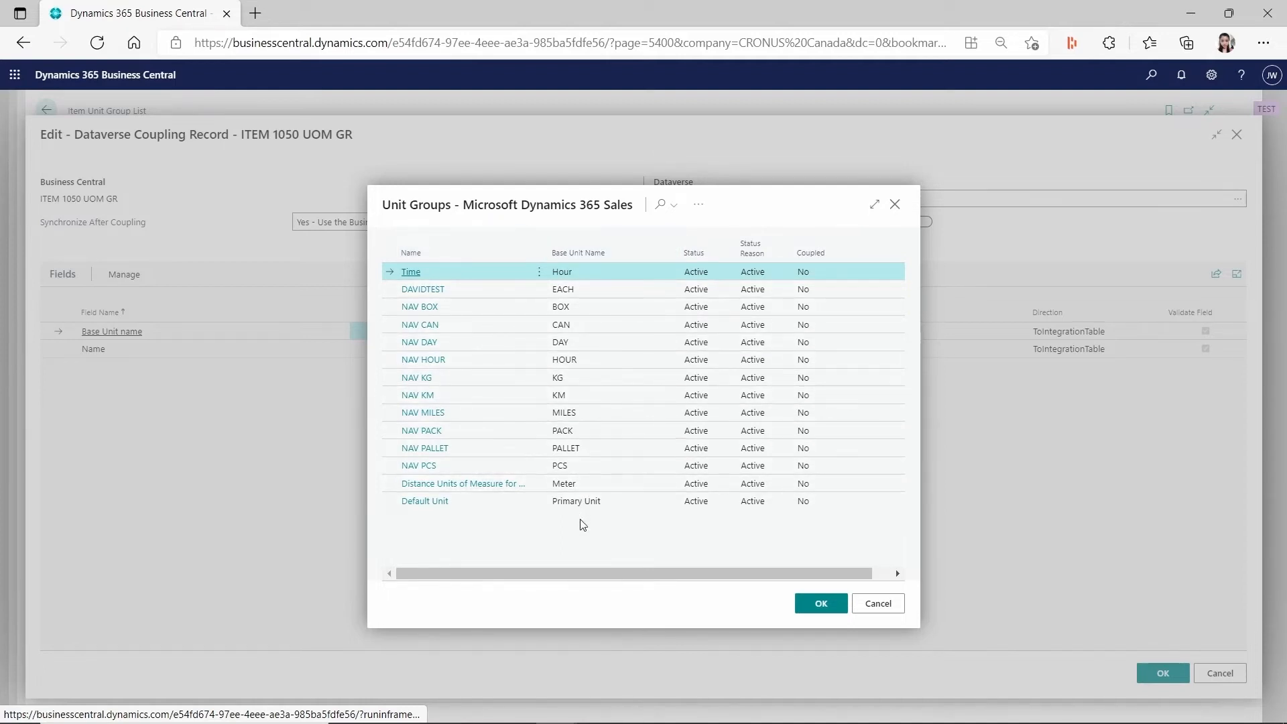
double_click(497, 465)
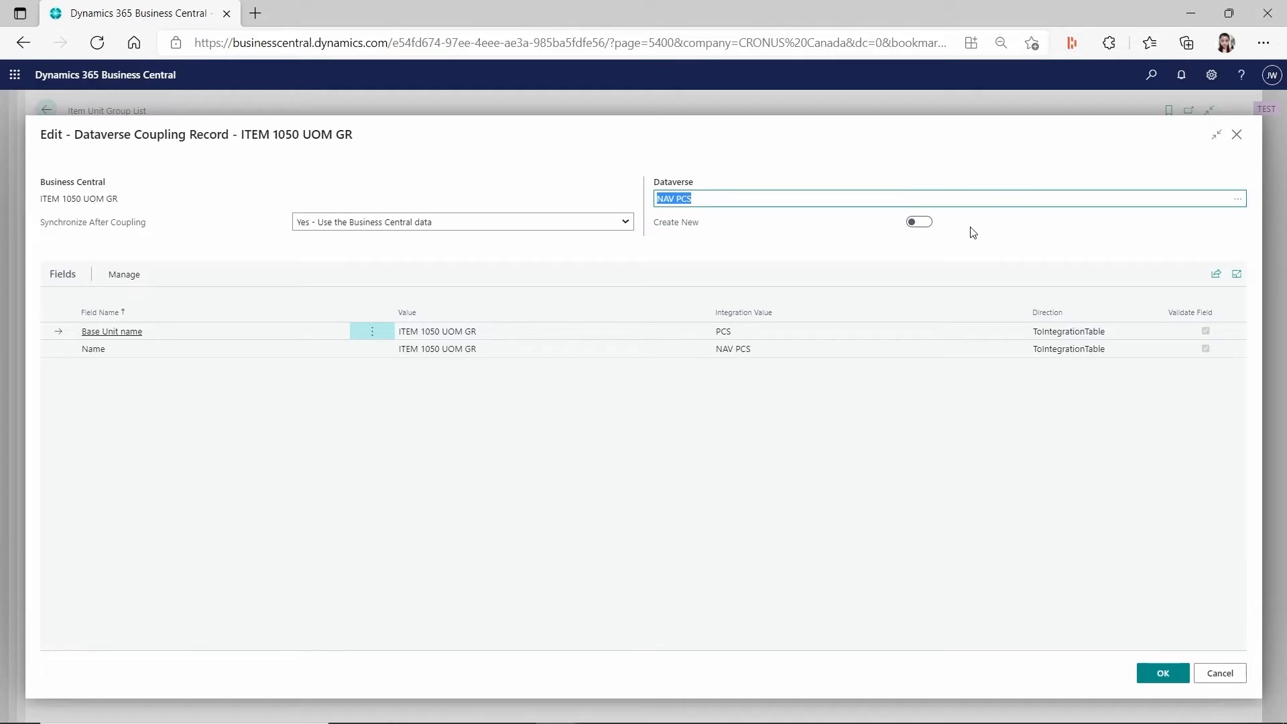
- Enable Create New for the ITEM 1050 UOM GR coupling and confirm it
left_click(925, 223)
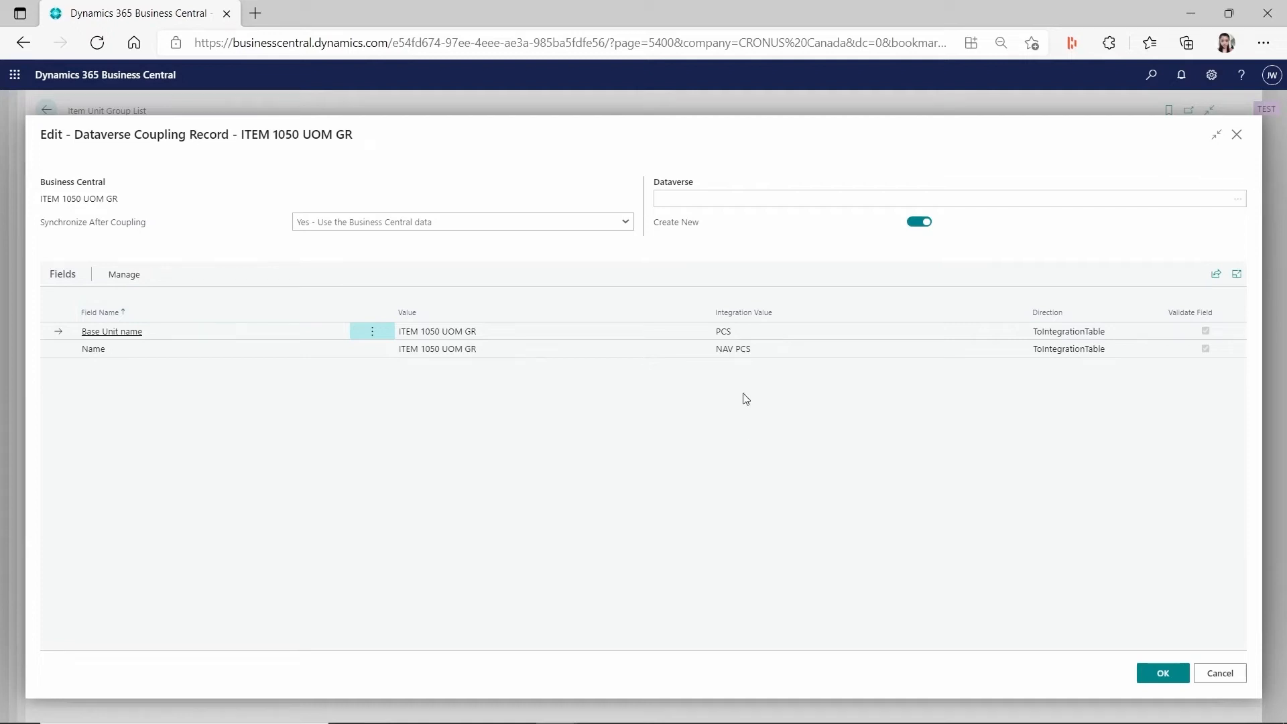
left_click(1166, 673)
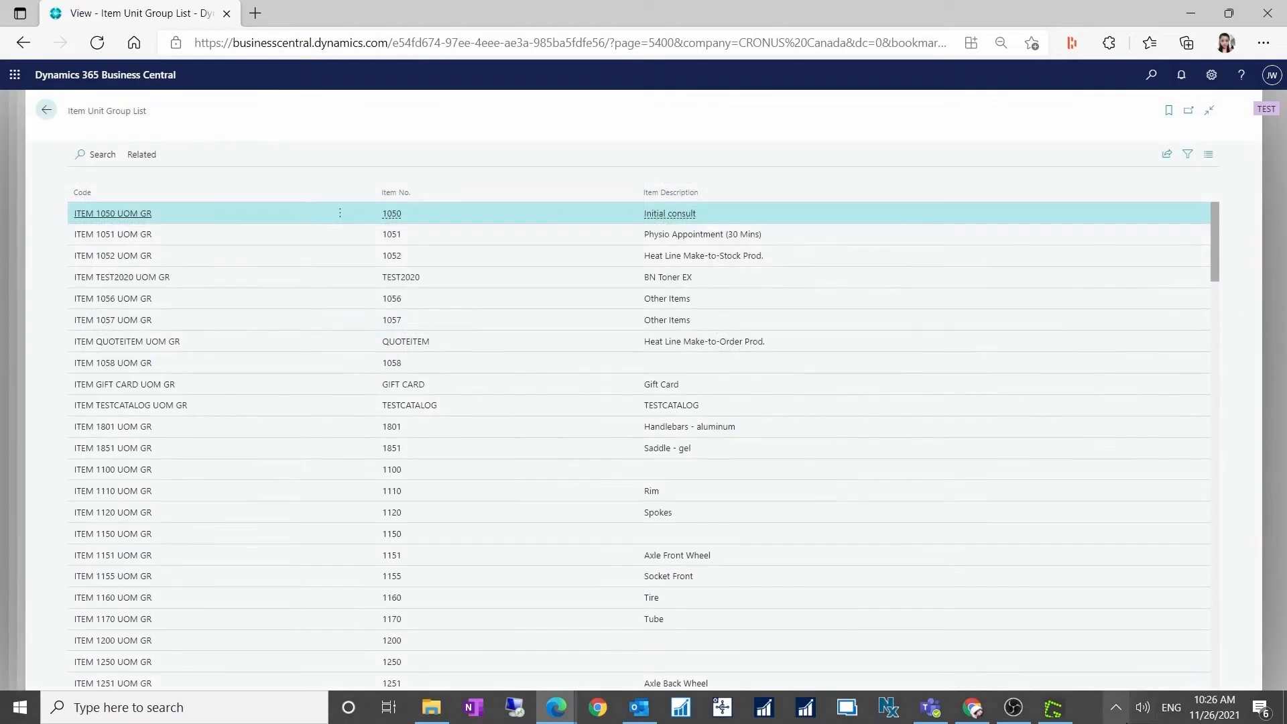
- Check the conference products in Dynamics 365 Sales, then set up a coupling for ITEM 1925-W UOM GR with Create New enabled
left_click_drag(736, 372, 1286, 339)
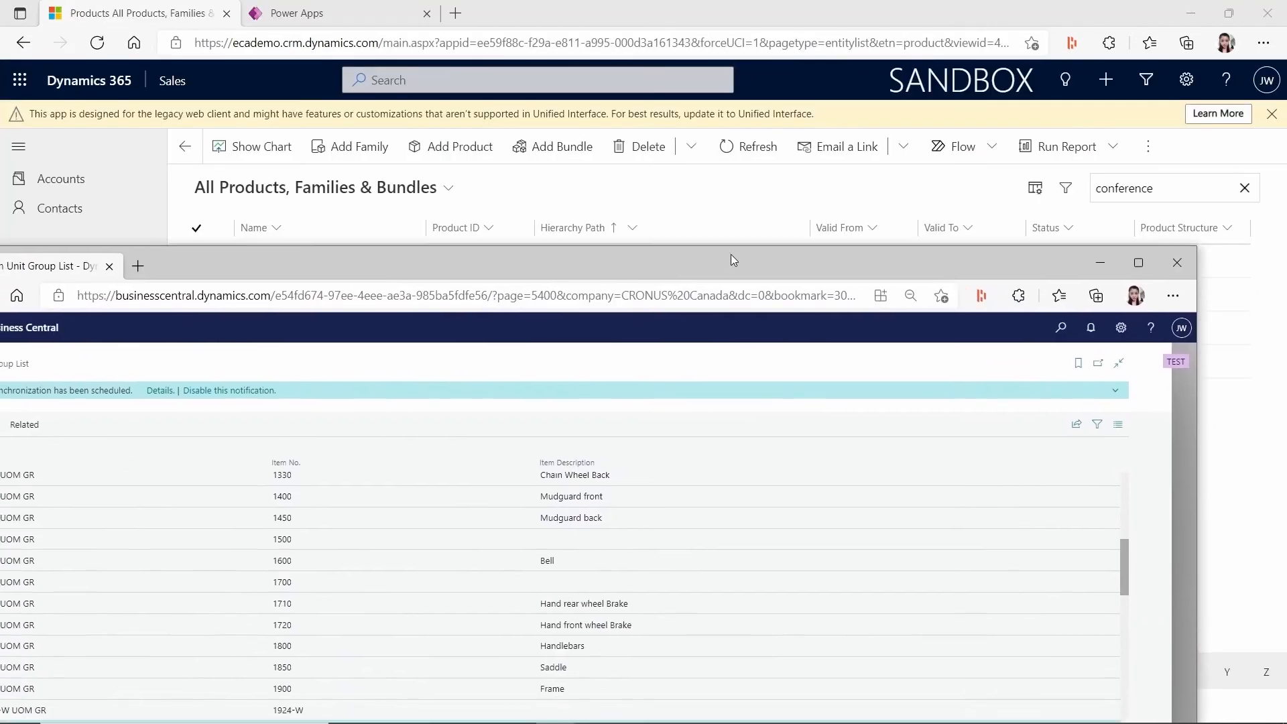
left_click(293, 262)
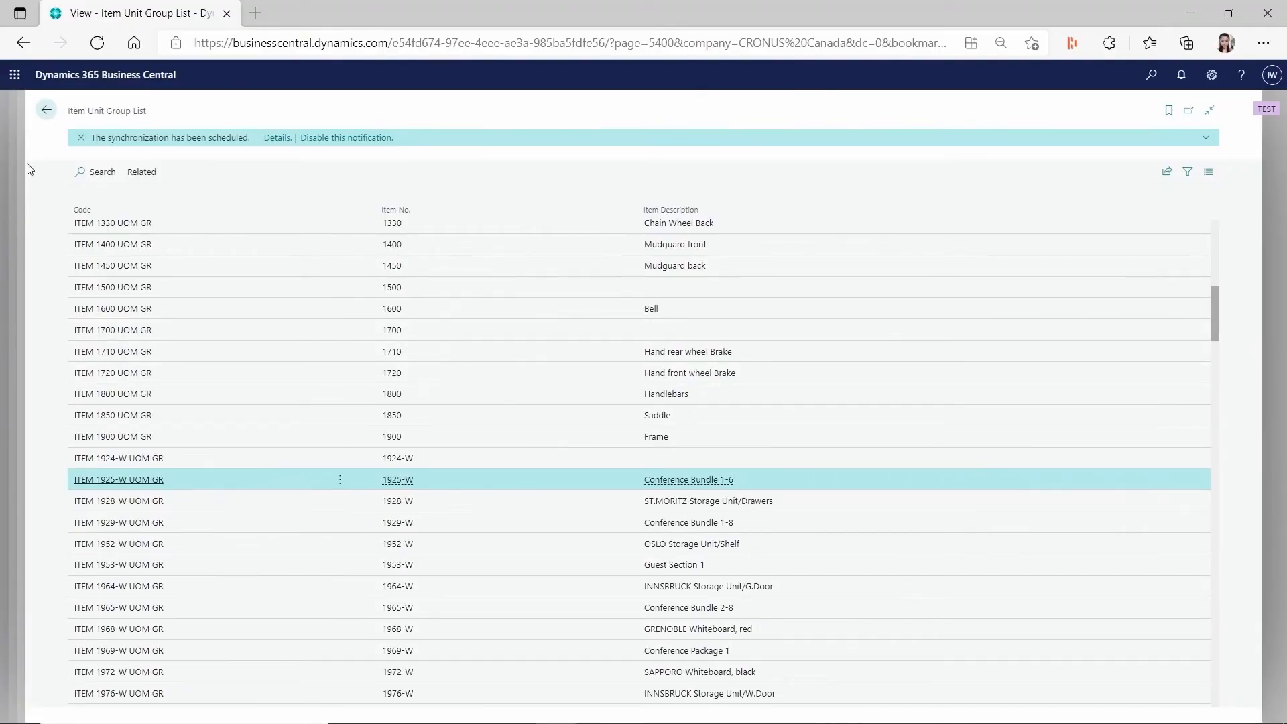
left_click(139, 173)
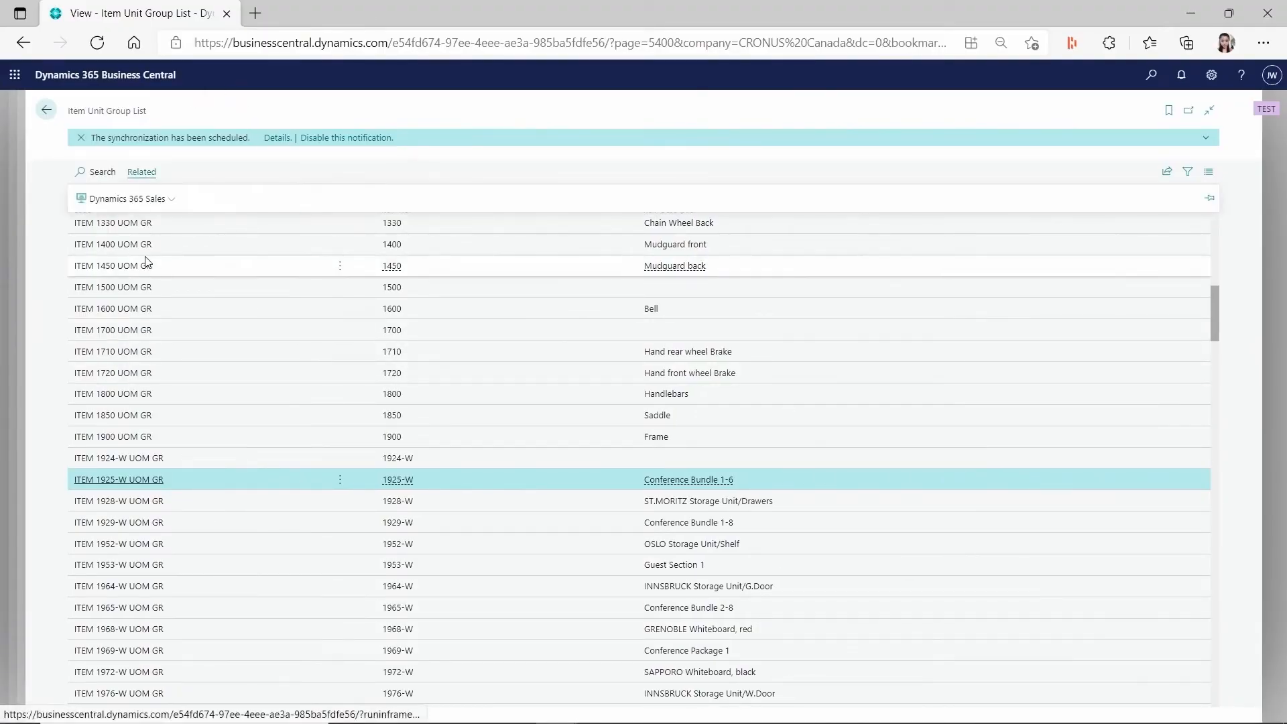
left_click(138, 205)
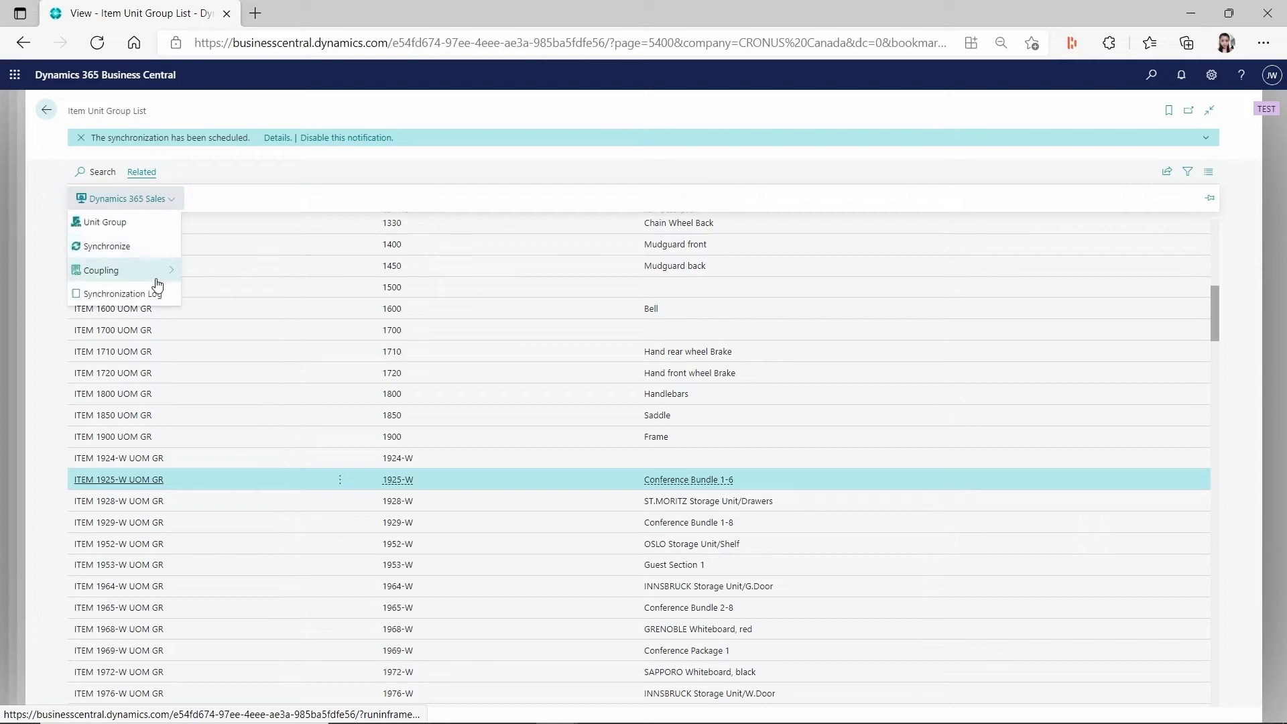
mouse_move(156, 273)
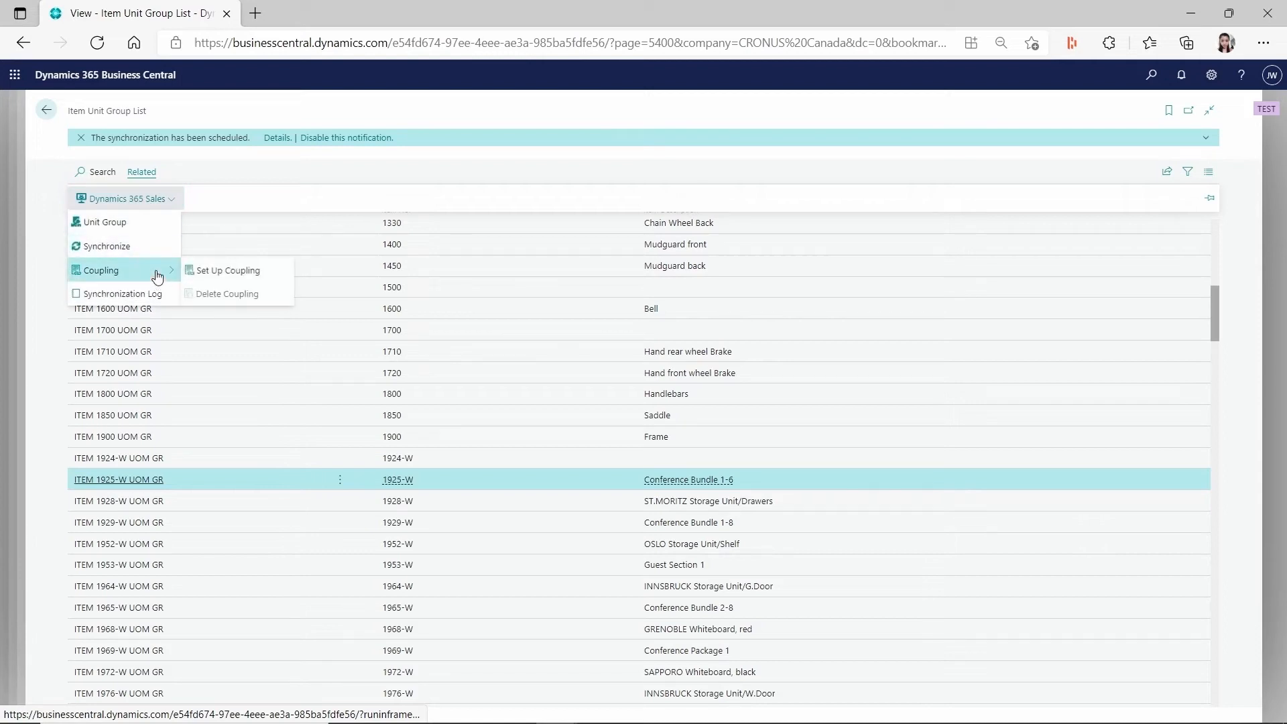
left_click(201, 271)
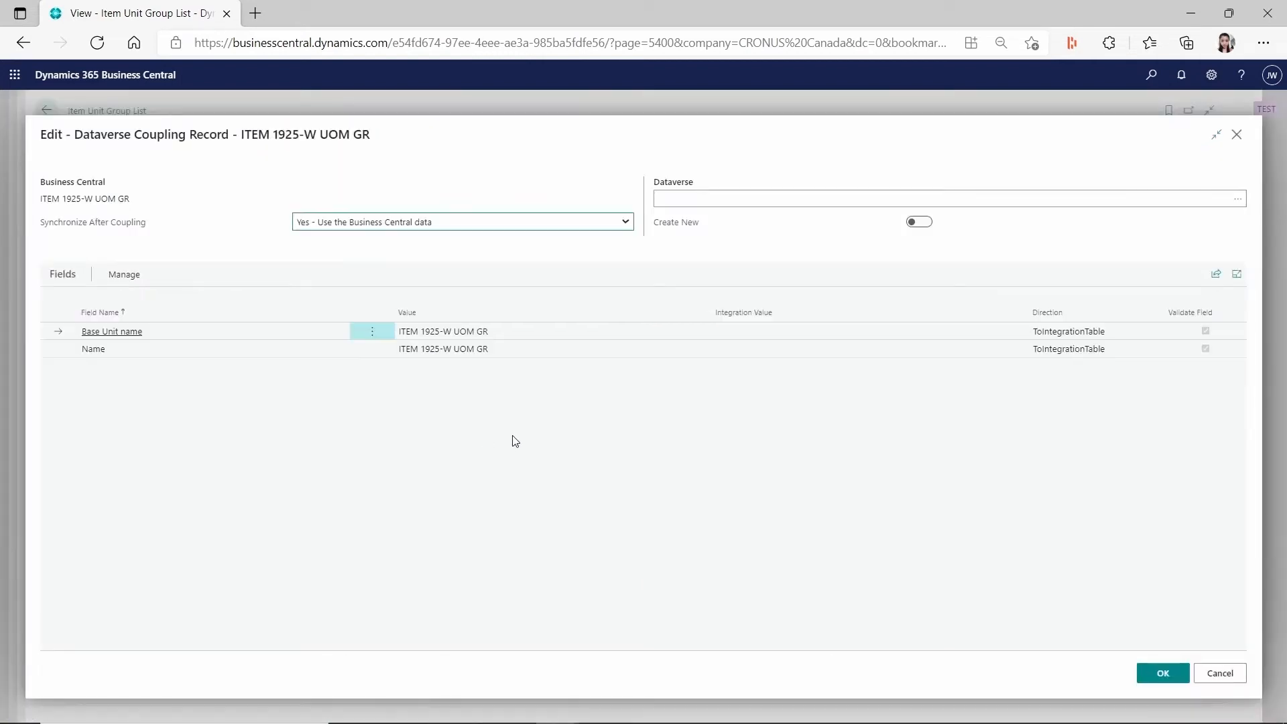
left_click(924, 223)
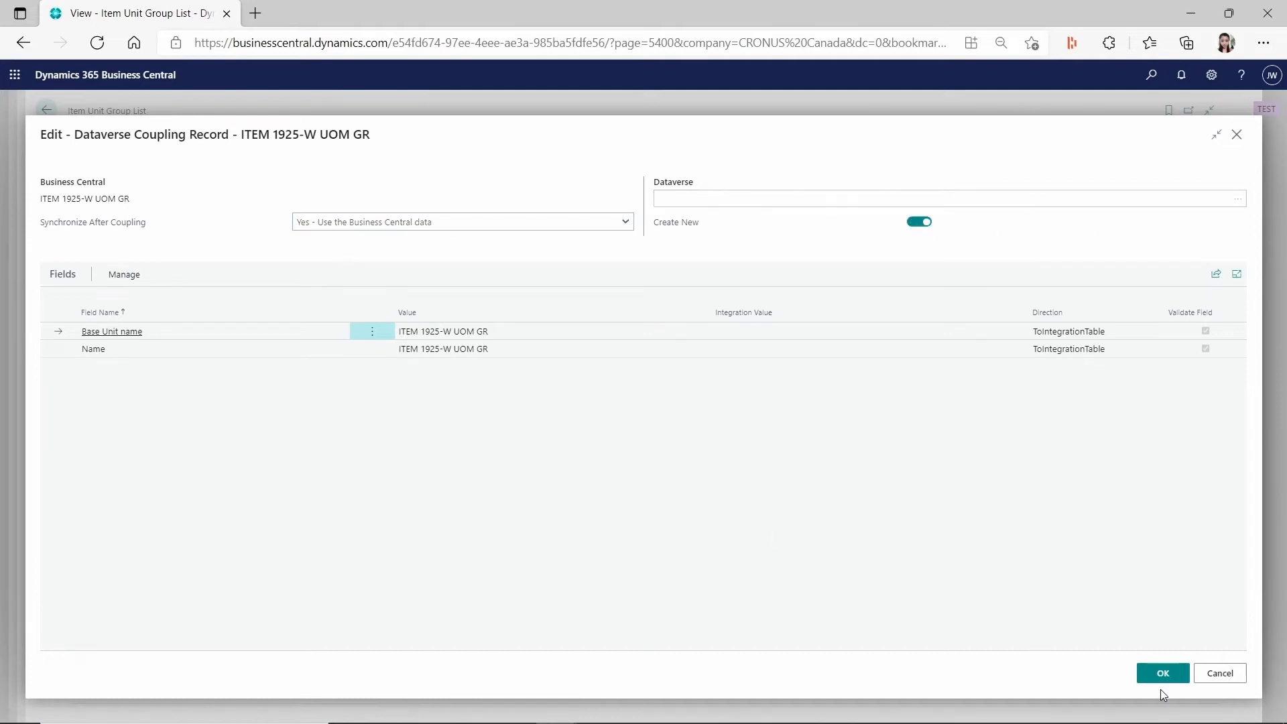
left_click(1162, 674)
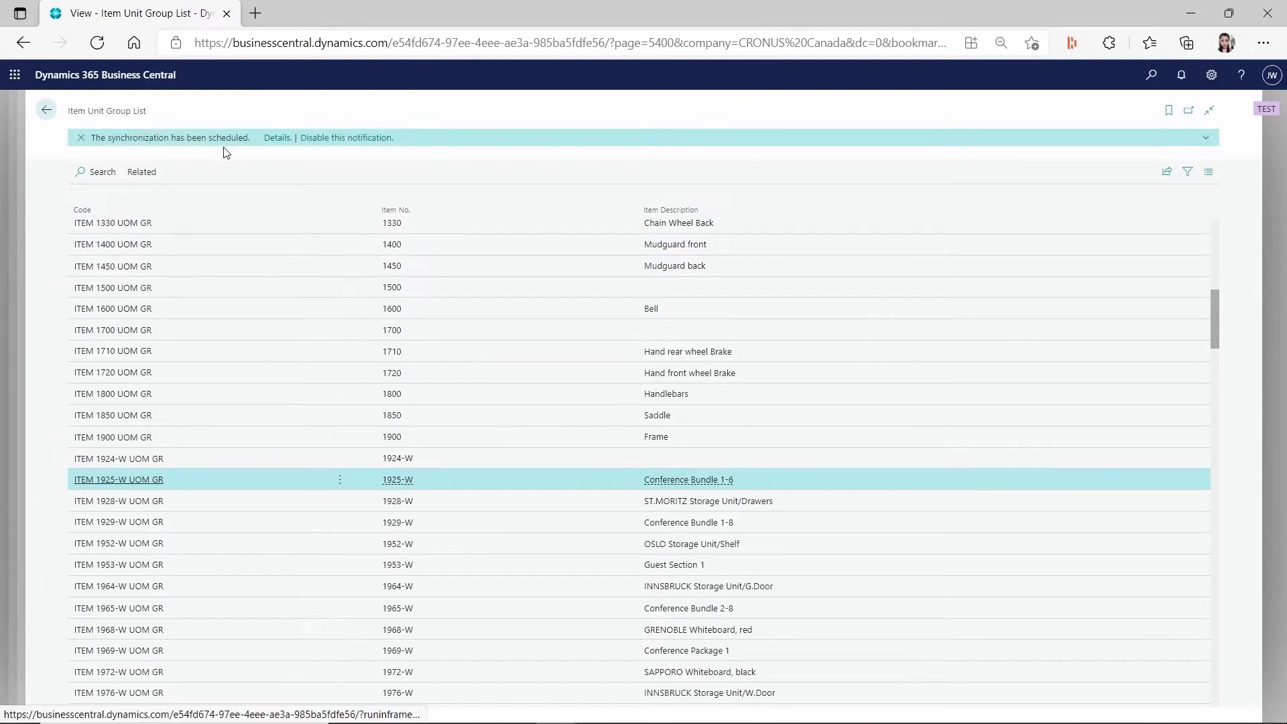
- Synchronize the ITEM 1925-W UOM GR unit group, agree to send the data update to Dataverse, and leave the Item Unit Group List
left_click(140, 172)
left_click(158, 200)
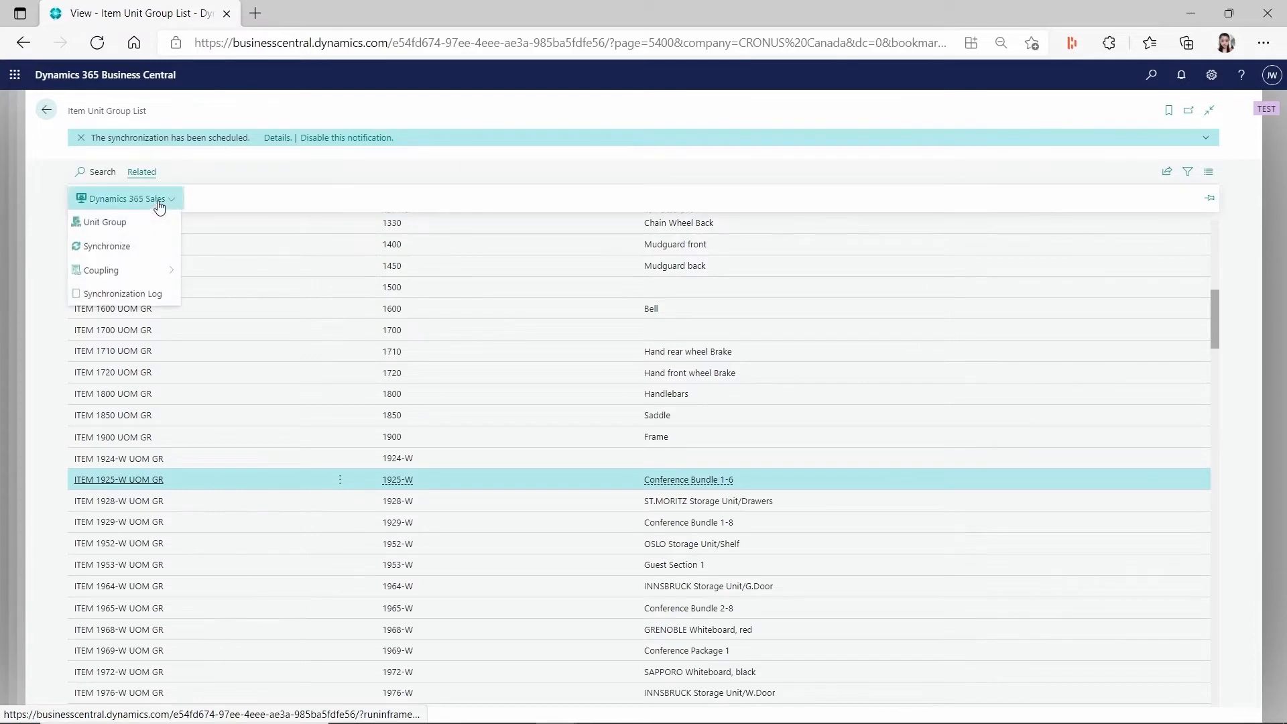
left_click(110, 248)
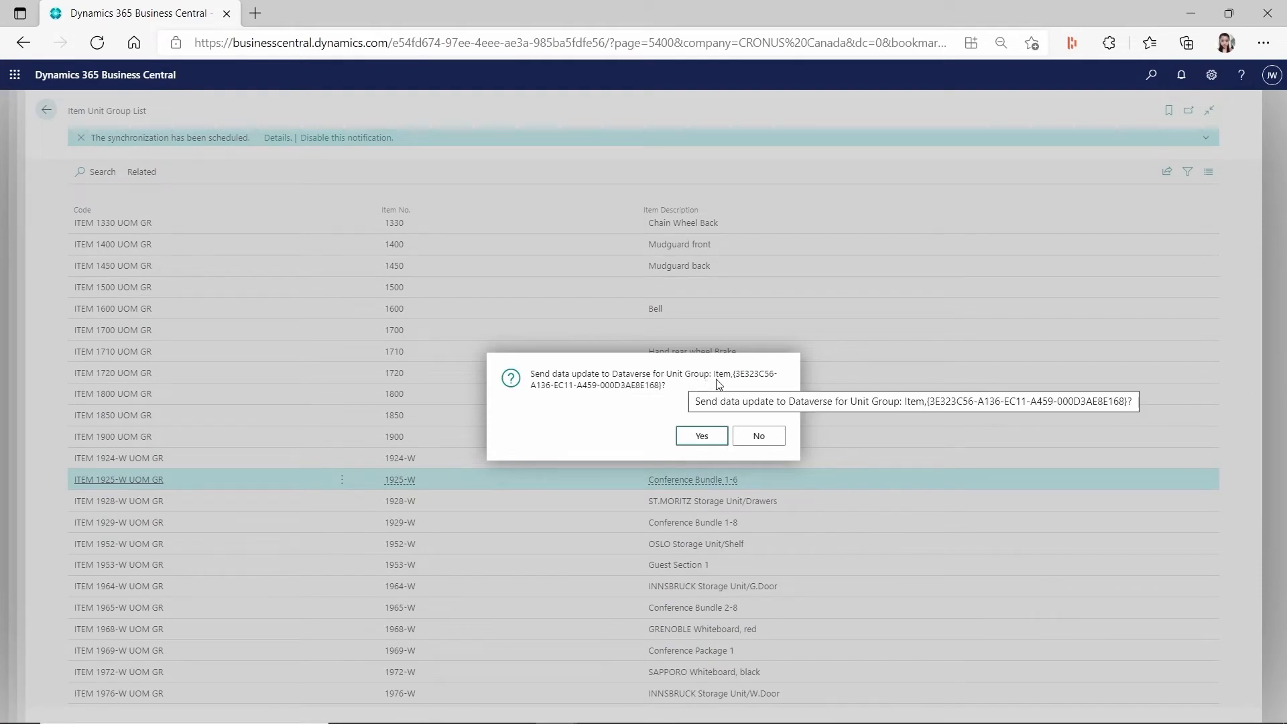
left_click(715, 436)
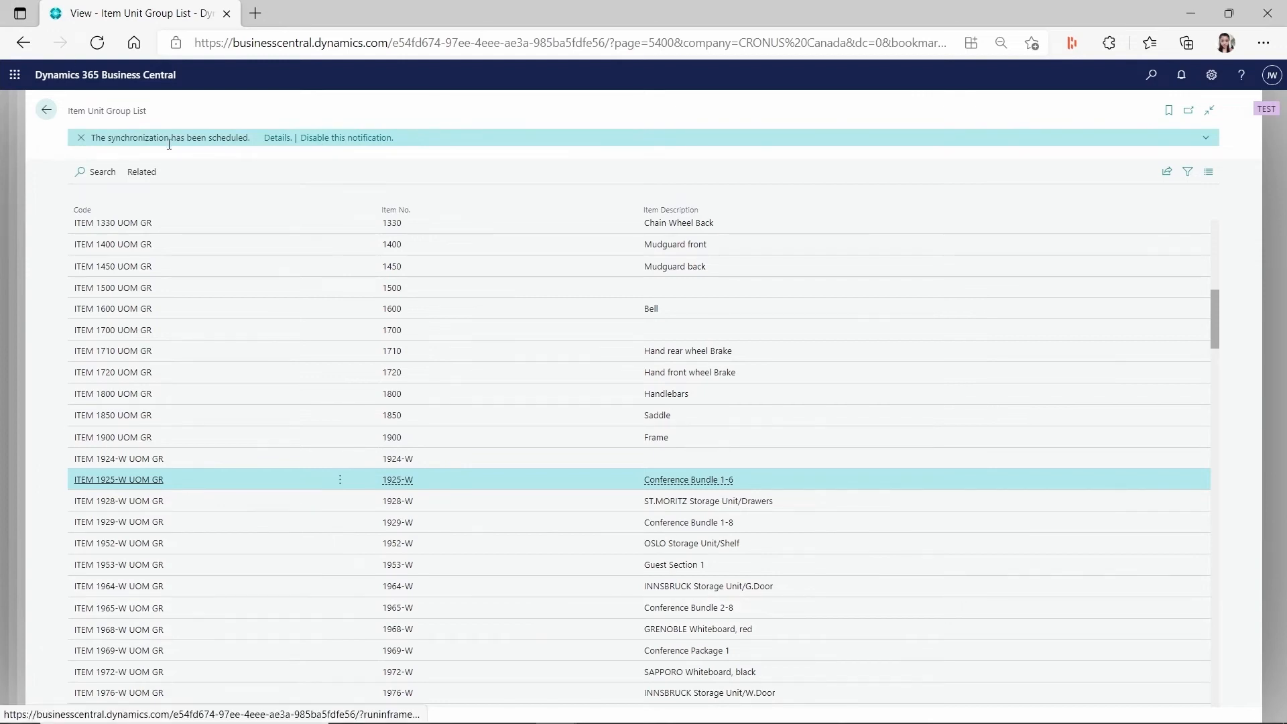
left_click(47, 110)
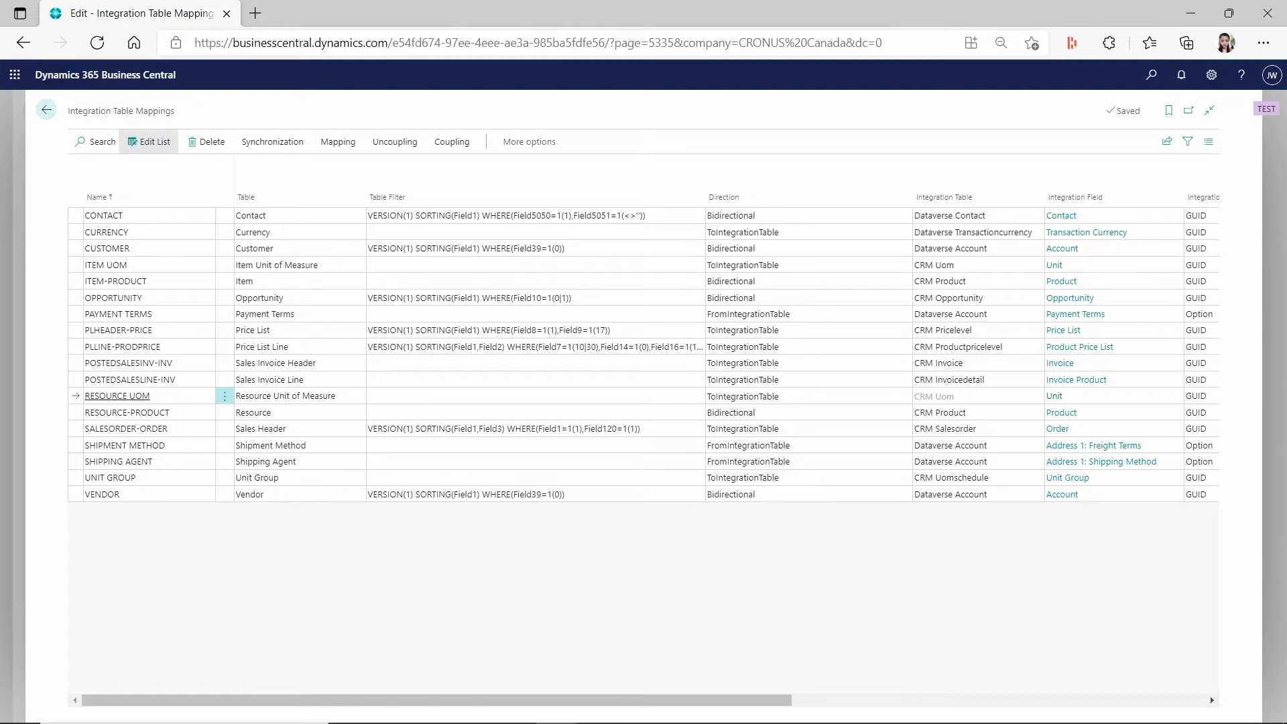
- Open the Dataverse Connection Setup and its Integration Table Mappings
left_click(1151, 75)
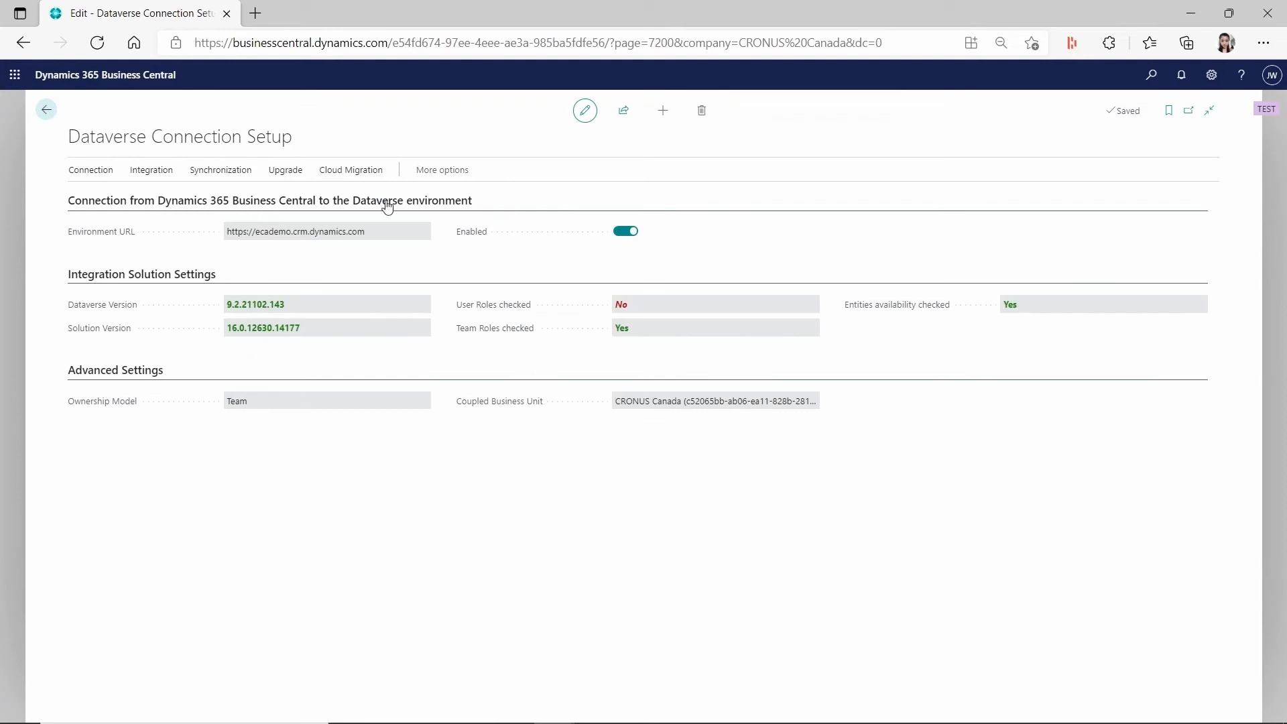
left_click(143, 173)
left_click(1152, 200)
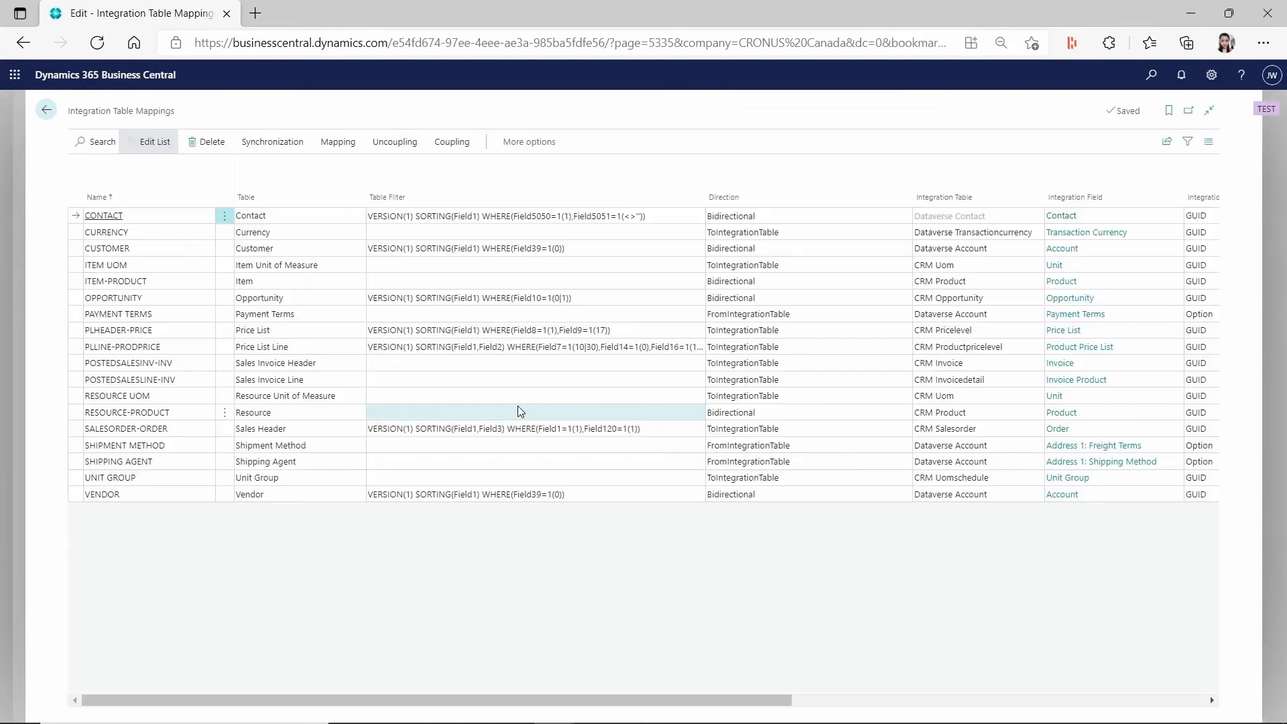
- Run a full synchronization for the ITEM UOM mapping and agree to continue
left_click(169, 282)
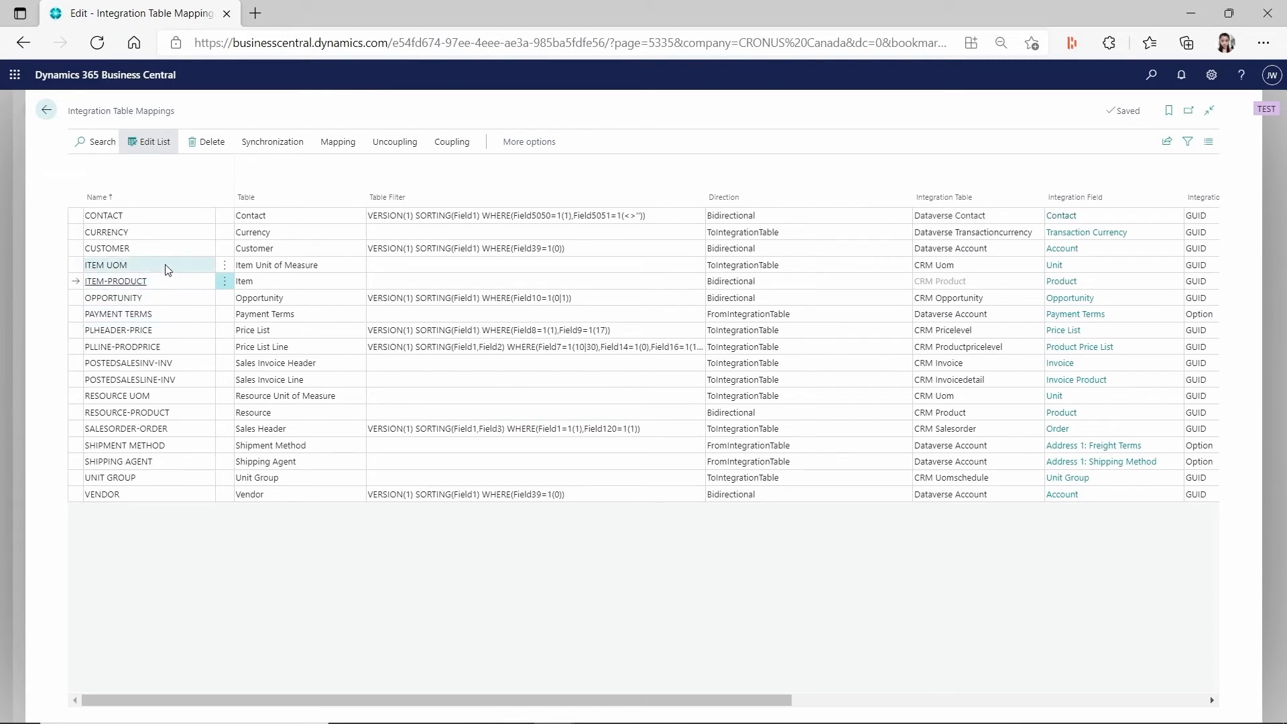
left_click(191, 267)
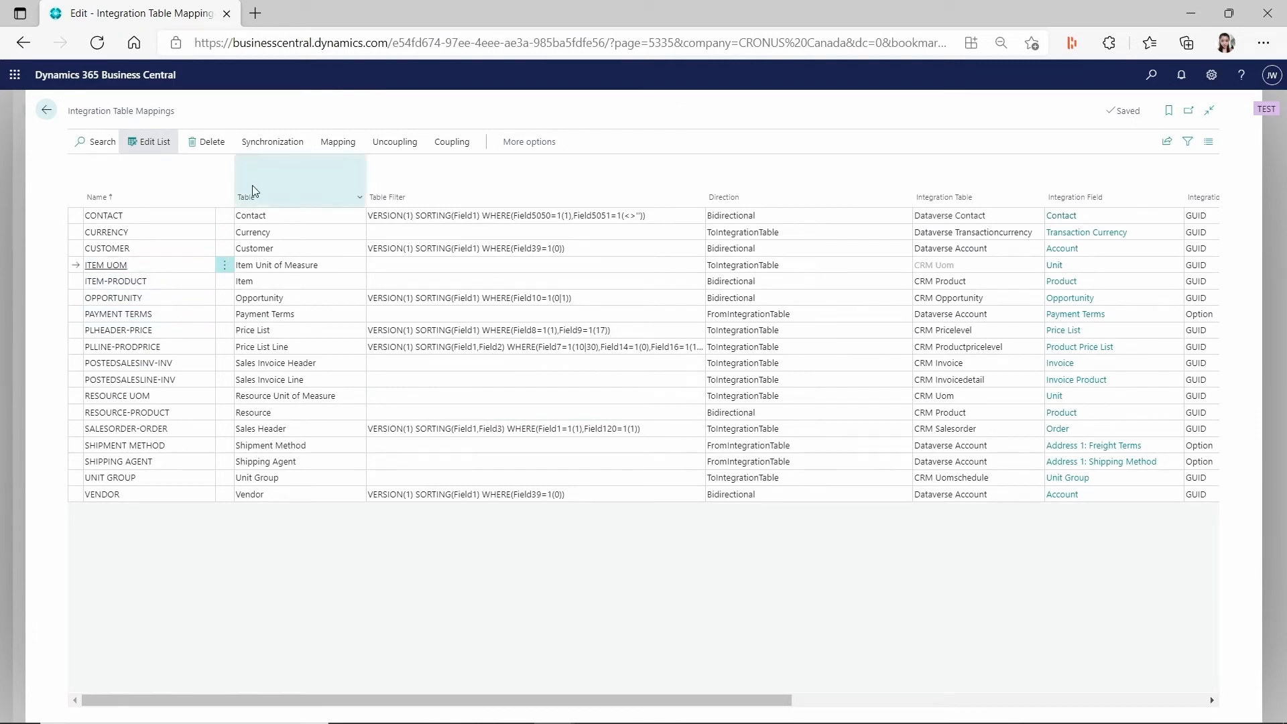
left_click(272, 141)
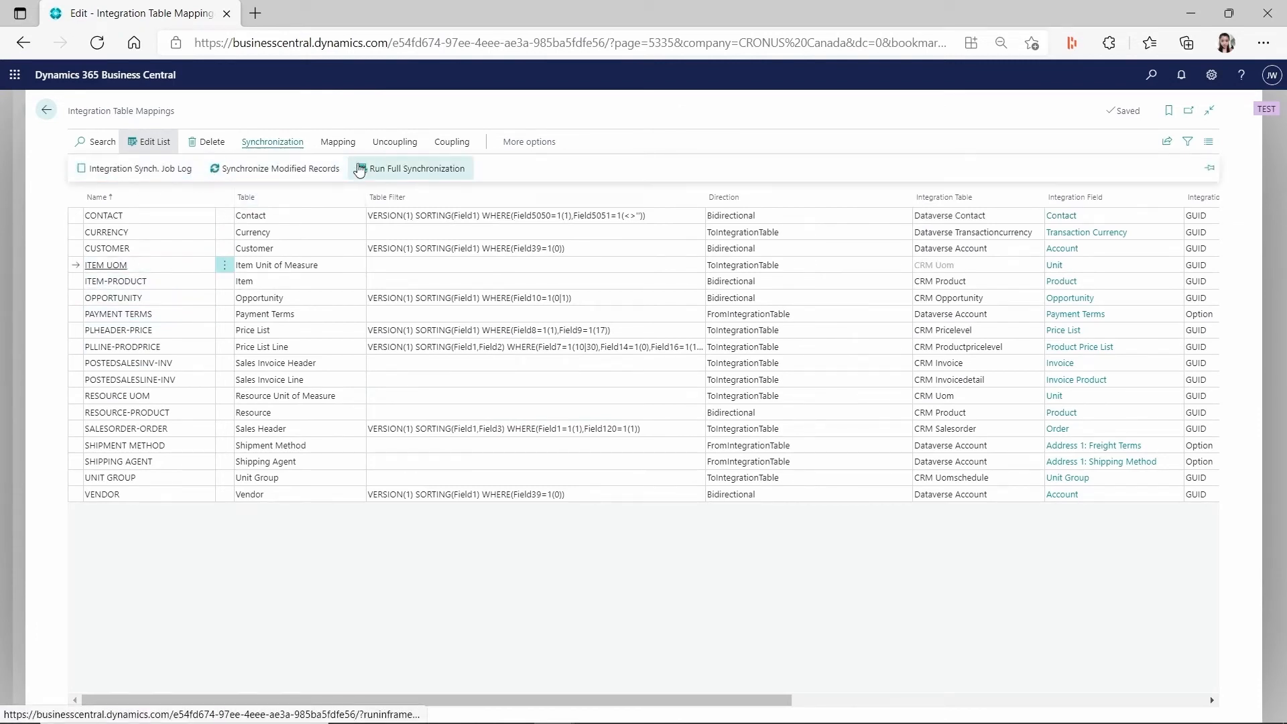
left_click(373, 169)
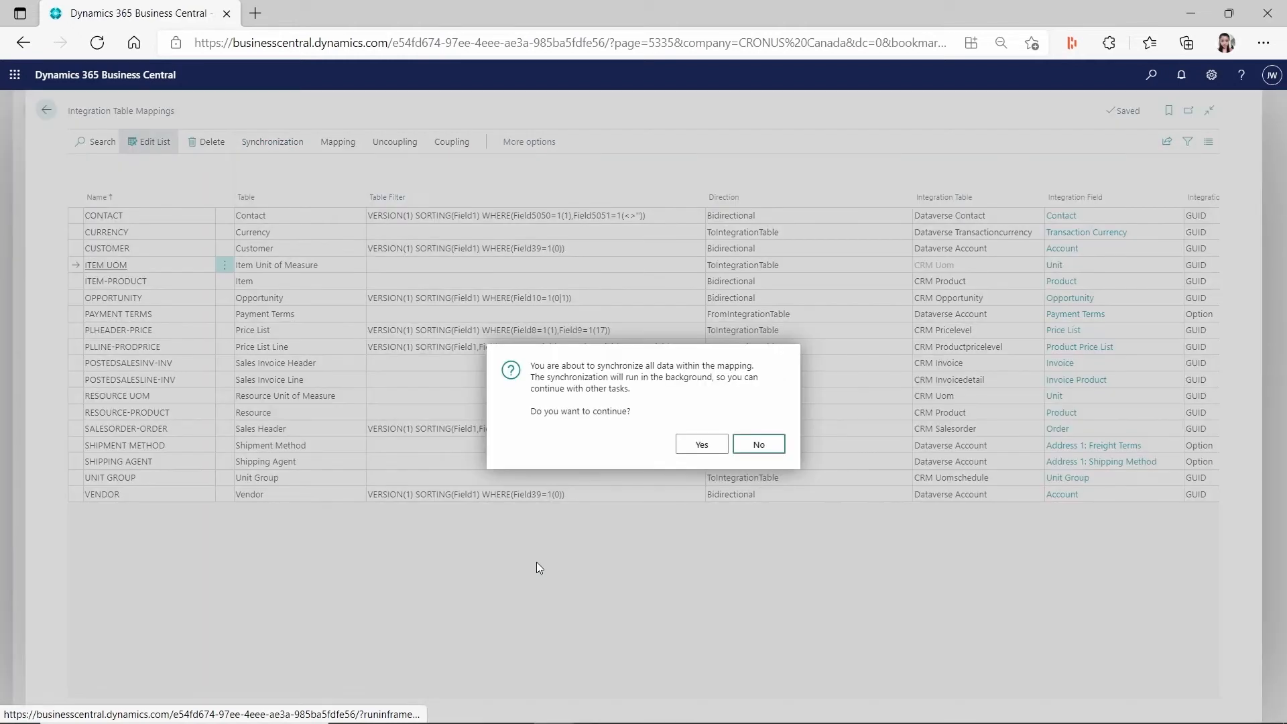
left_click(702, 446)
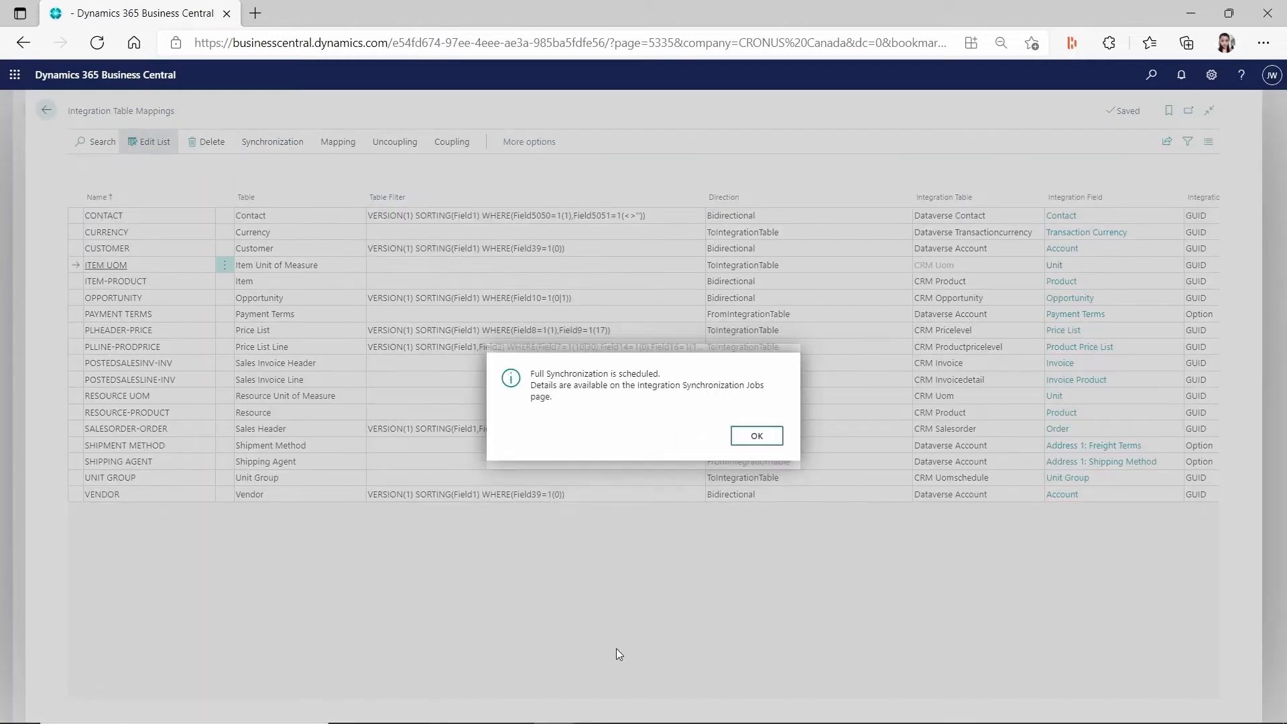
- Synchronize the modified records of the ITEM UOM mapping and acknowledge the scheduling notices
left_click(758, 436)
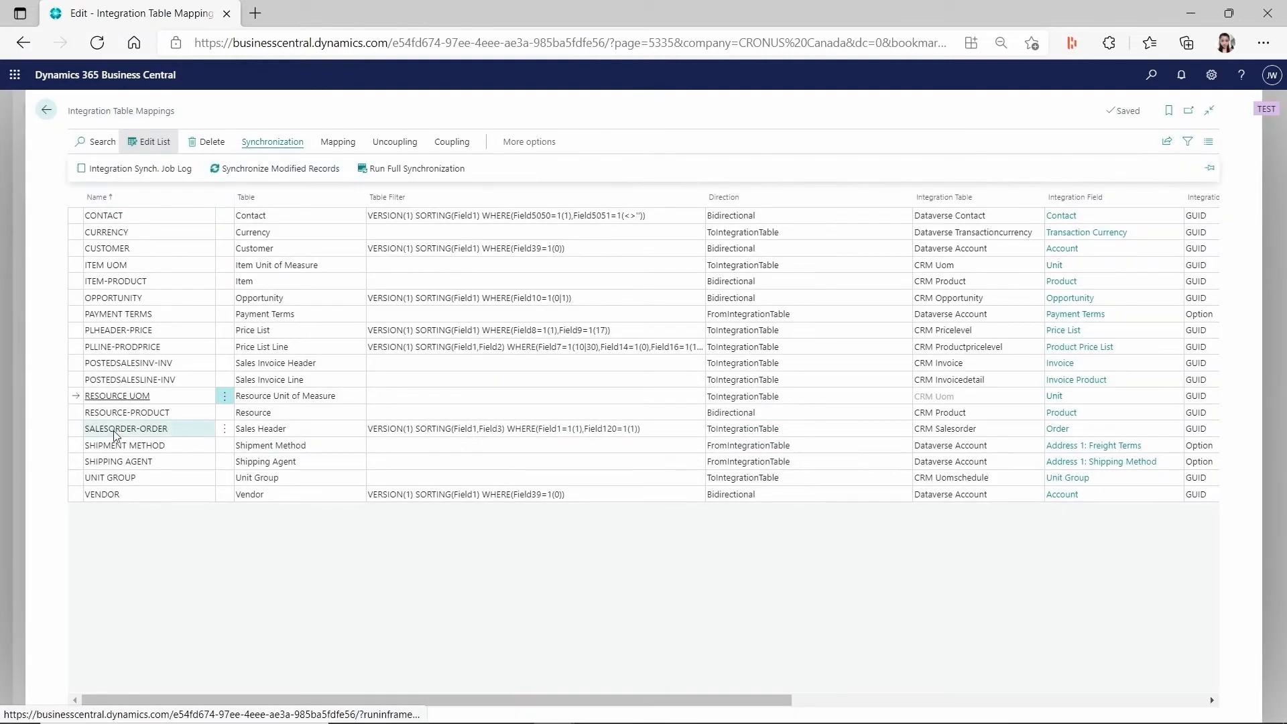
left_click(161, 264)
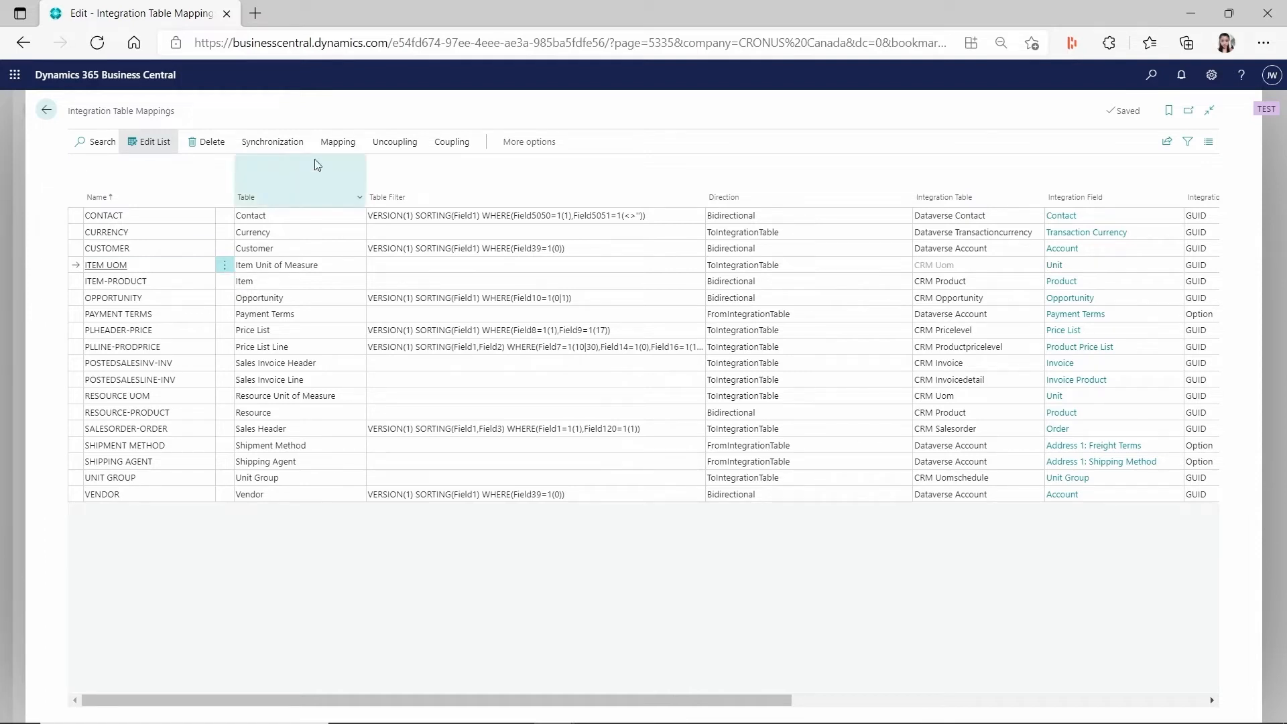
left_click(291, 146)
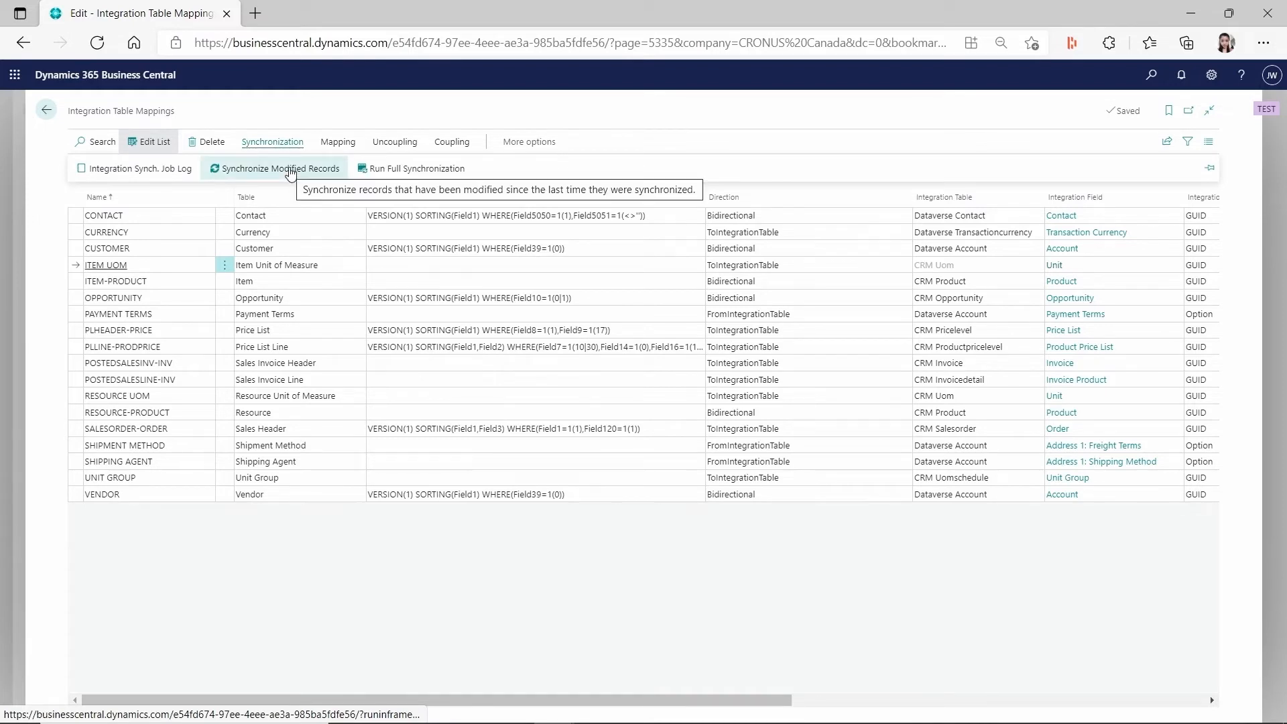
left_click(290, 173)
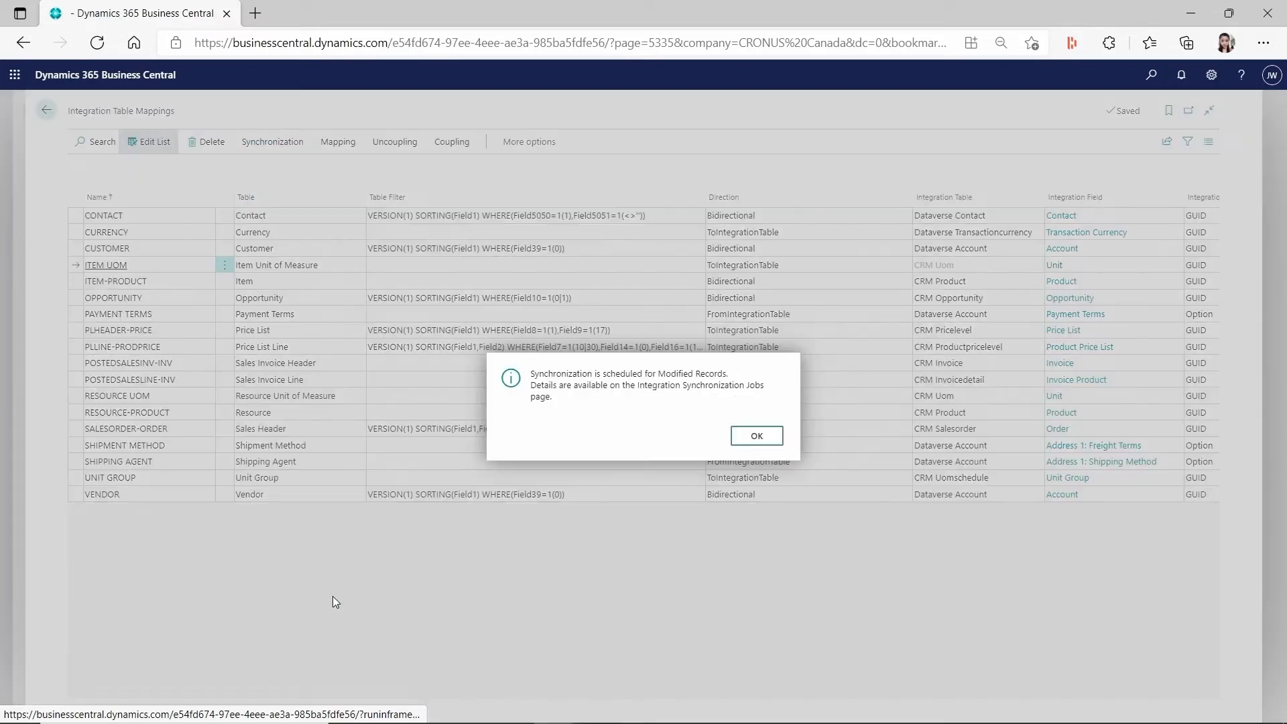
left_click(758, 436)
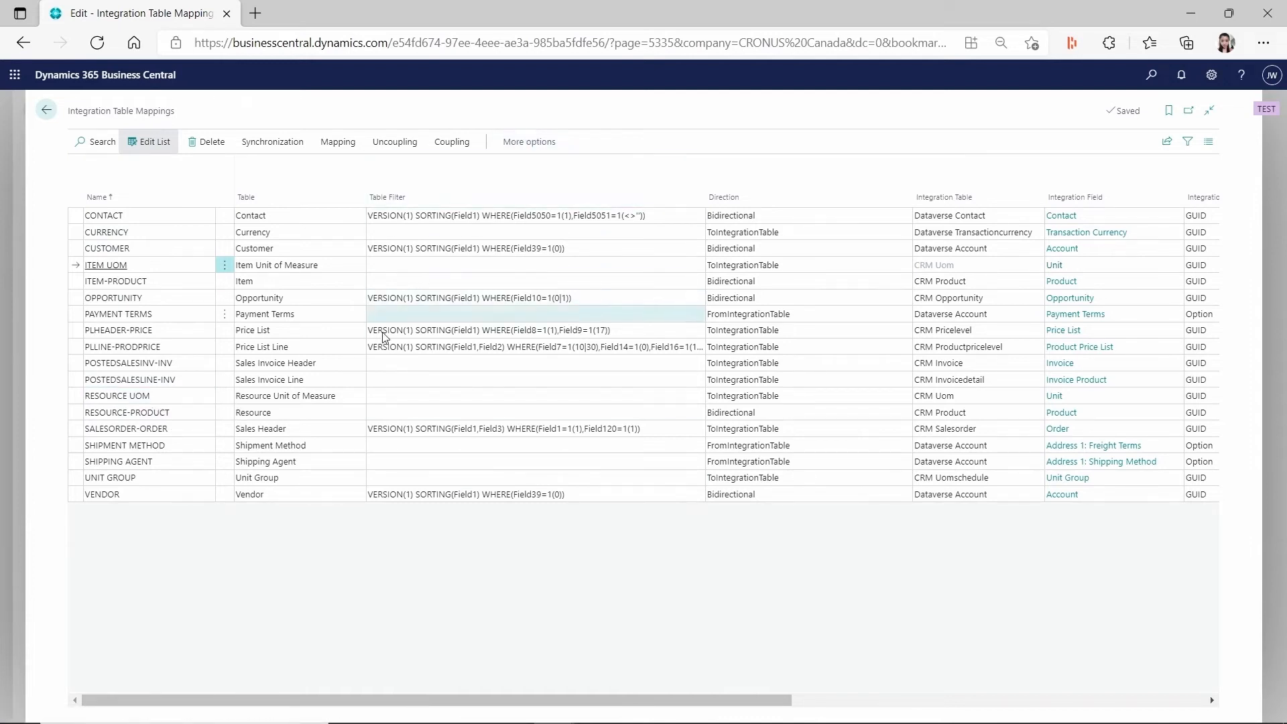
- Review the ITEM UOM entries in the Integration Synch. Job Log at full page width, including its related actions, and return to the mappings
left_click(285, 142)
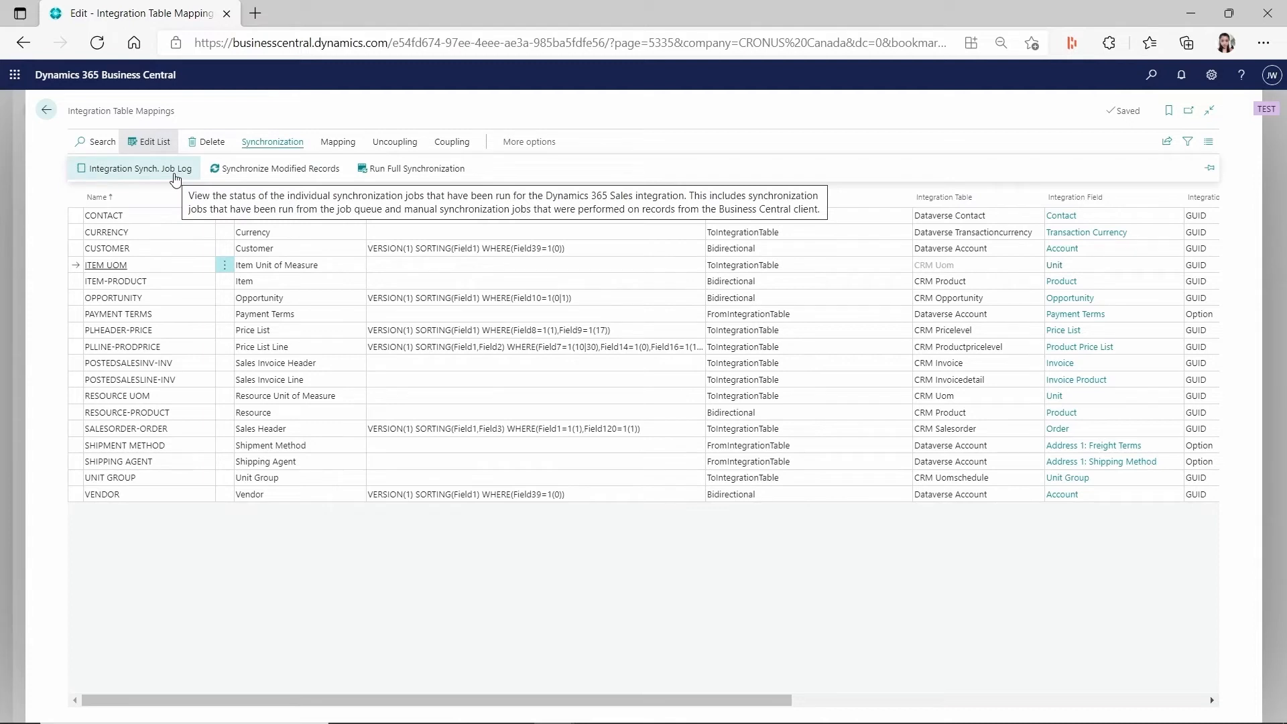
left_click(174, 169)
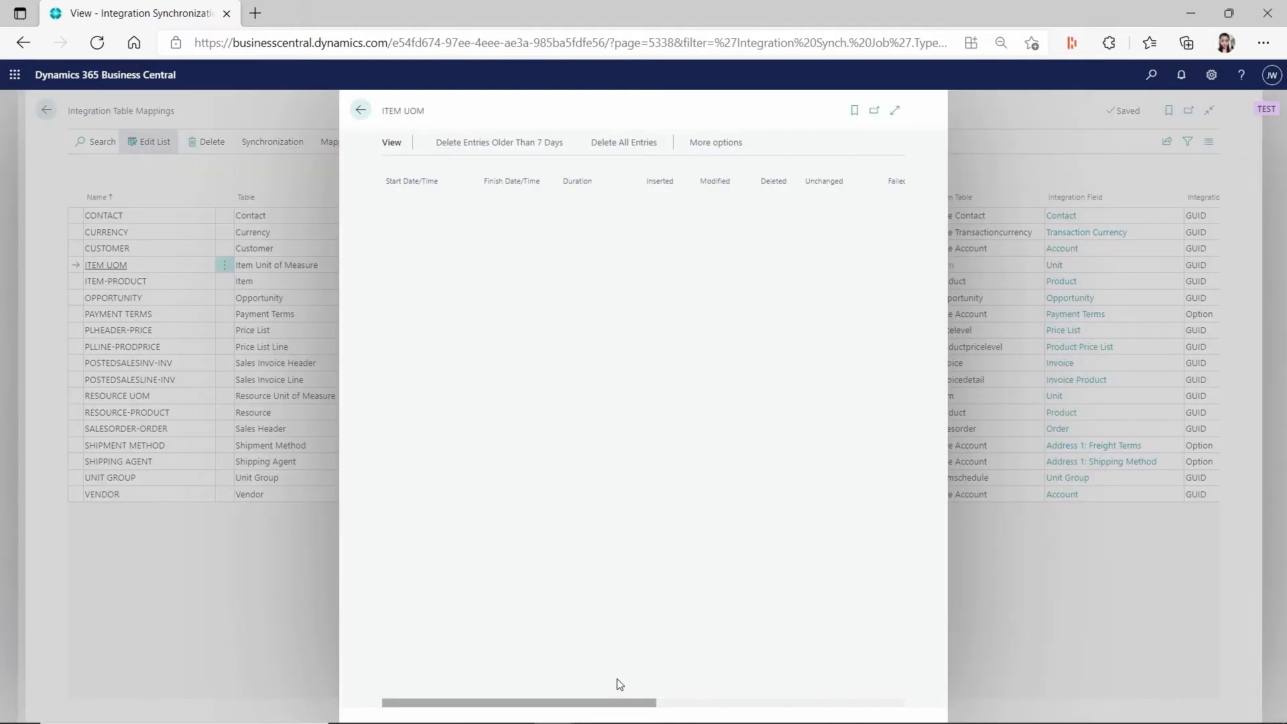
left_click(895, 110)
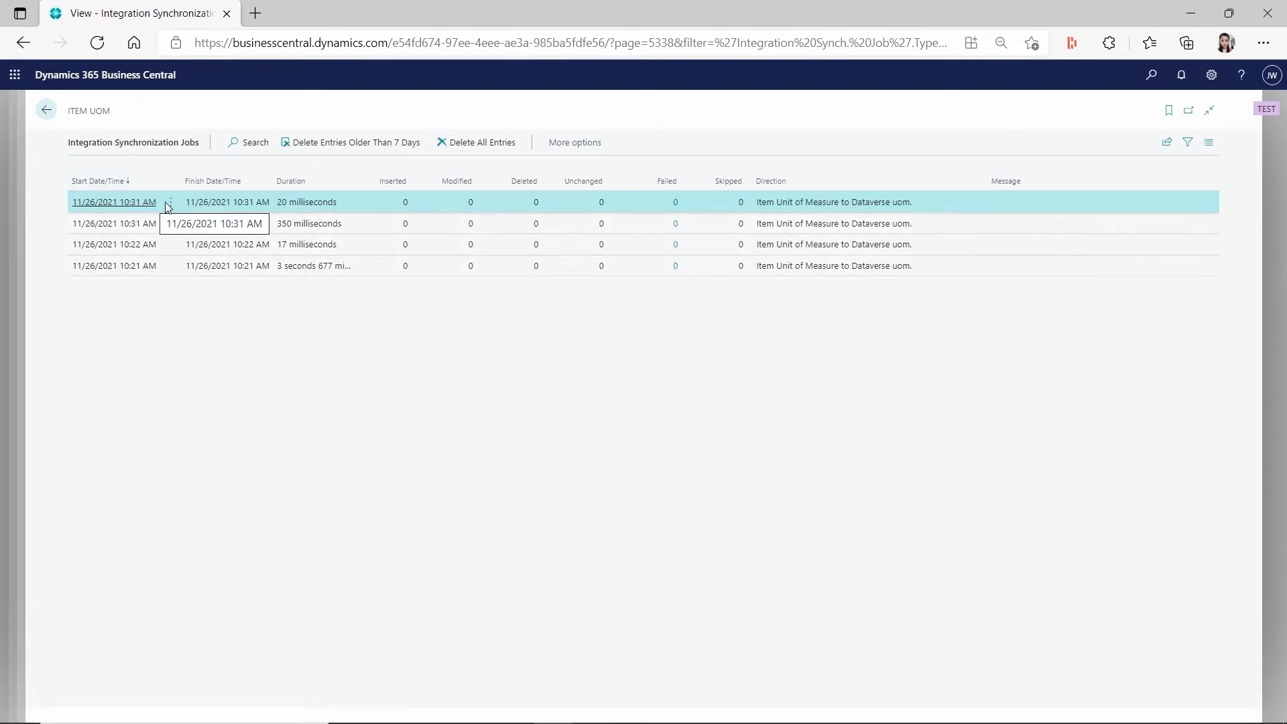
left_click(656, 230)
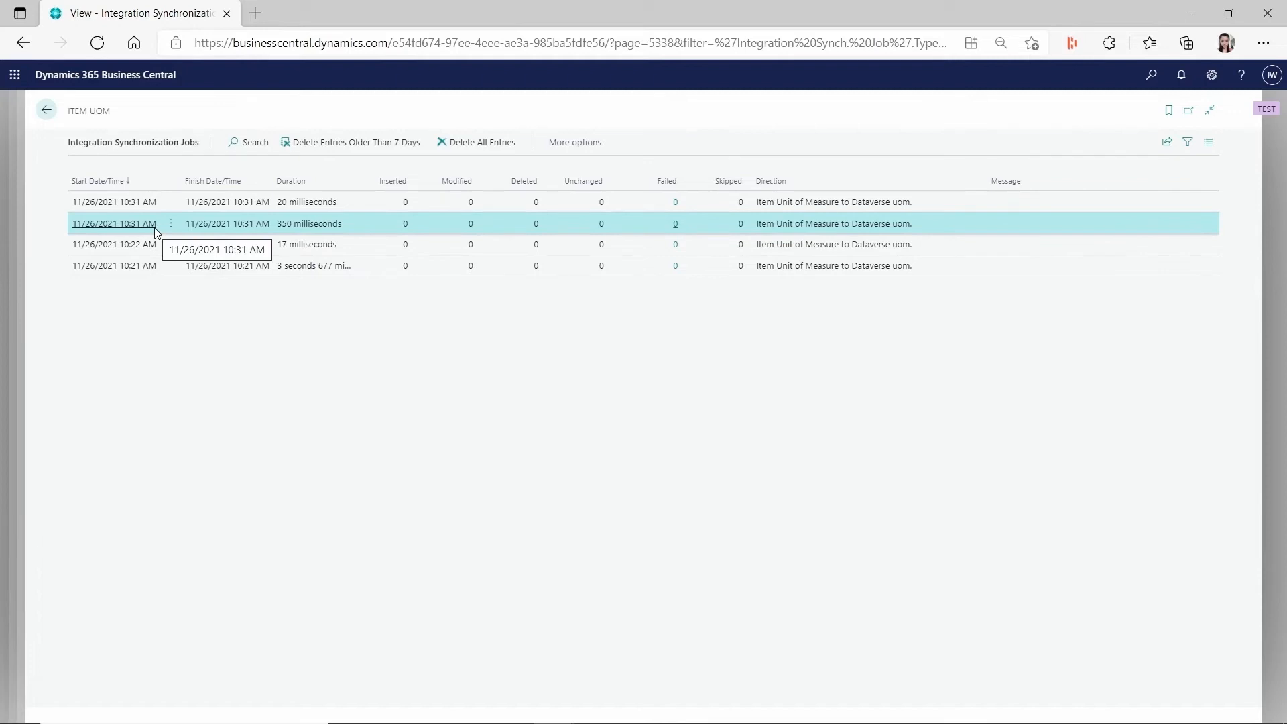
left_click(161, 204)
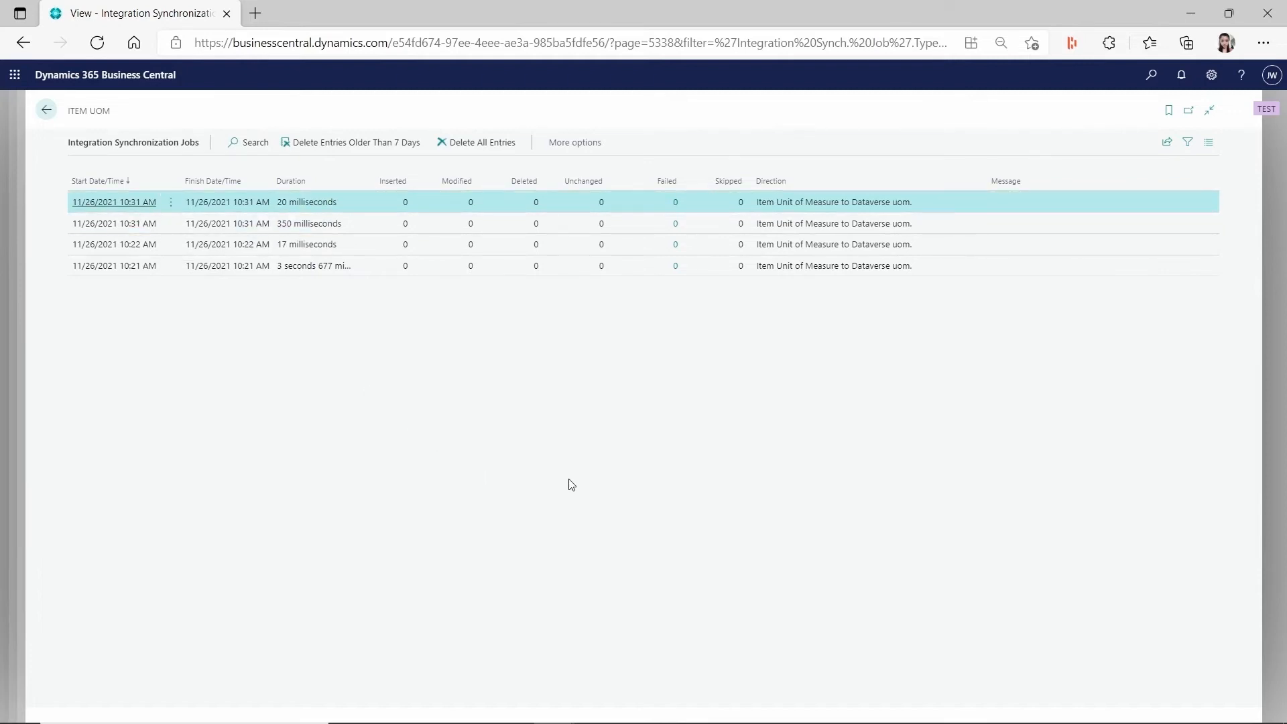
left_click(156, 225)
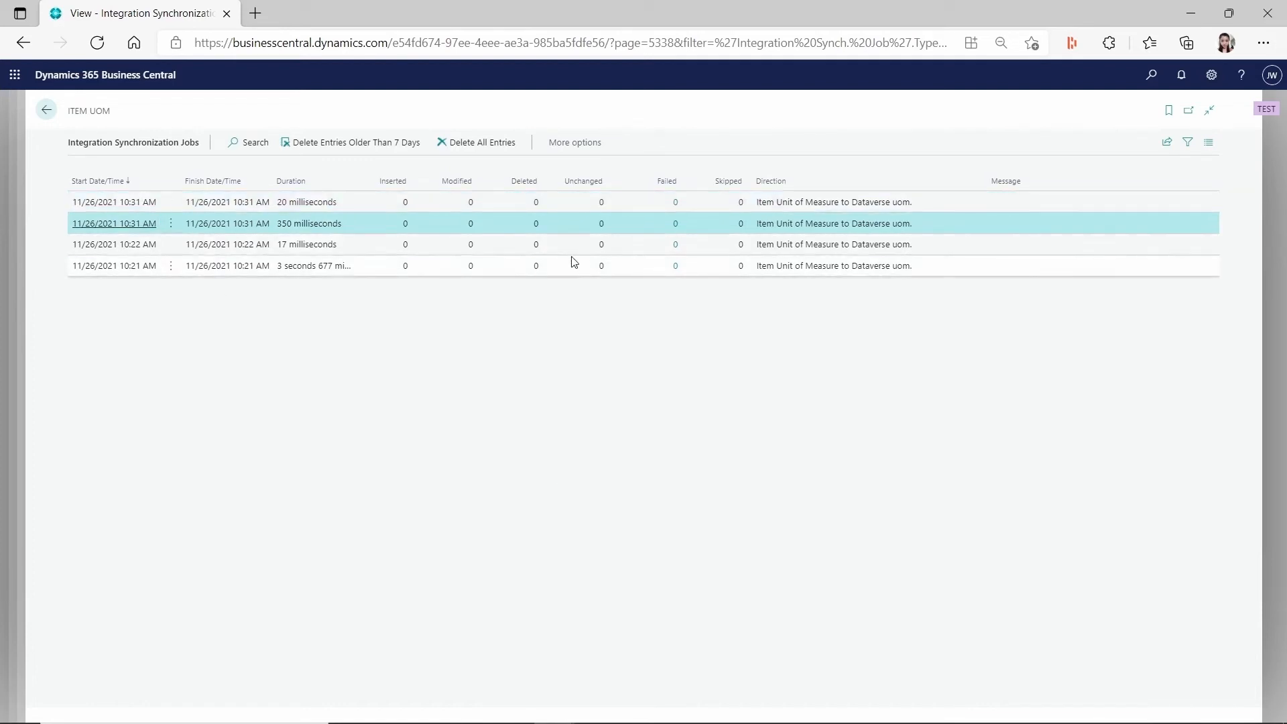
left_click(152, 202)
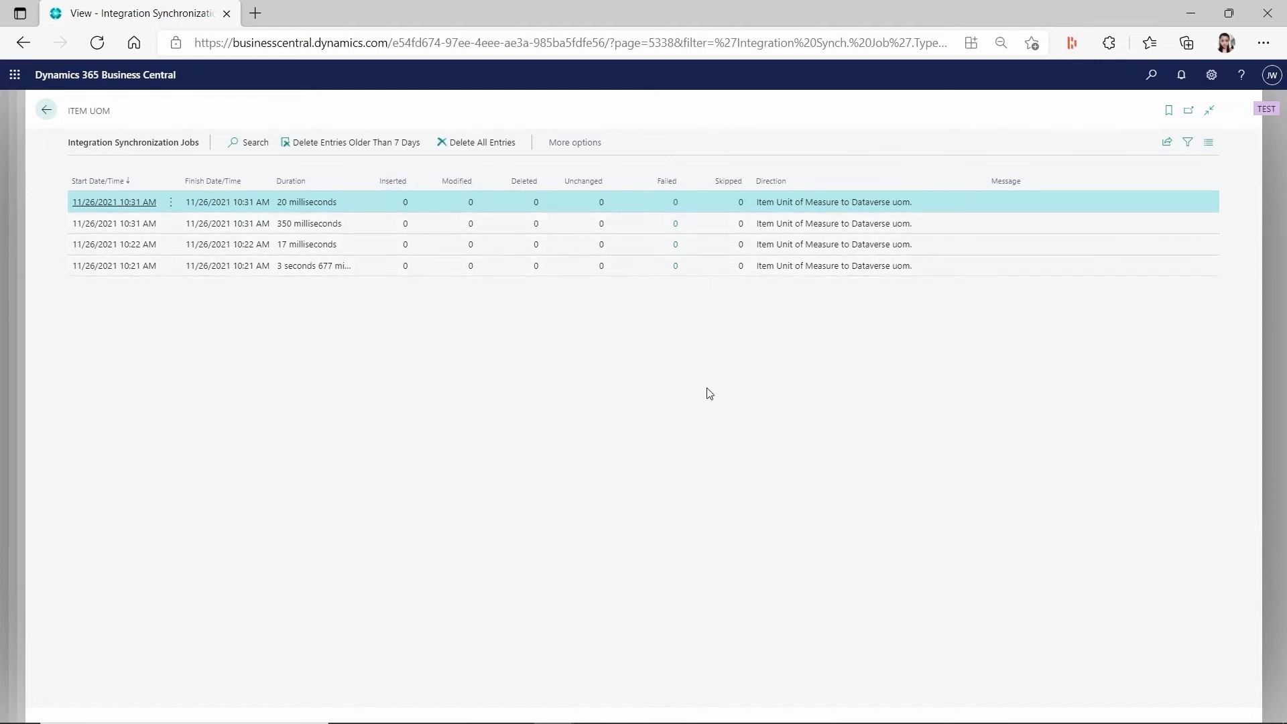
left_click(574, 142)
left_click(569, 143)
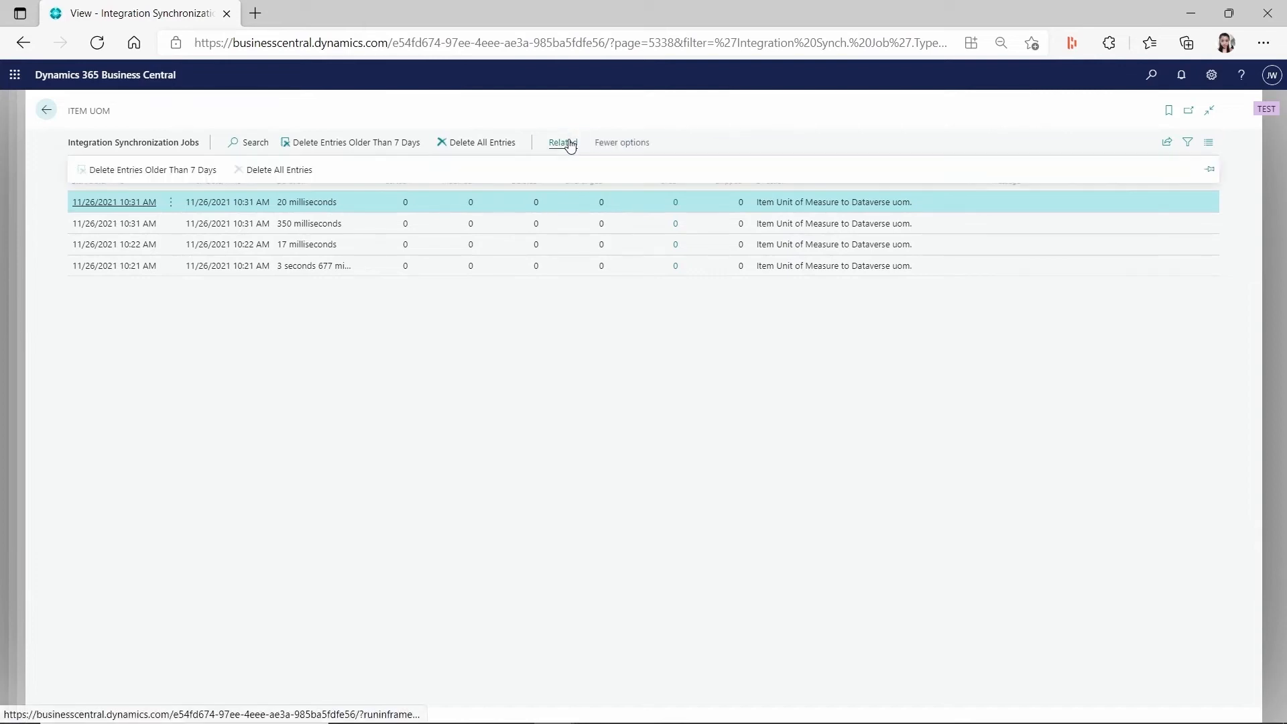
left_click(609, 149)
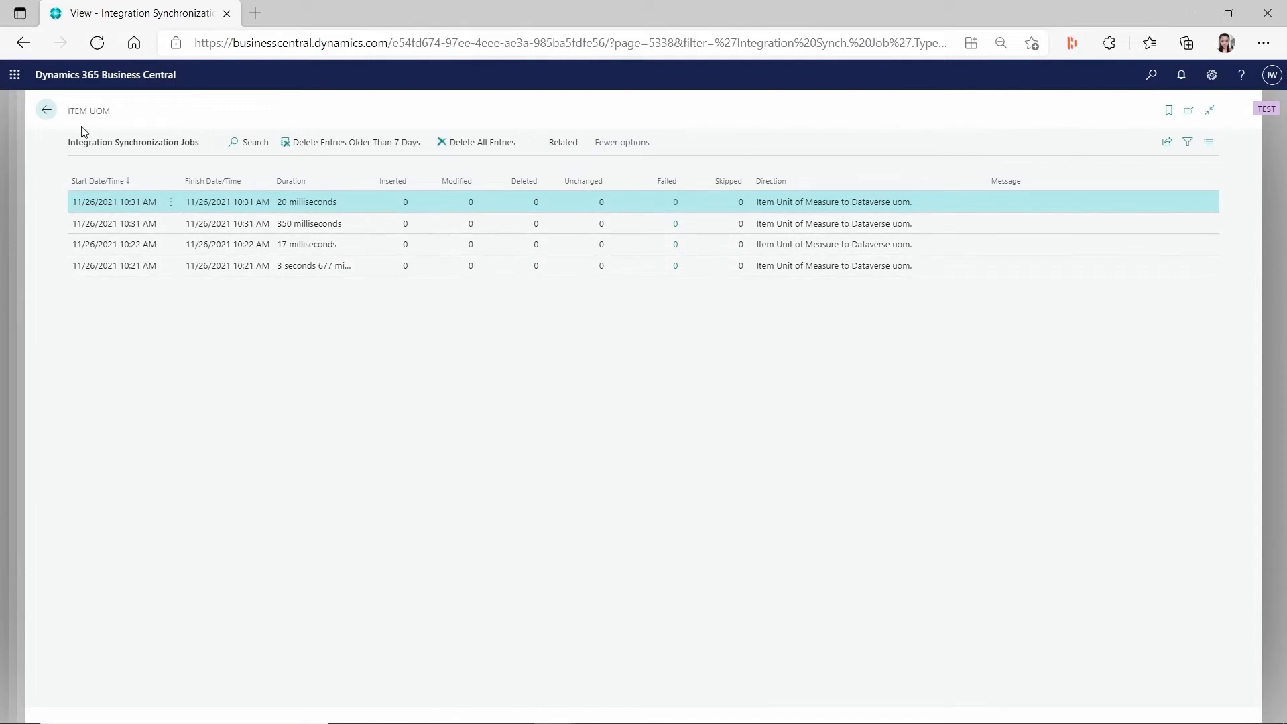
left_click(45, 109)
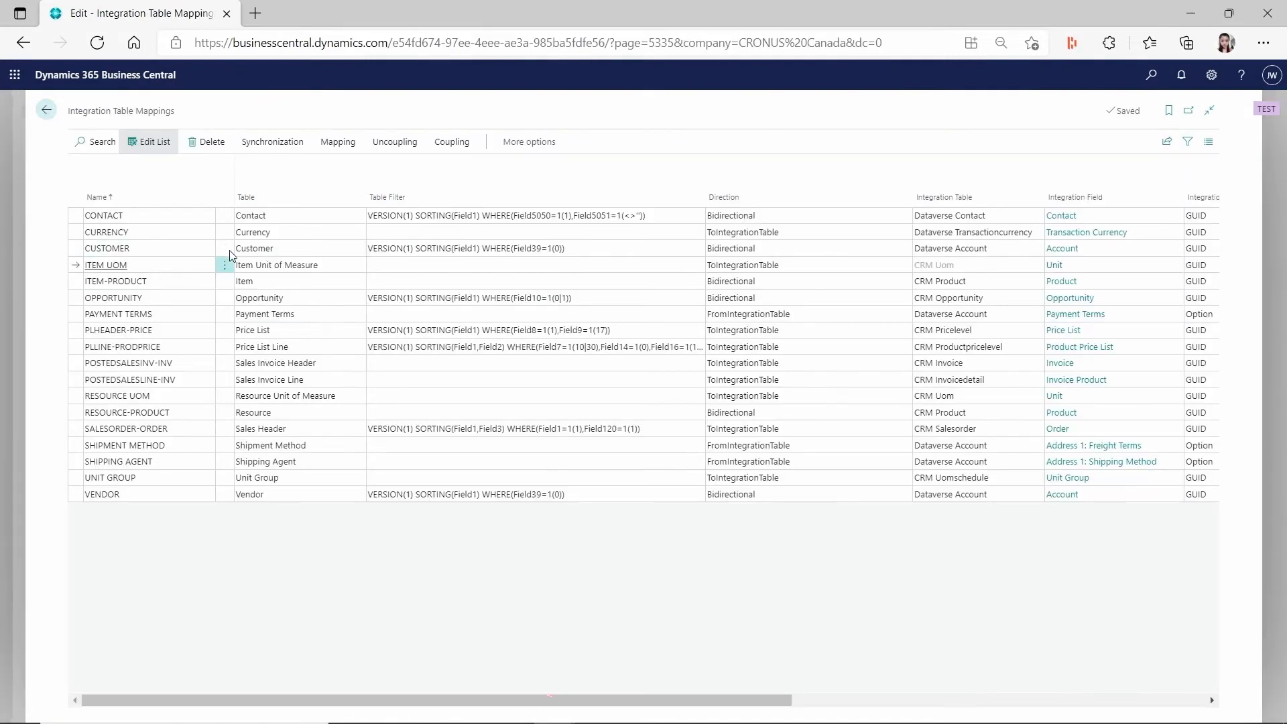
- Start Match-Based Coupling for ITEM UOM and enable Synchronize After Coupling and Create New If Unable to Find a Match
left_click(459, 142)
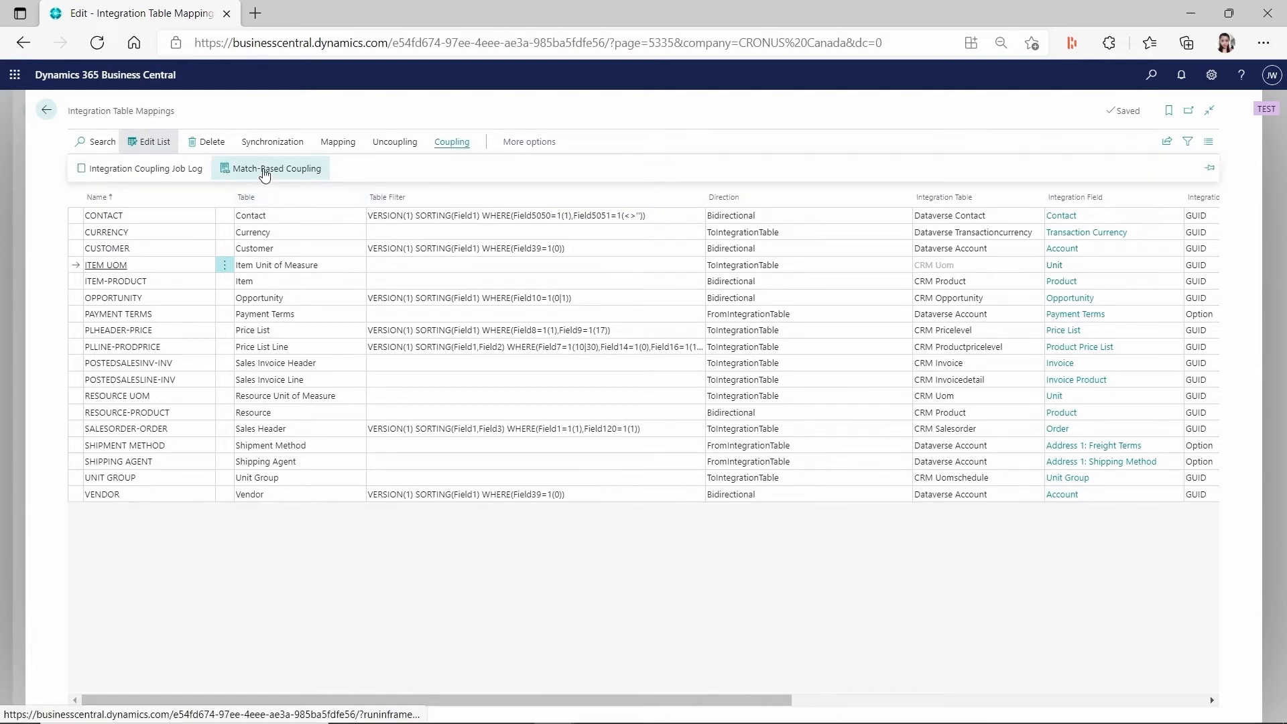
left_click(268, 168)
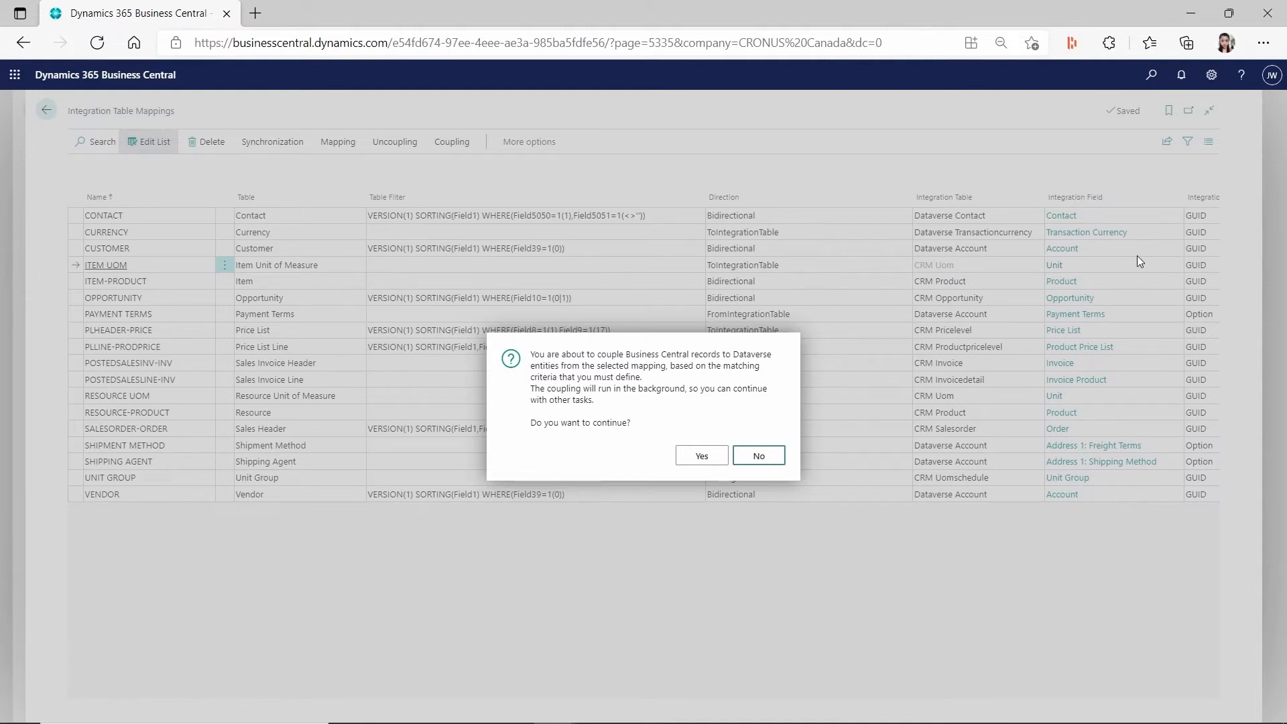
left_click(702, 456)
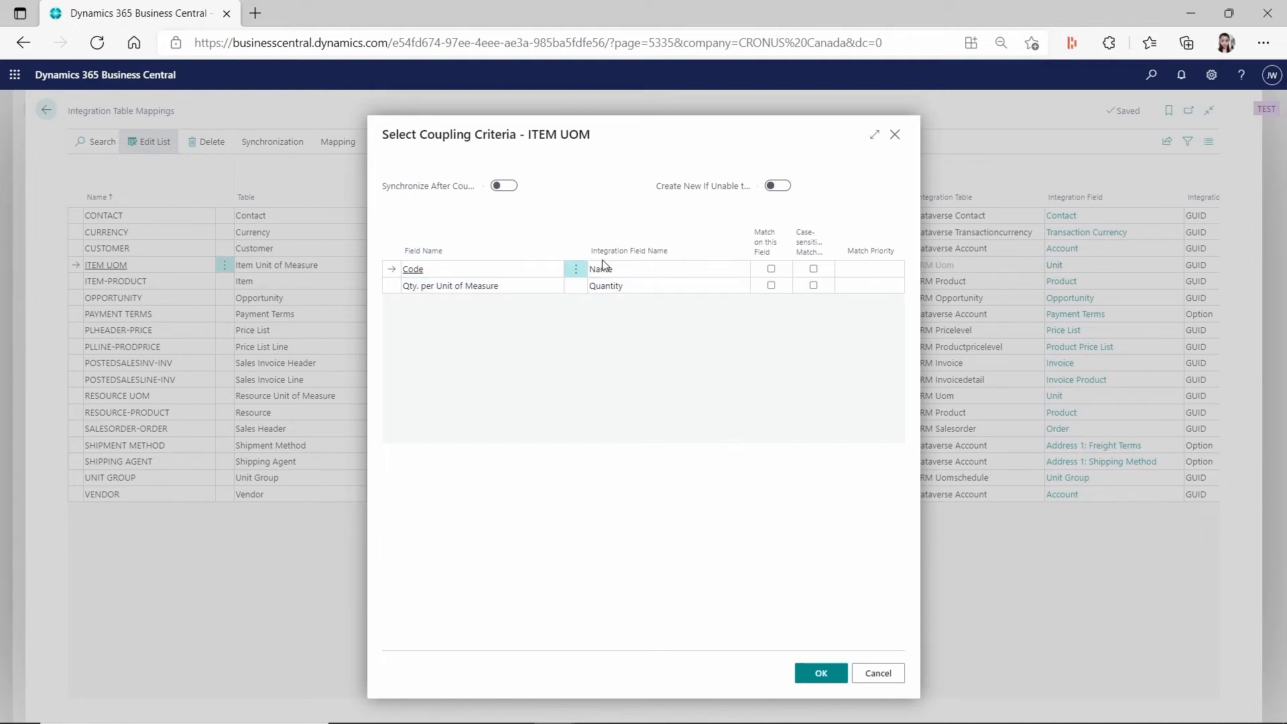
mouse_move(452, 196)
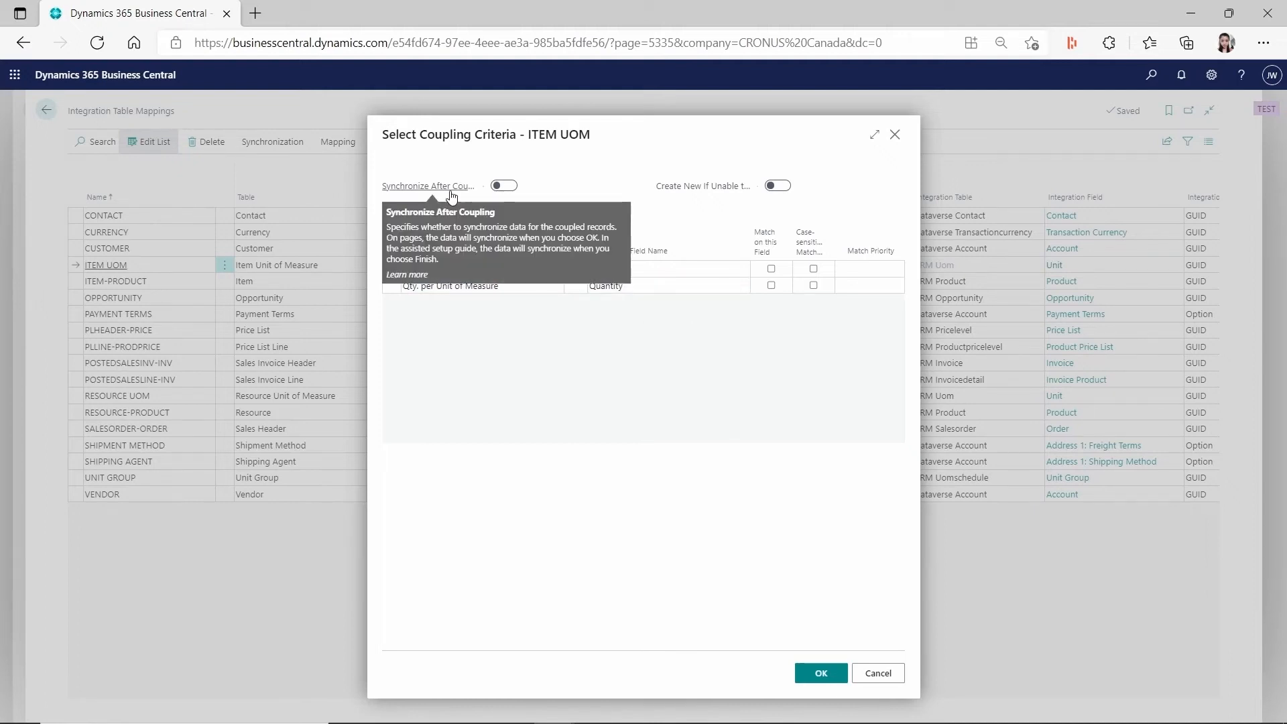
left_click(504, 186)
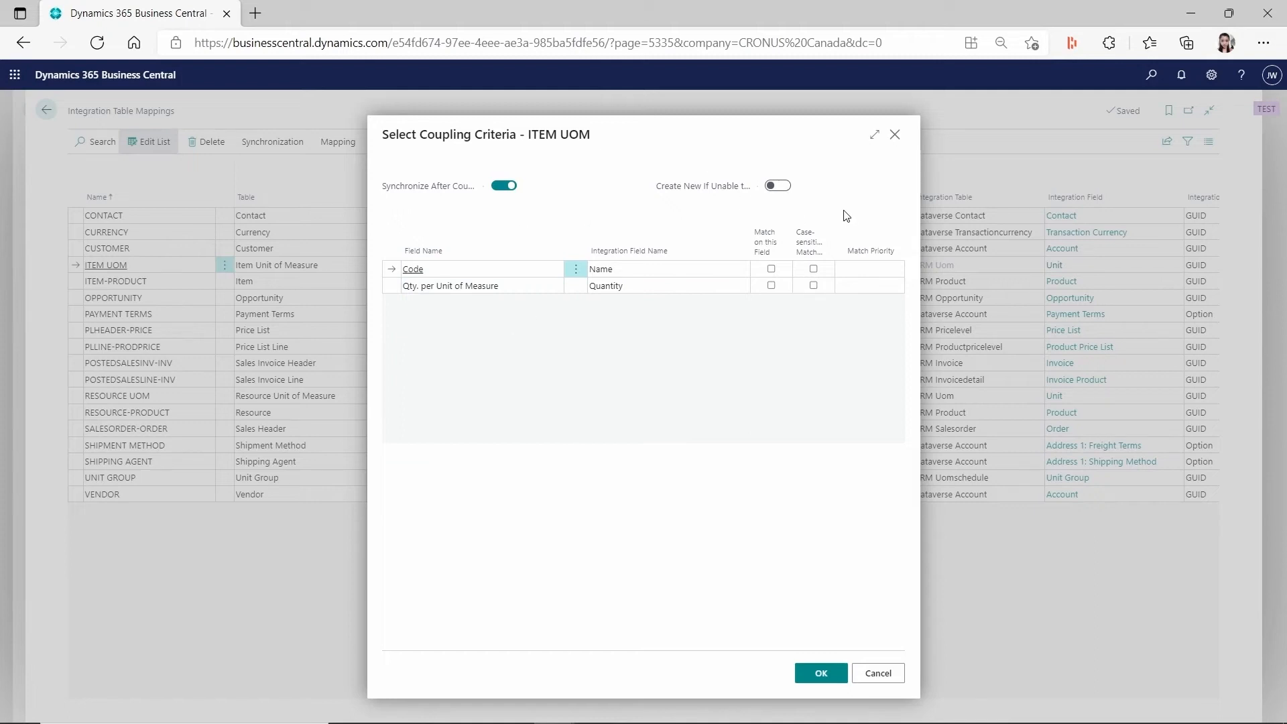
mouse_move(686, 192)
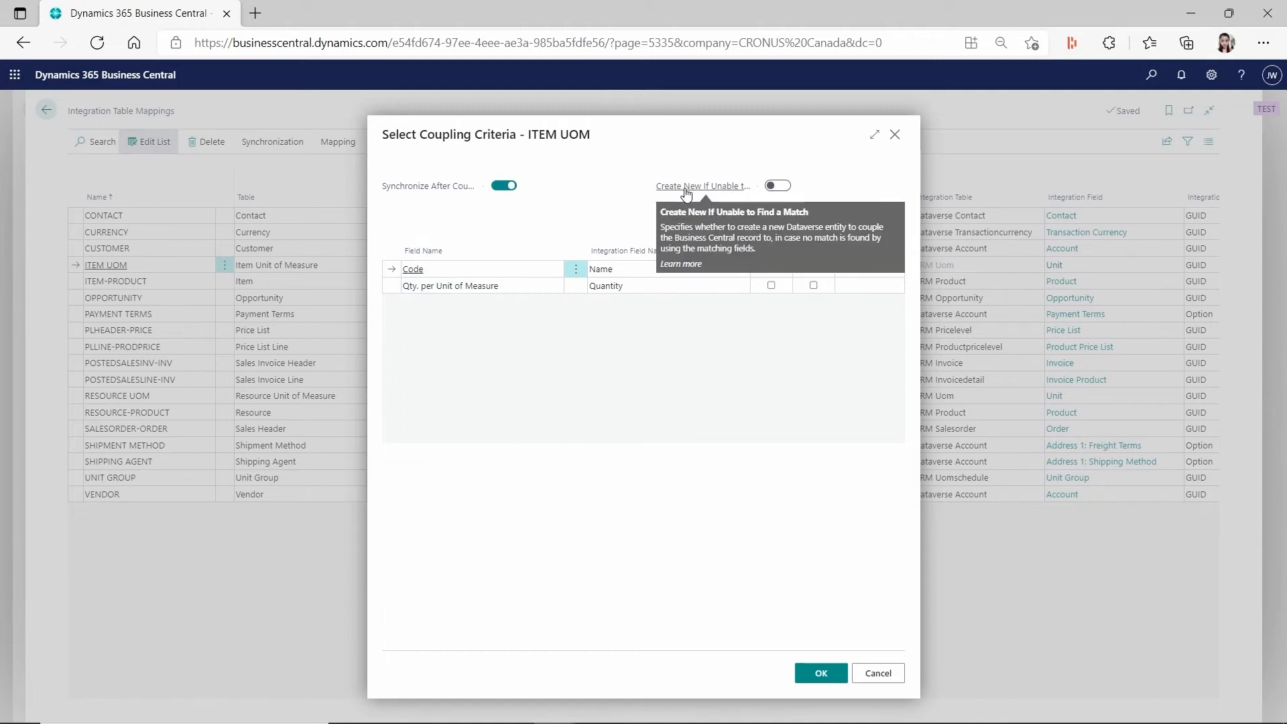
left_click(779, 186)
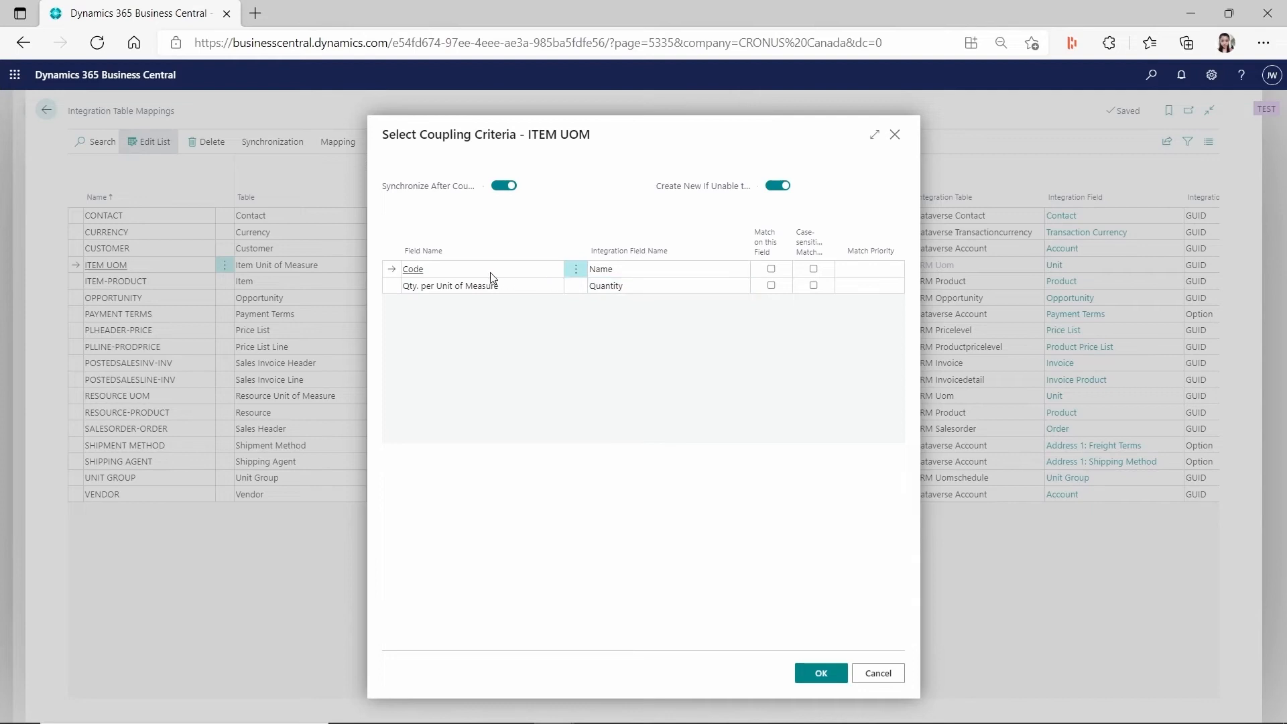
- Try Match on this Field for Code and Qty. per Unit of Measure, and clear both selections again
mouse_move(767, 252)
left_click(771, 269)
left_click(771, 286)
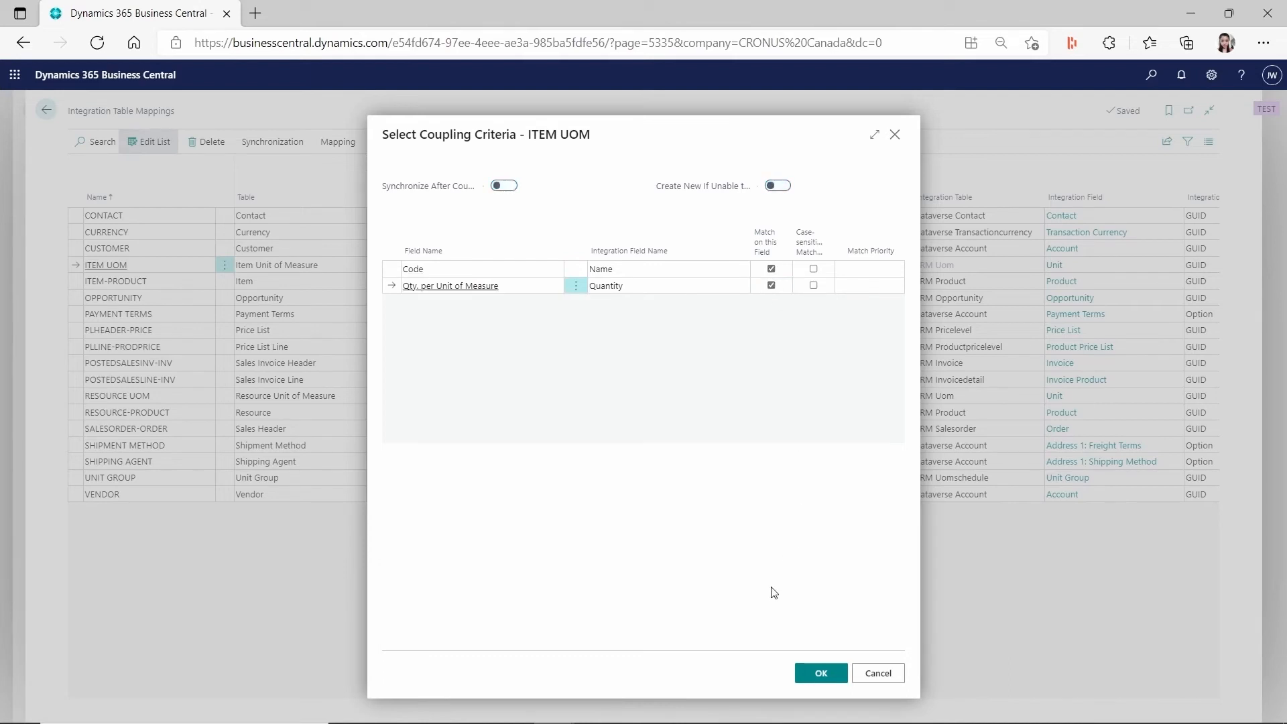
left_click(771, 268)
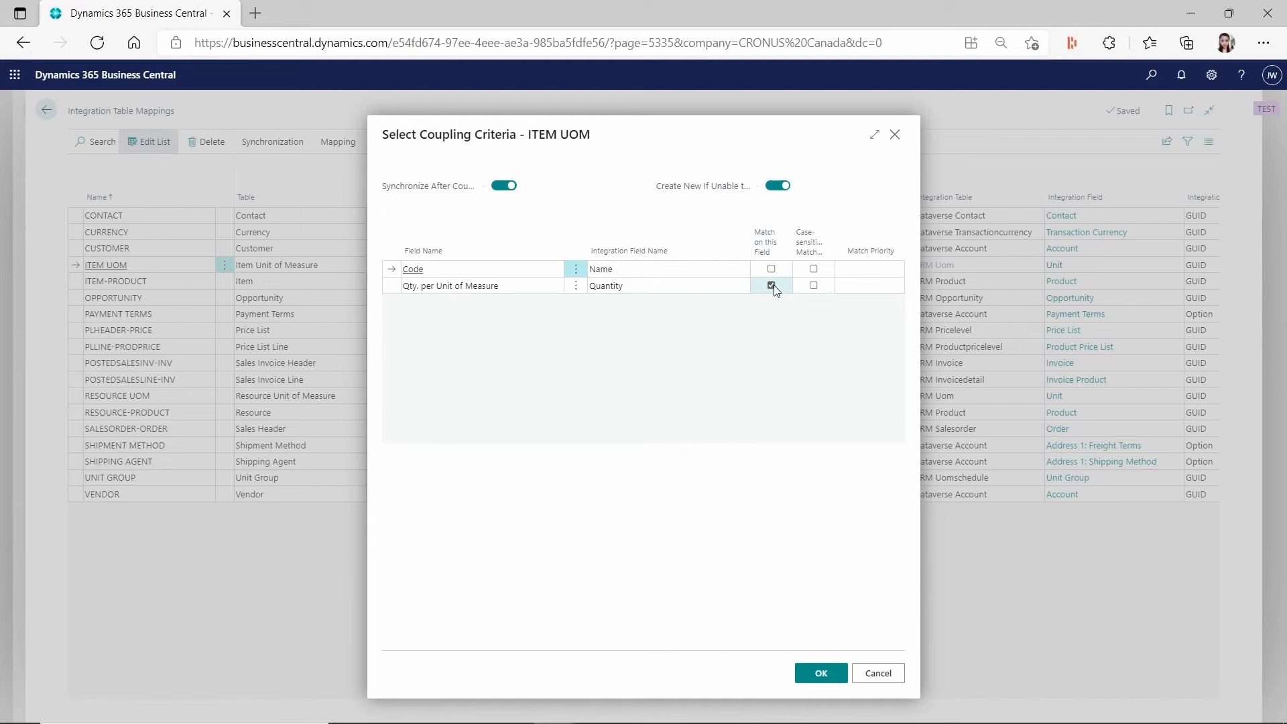
left_click(771, 285)
left_click(772, 269)
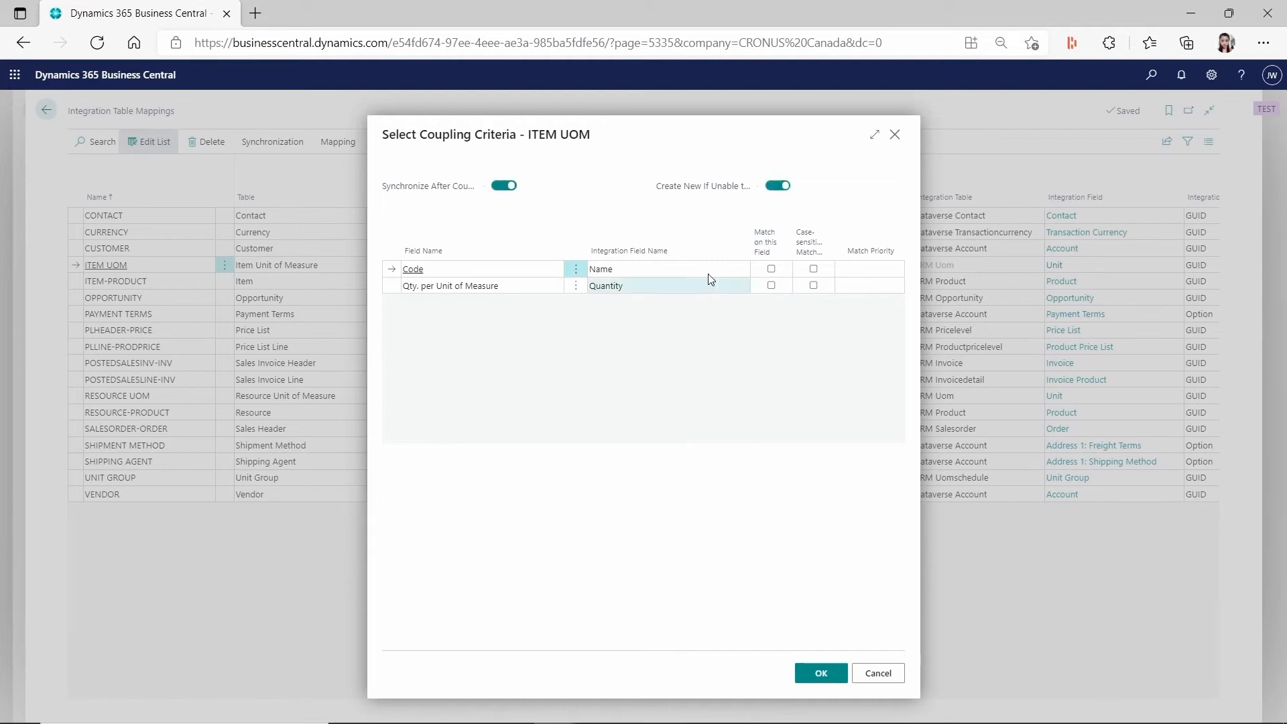
left_click(773, 286)
left_click(772, 286)
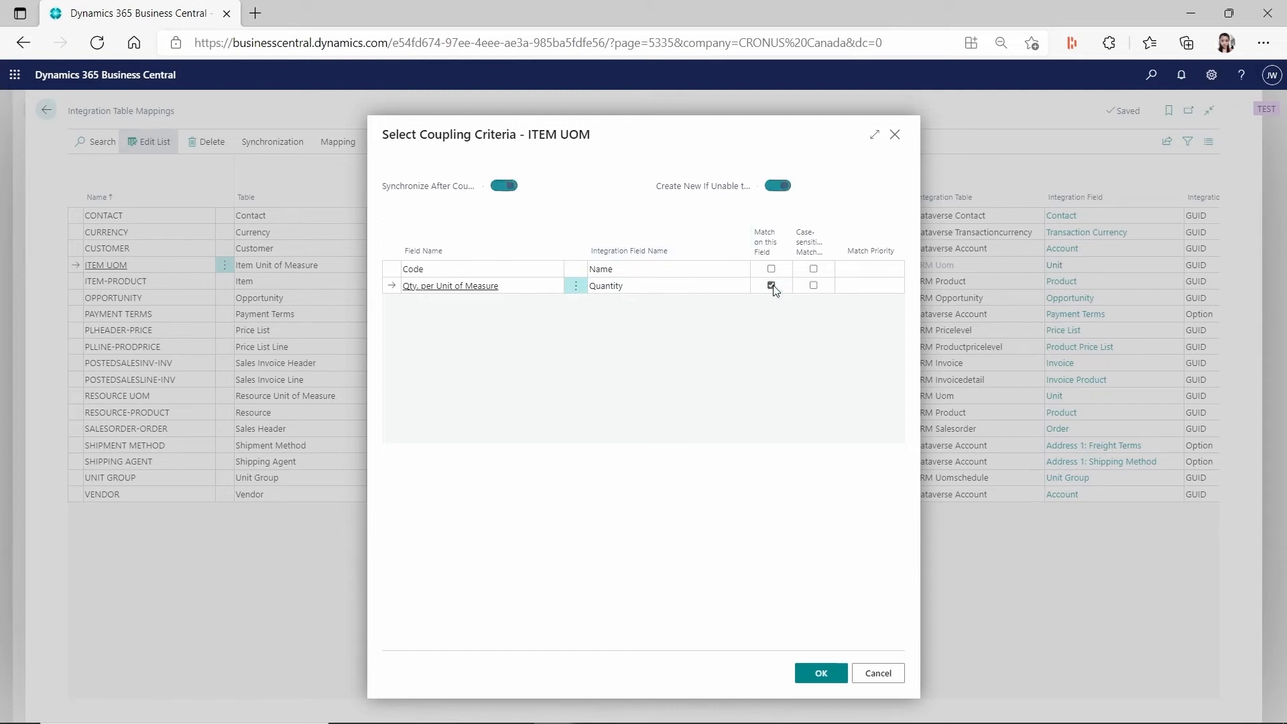
left_click(771, 270)
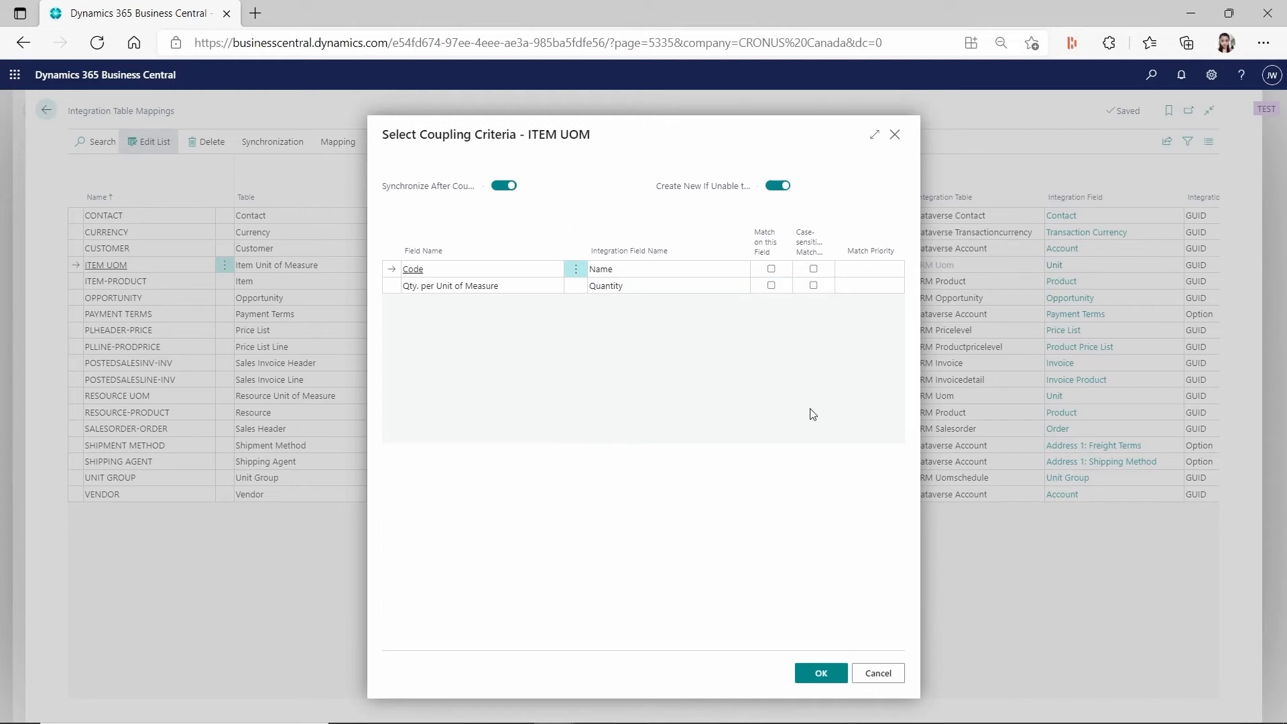
- Schedule the match-based coupling for ITEM UOM, then check the mapping's synchronization jobs and leave the list
left_click(820, 672)
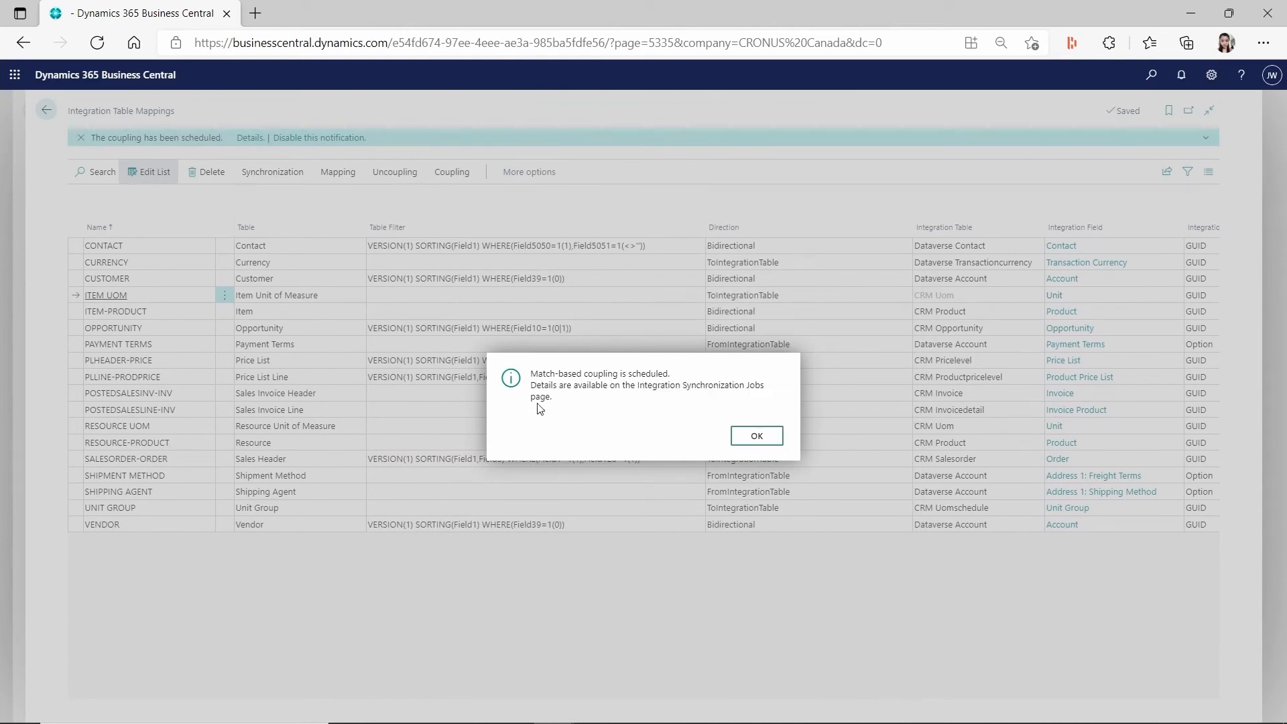
left_click(757, 437)
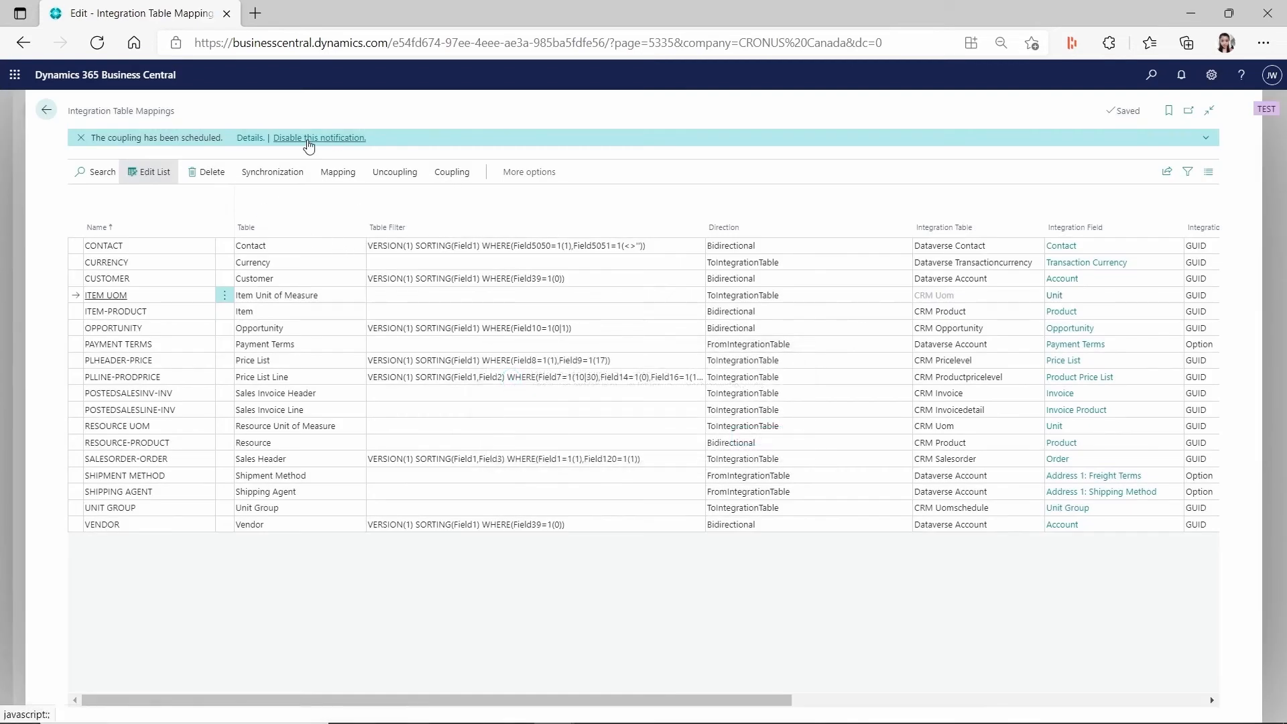
left_click(272, 172)
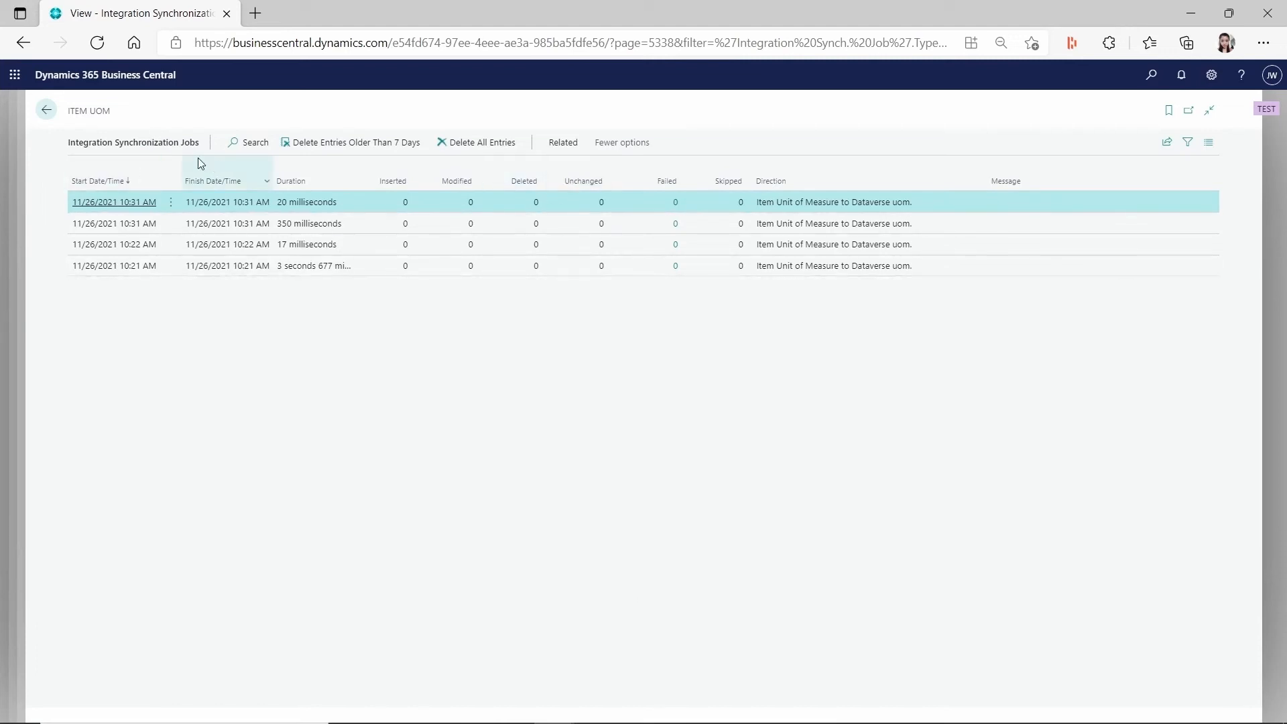
left_click(47, 110)
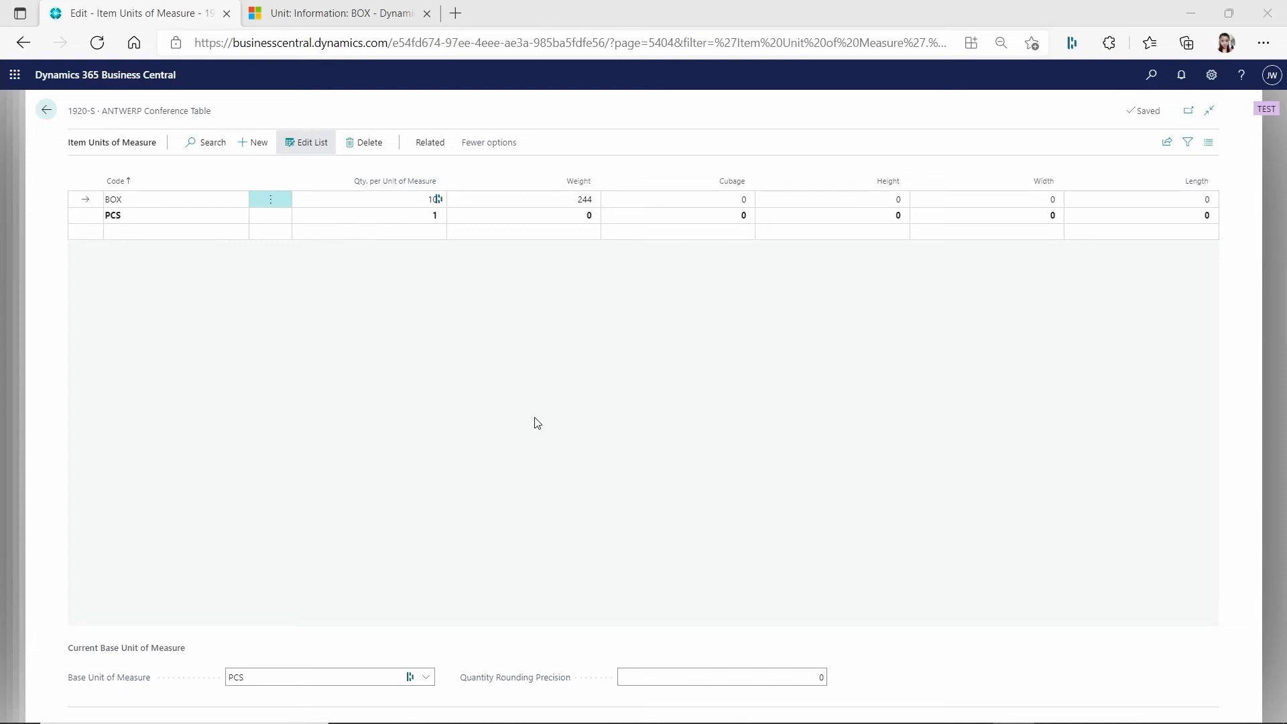
- Minimize the Item Units of Measure window and bring the Dynamics 365 window with the ITEM 1920-S UOM GR unit group onto the desktop
left_click(1191, 13)
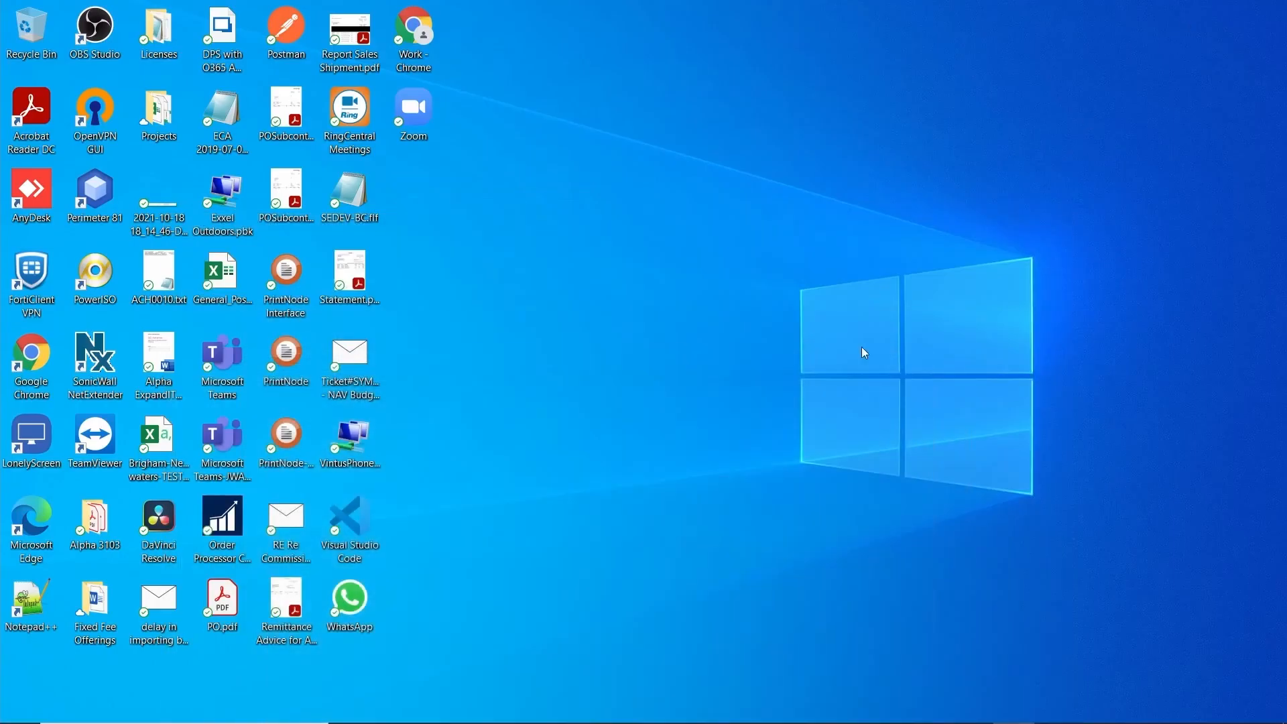
mouse_move(557, 708)
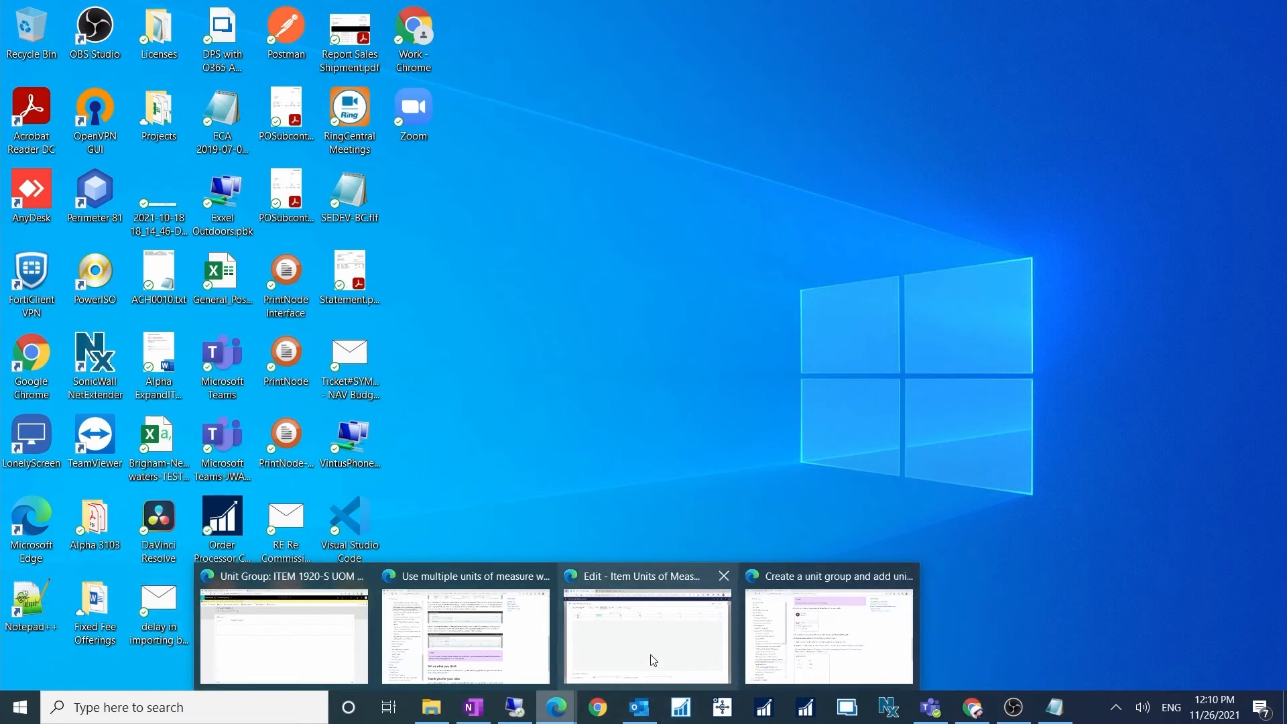
mouse_move(625, 660)
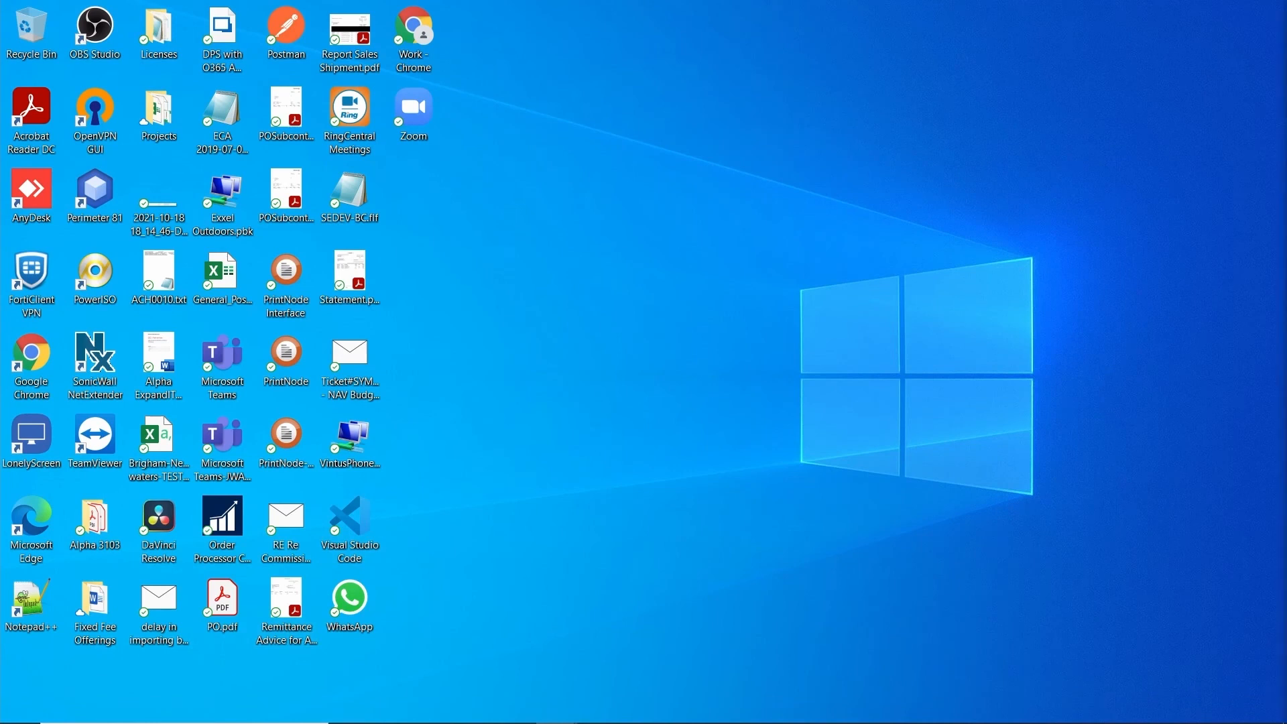
left_click_drag(1, 134, 553, 45)
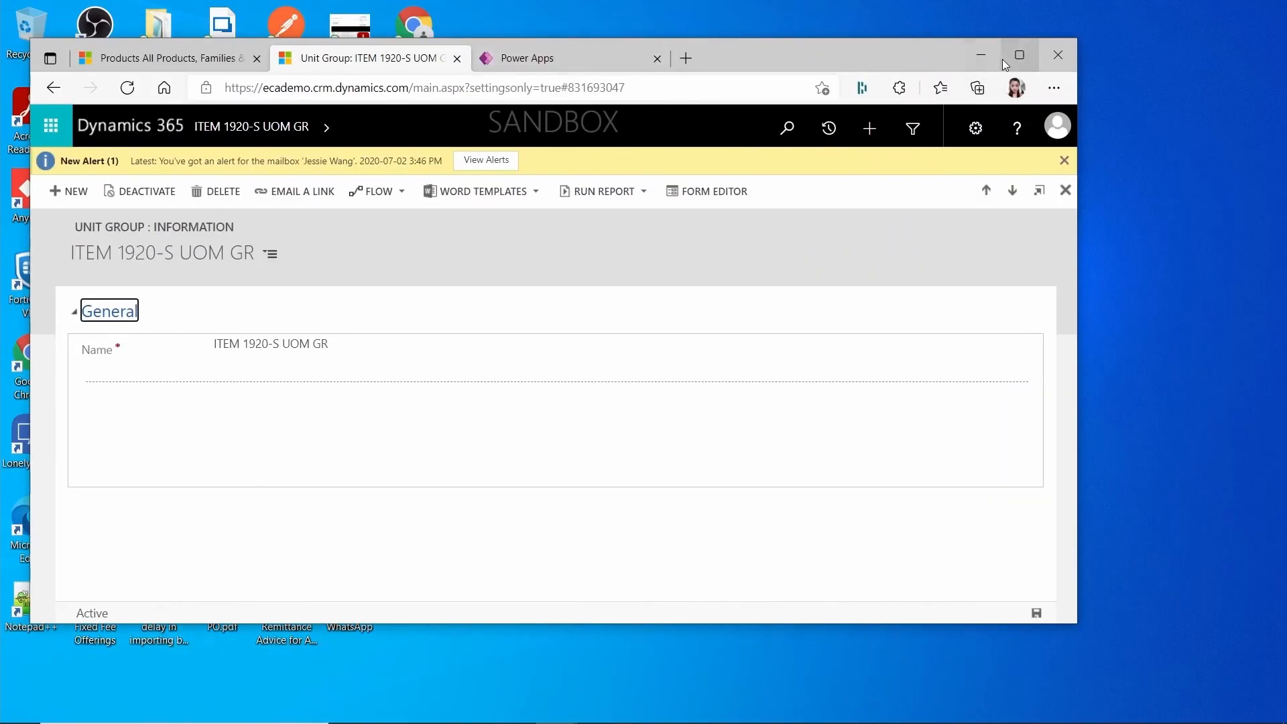
- Maximize the window, go back to the Active Unit Groups list, and compare it with the Sales Hub products page and its settings choices
left_click(1020, 54)
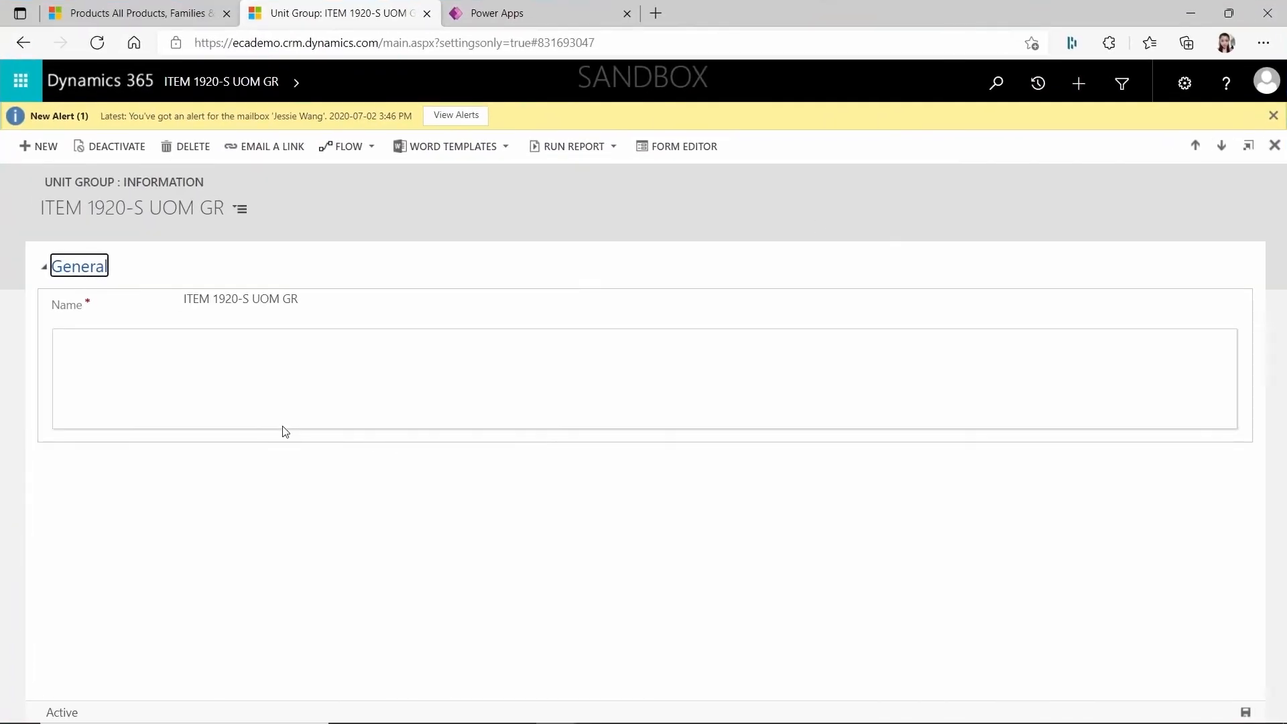
left_click(26, 41)
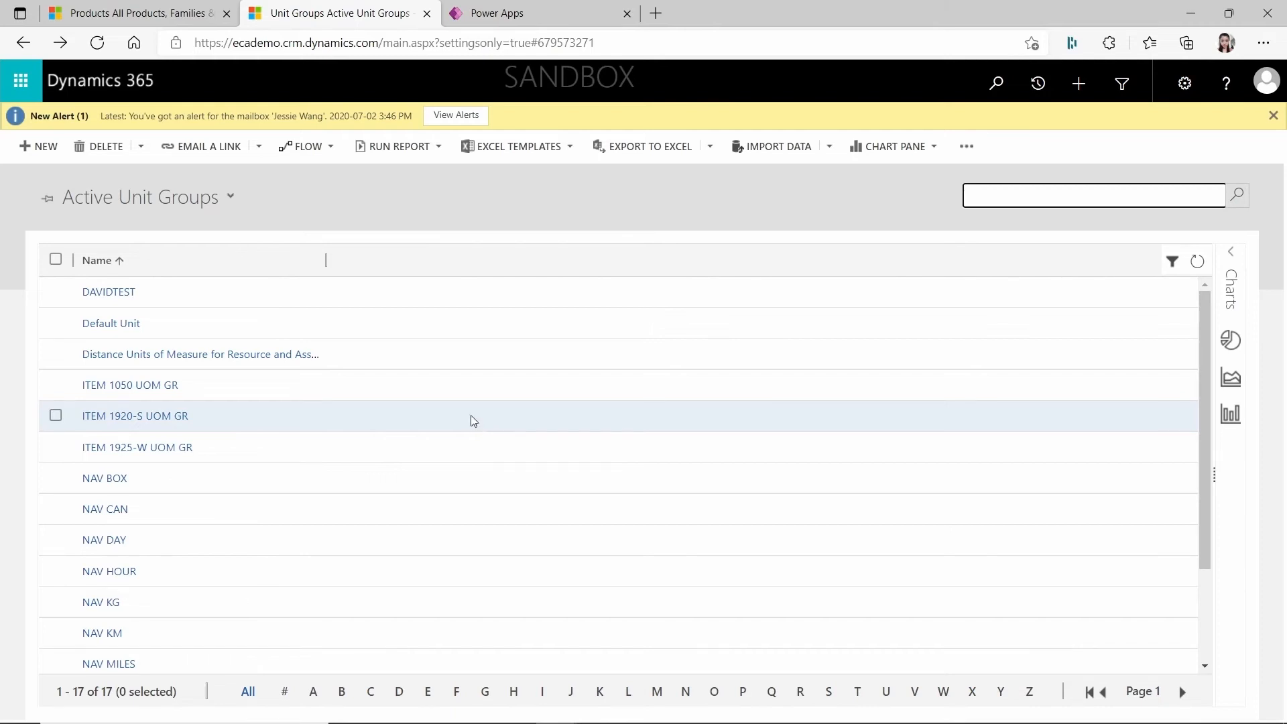
left_click(123, 14)
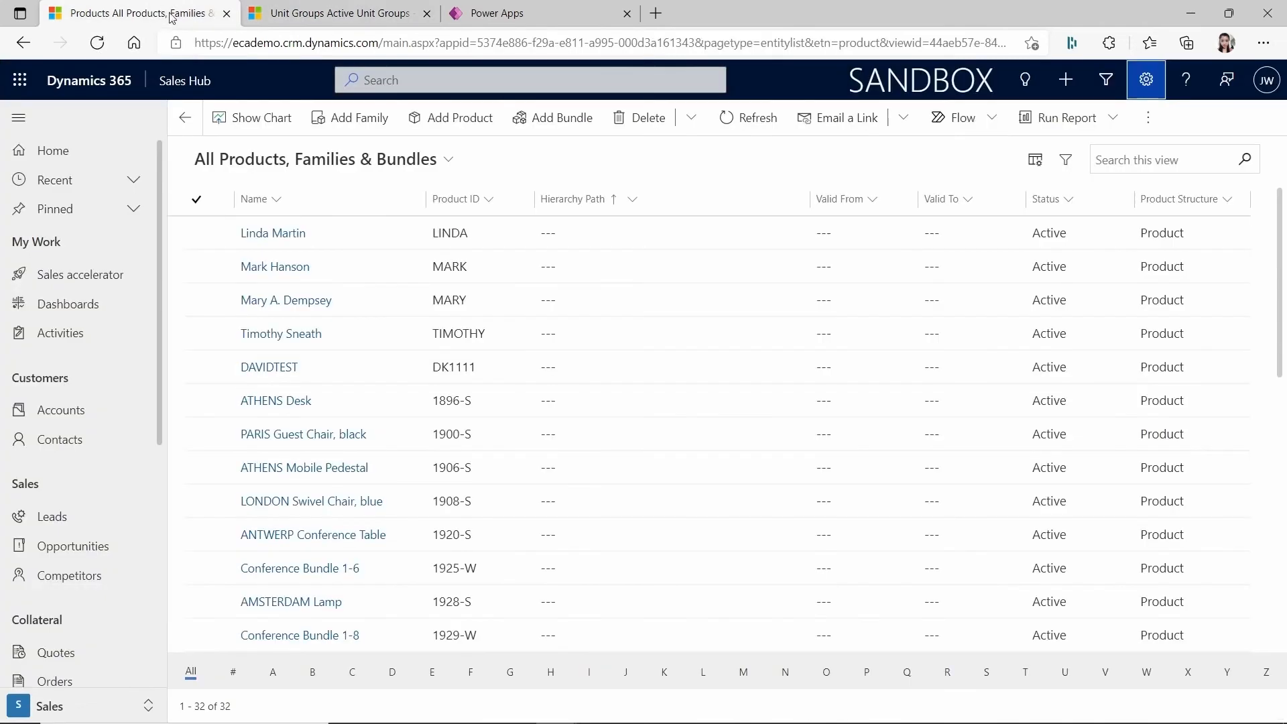
left_click(1146, 80)
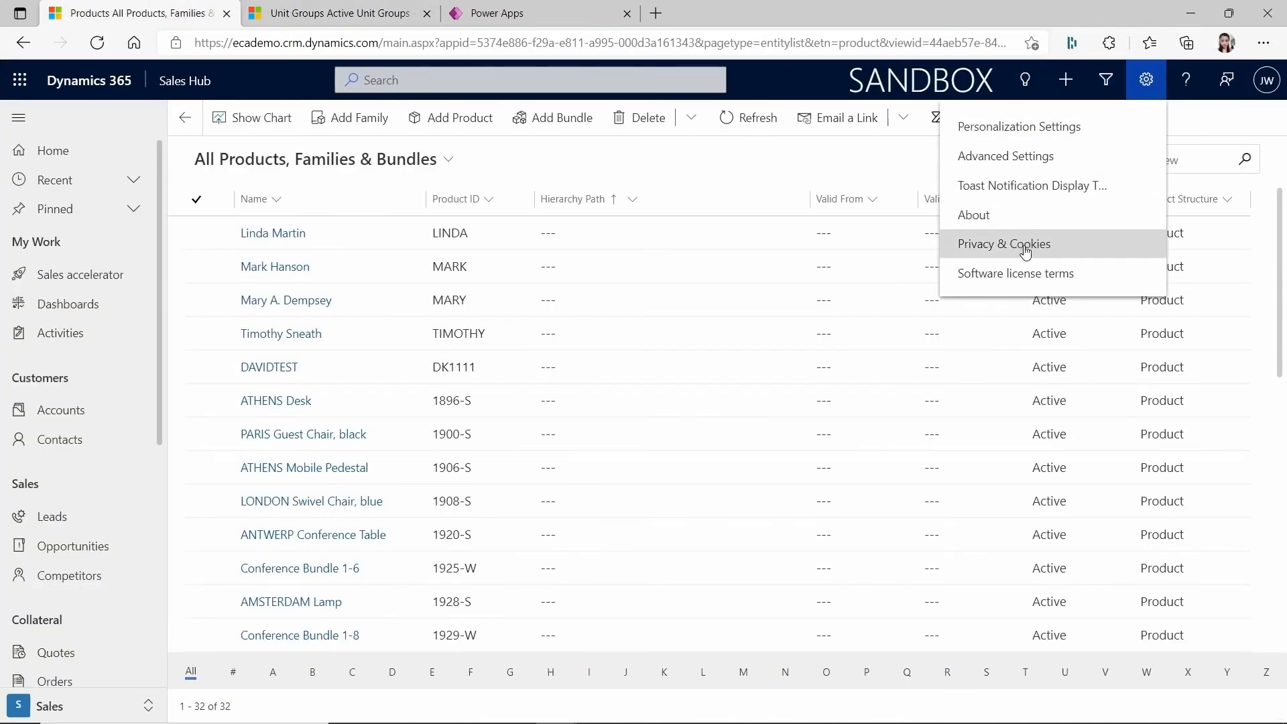
left_click(370, 9)
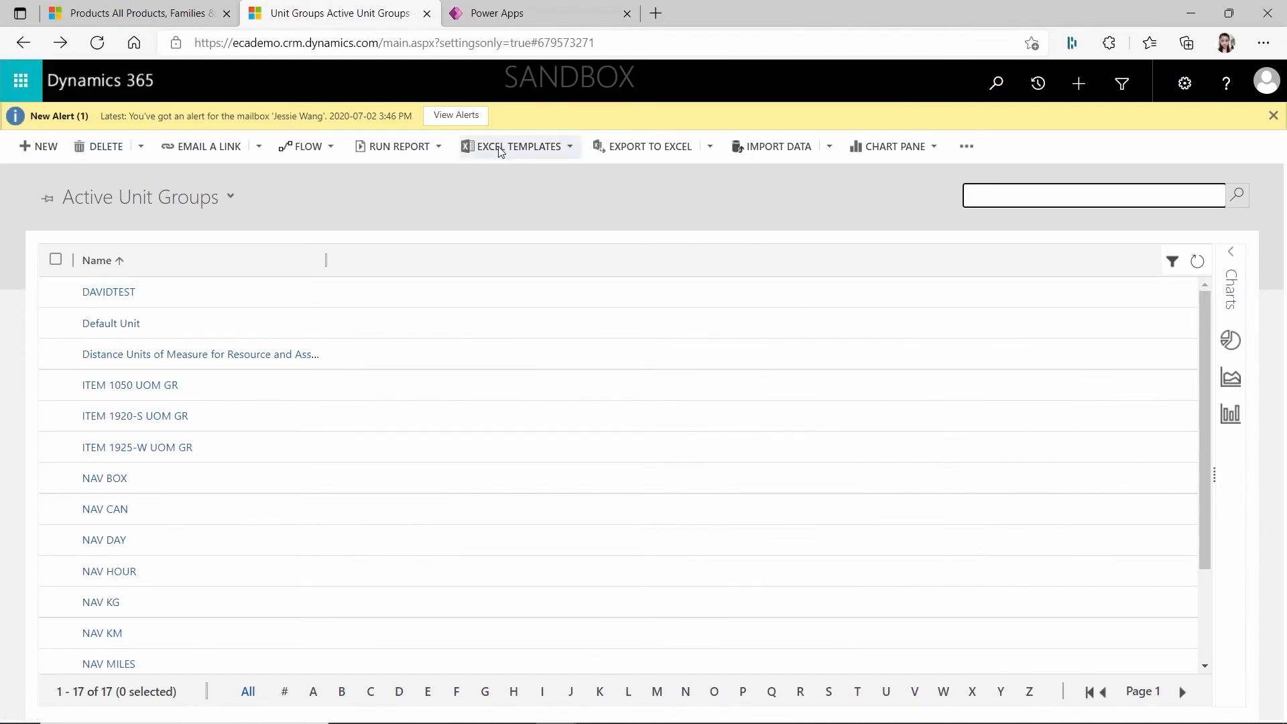
- Return to the Sales Hub products page and open Advanced Settings
left_click(151, 9)
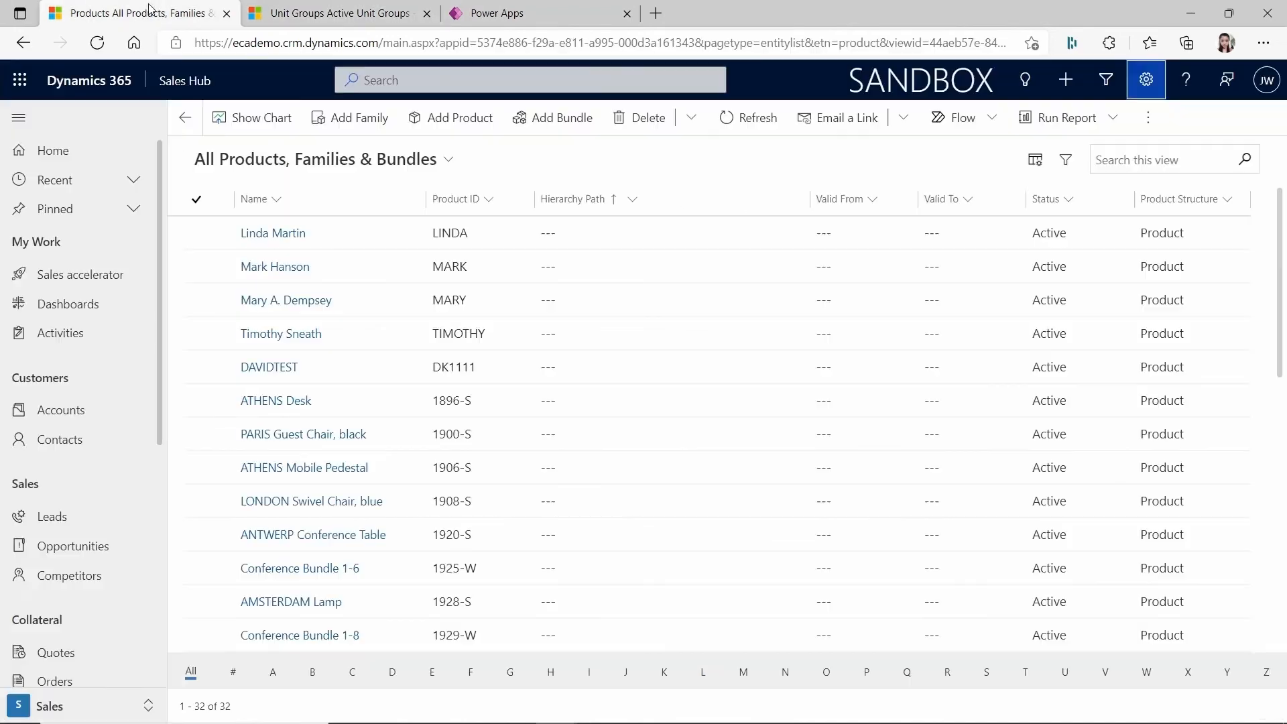
left_click(1146, 79)
left_click(1028, 163)
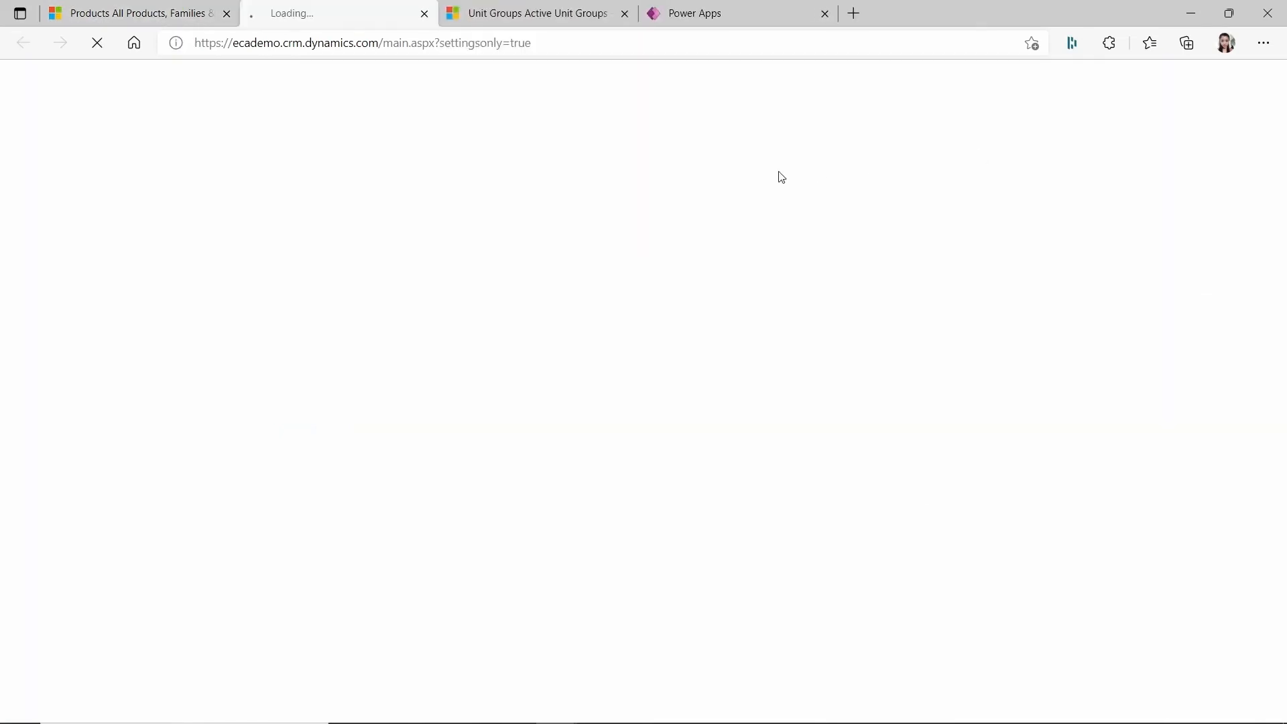
- Look through the Sales Hub site map, then open Unit Groups in the Product Catalog of the advanced settings
left_click(123, 12)
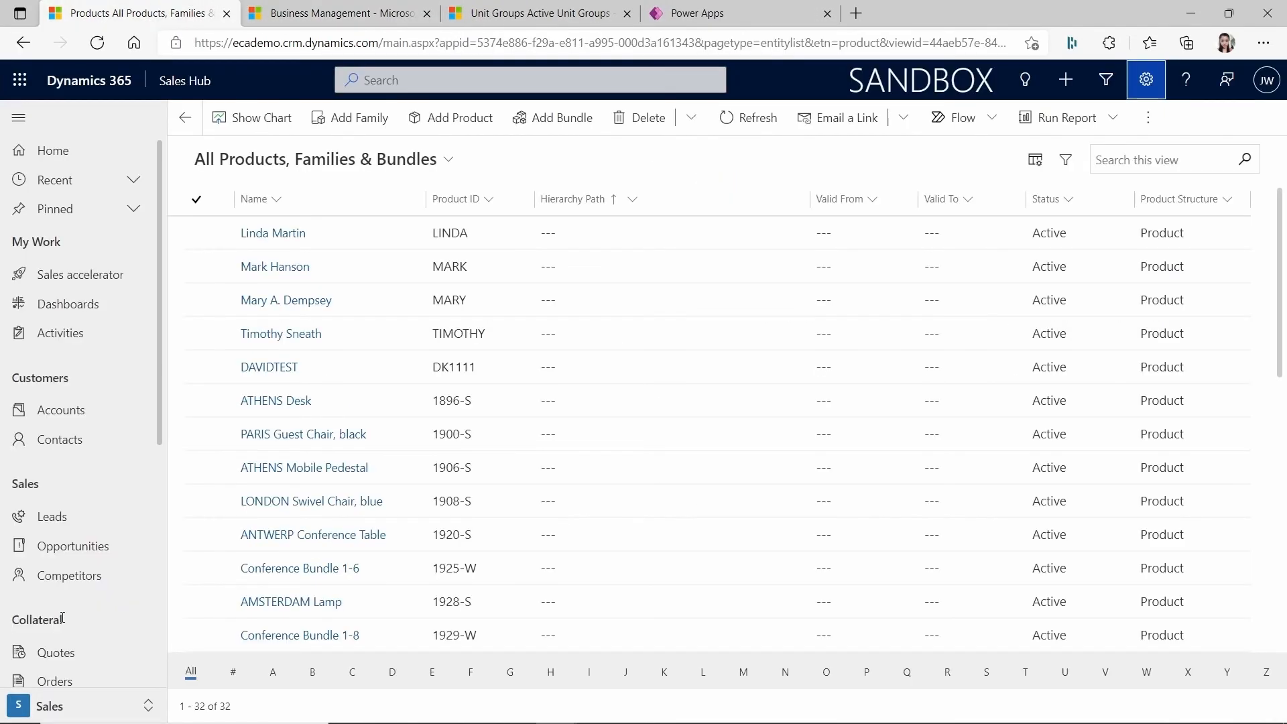
scroll(63, 618, "down", 6)
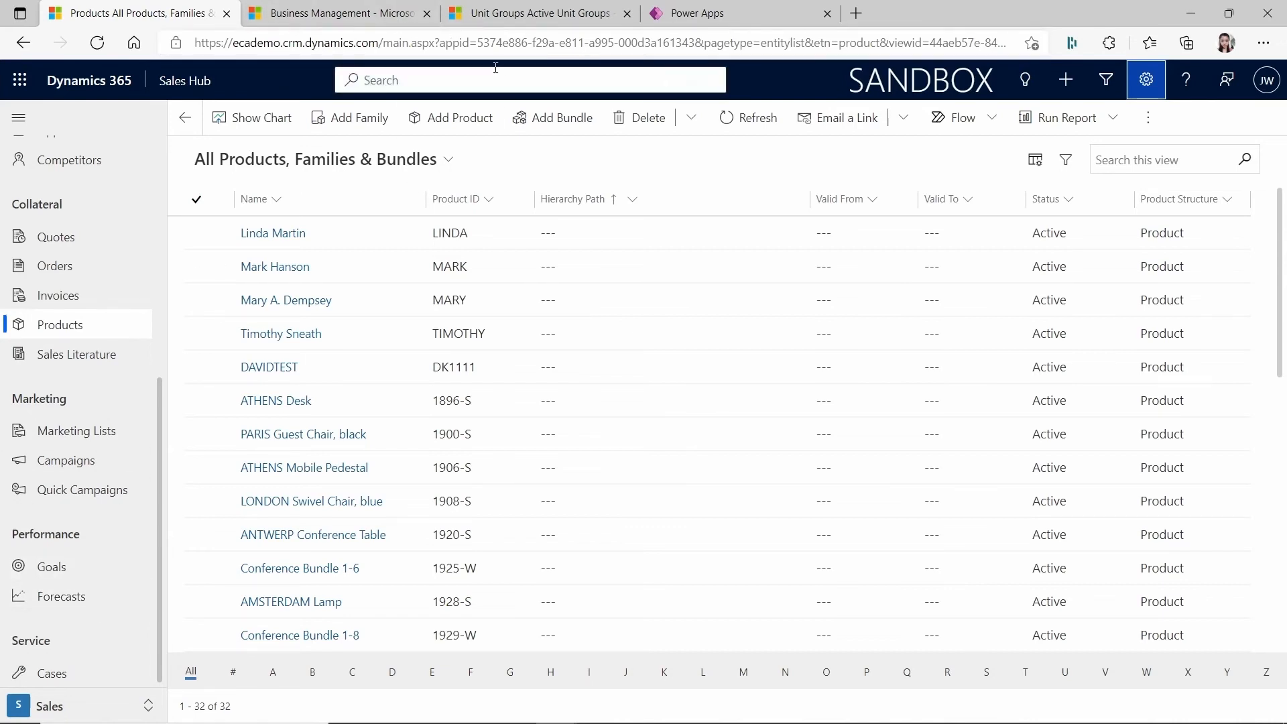
left_click(341, 14)
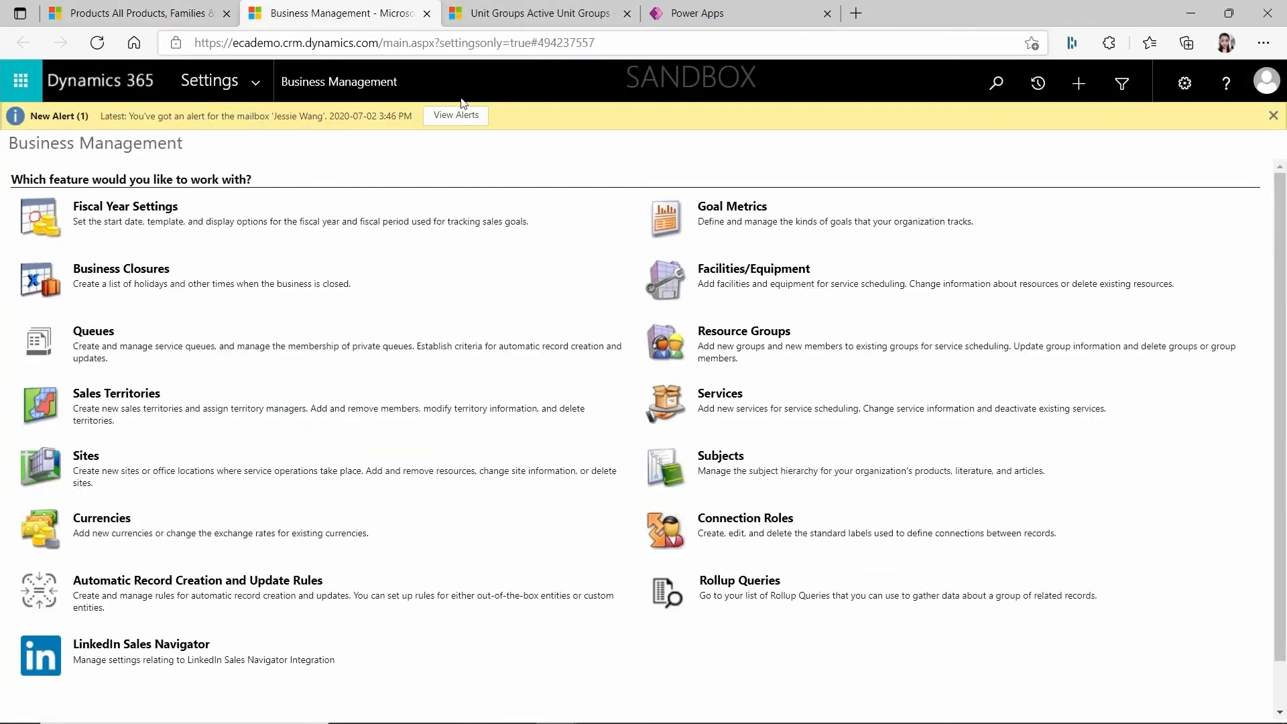
left_click(258, 88)
left_click(257, 87)
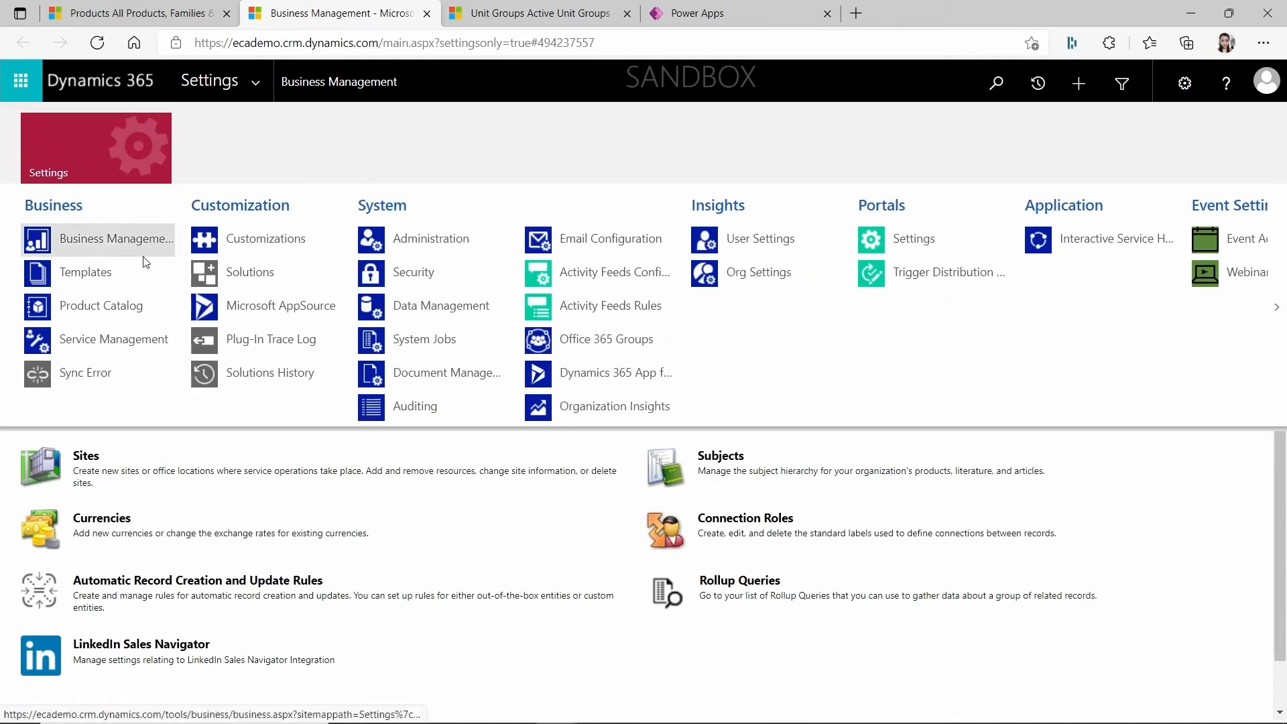
left_click(110, 304)
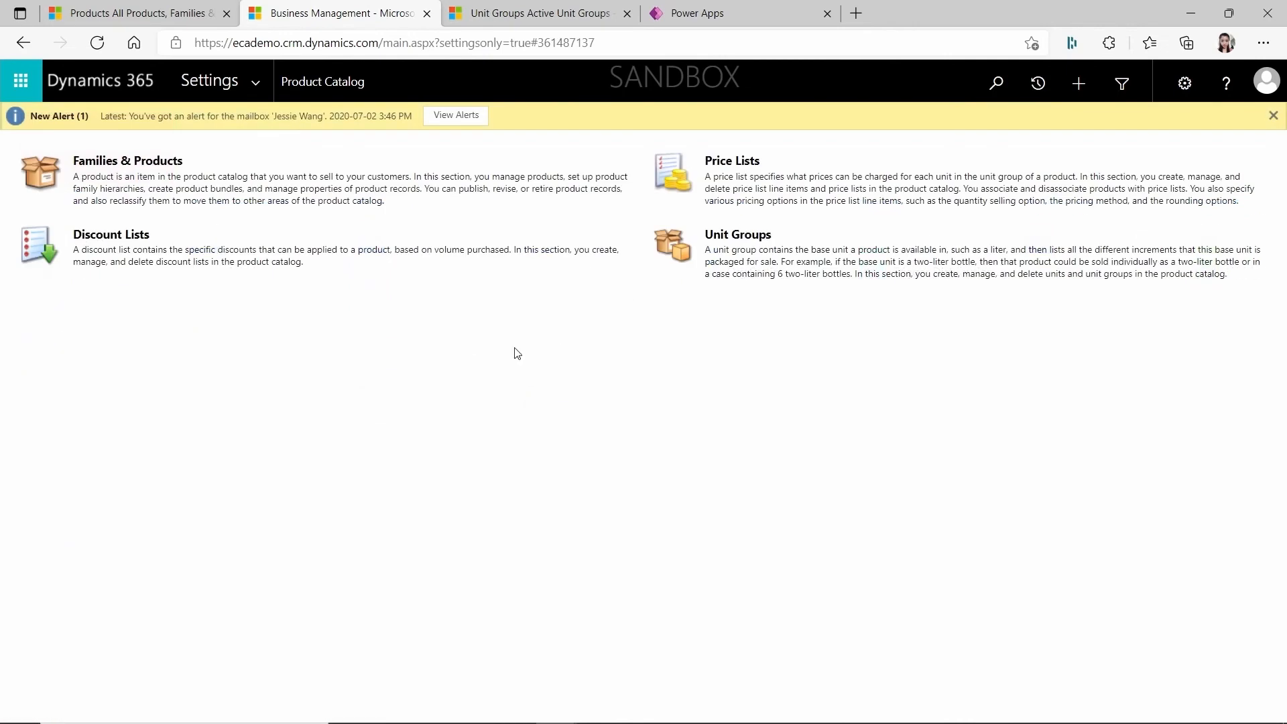
left_click(758, 242)
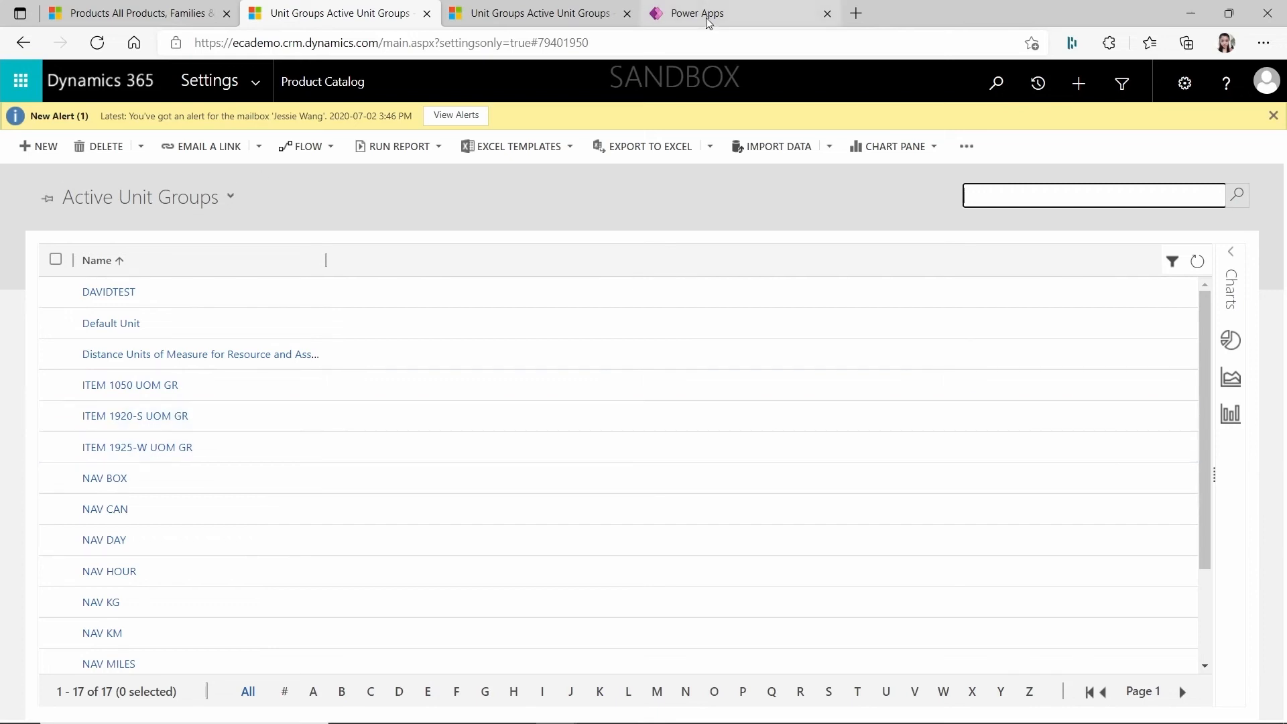
- Switch to the Business Central window showing the Item Units of Measure for 1920-S
key("super")
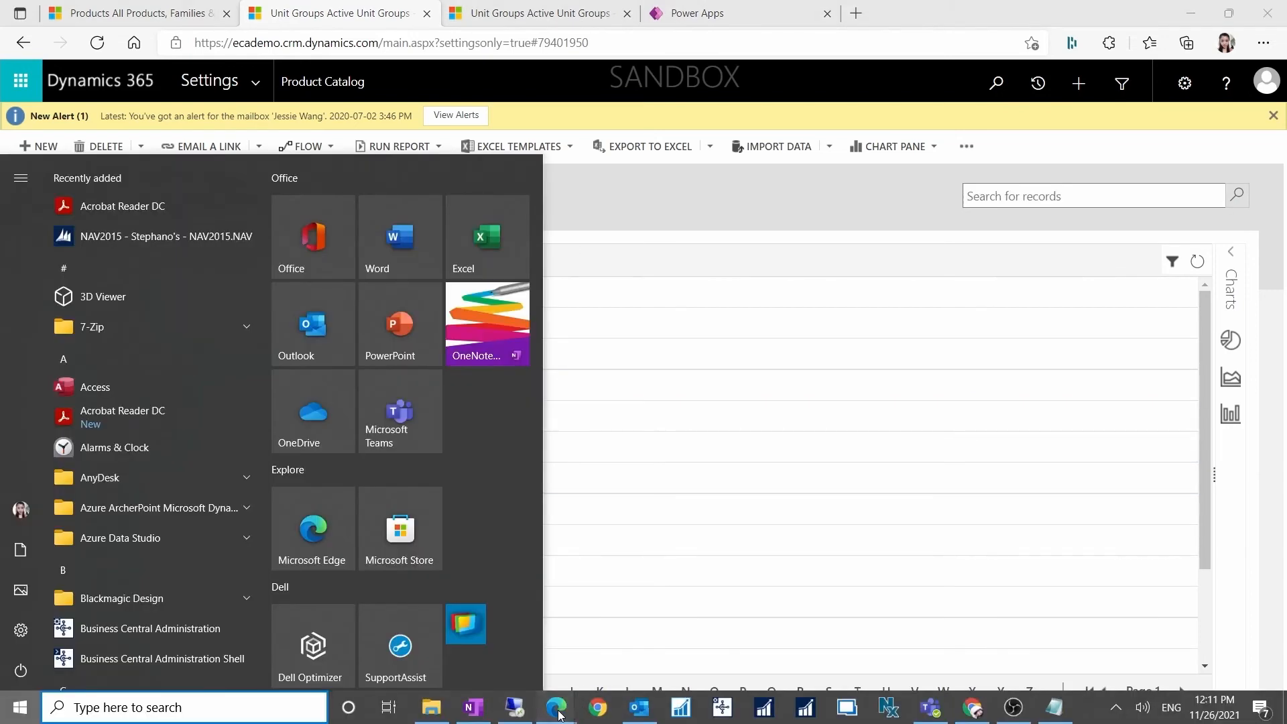
mouse_move(558, 710)
left_click(324, 655)
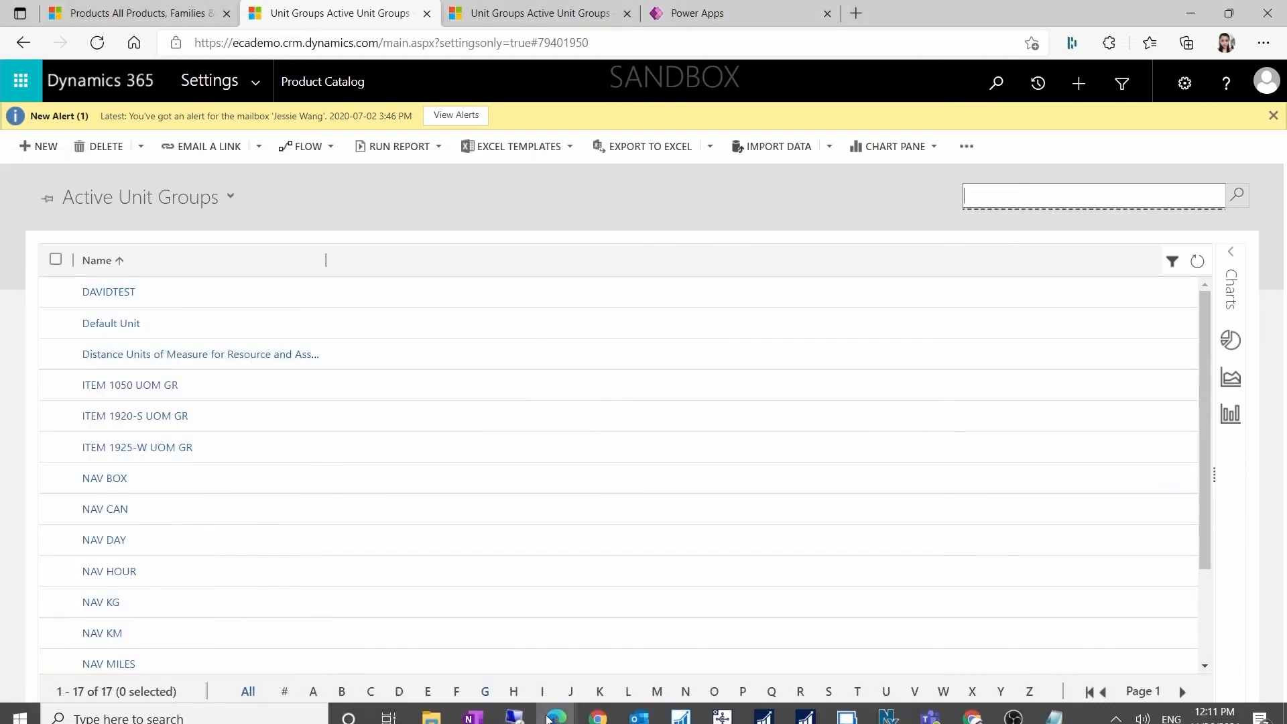
key("super")
mouse_move(565, 713)
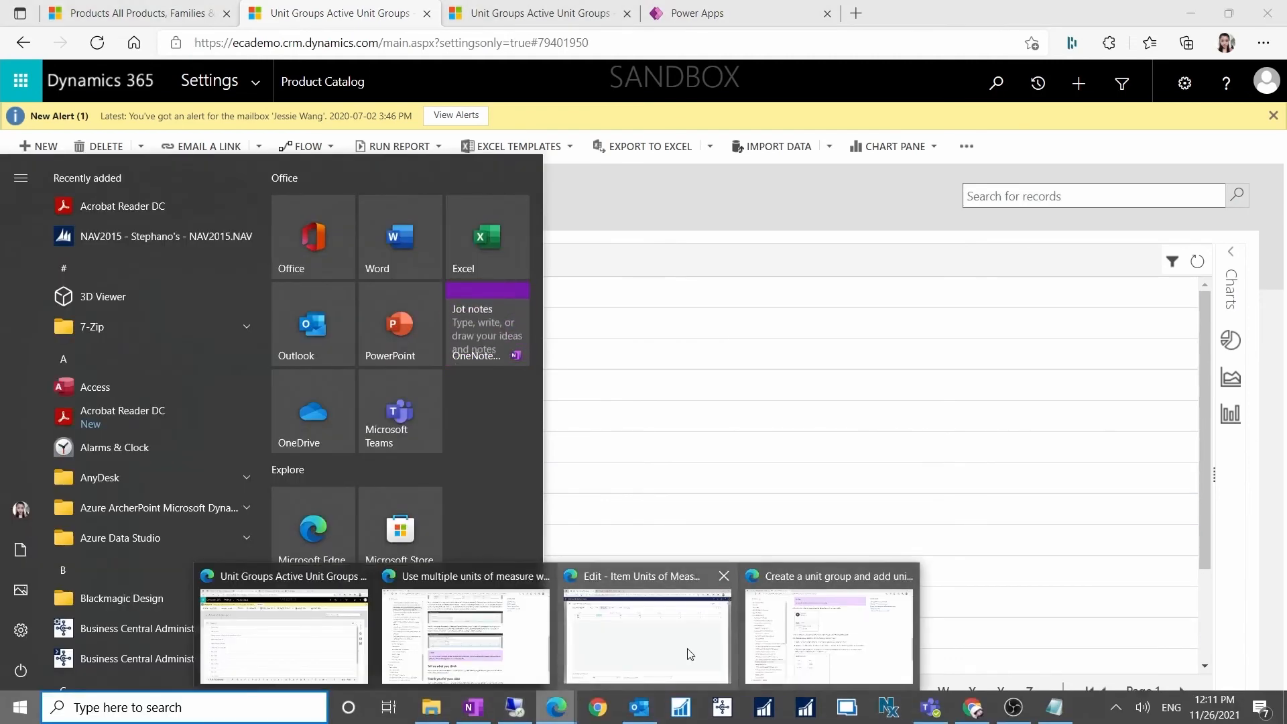
left_click(647, 640)
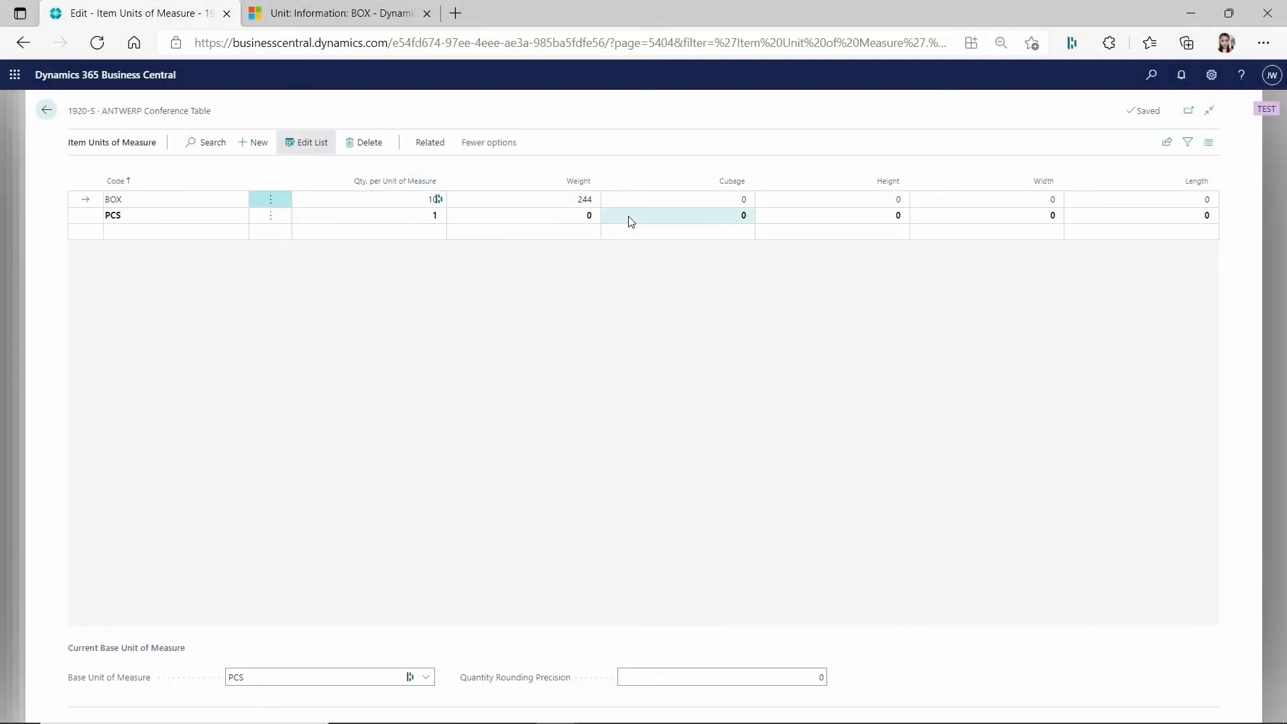
- Review the item description and the BOX unit's code and Qty. per Unit of Measure for ANTWERP Conference Table
left_click(151, 201)
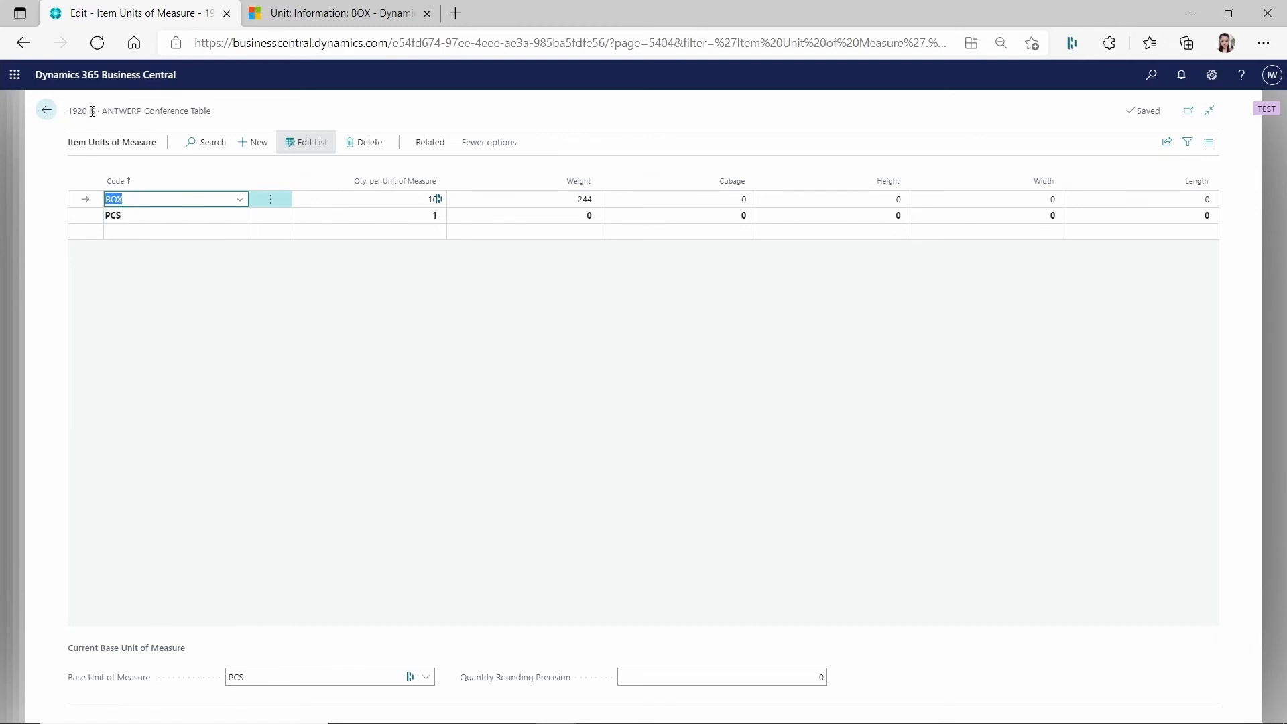
left_click_drag(103, 110, 209, 110)
left_click(216, 132)
left_click(412, 201)
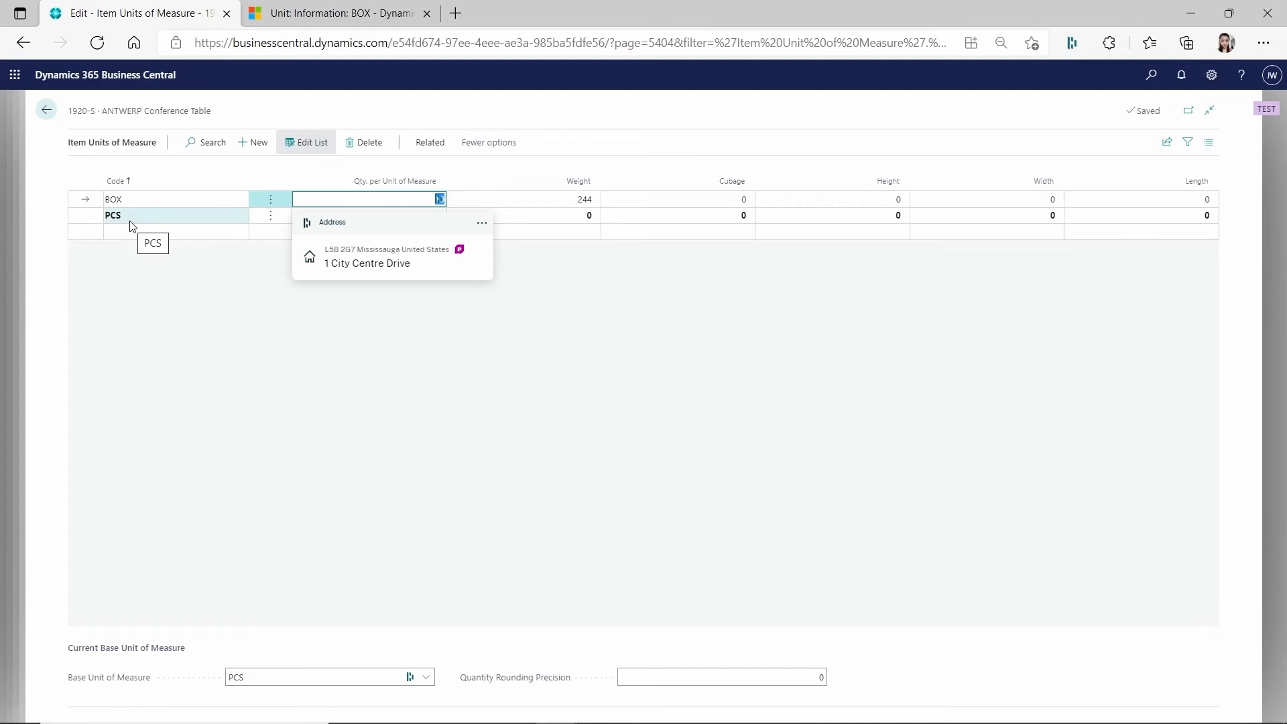
left_click(723, 403)
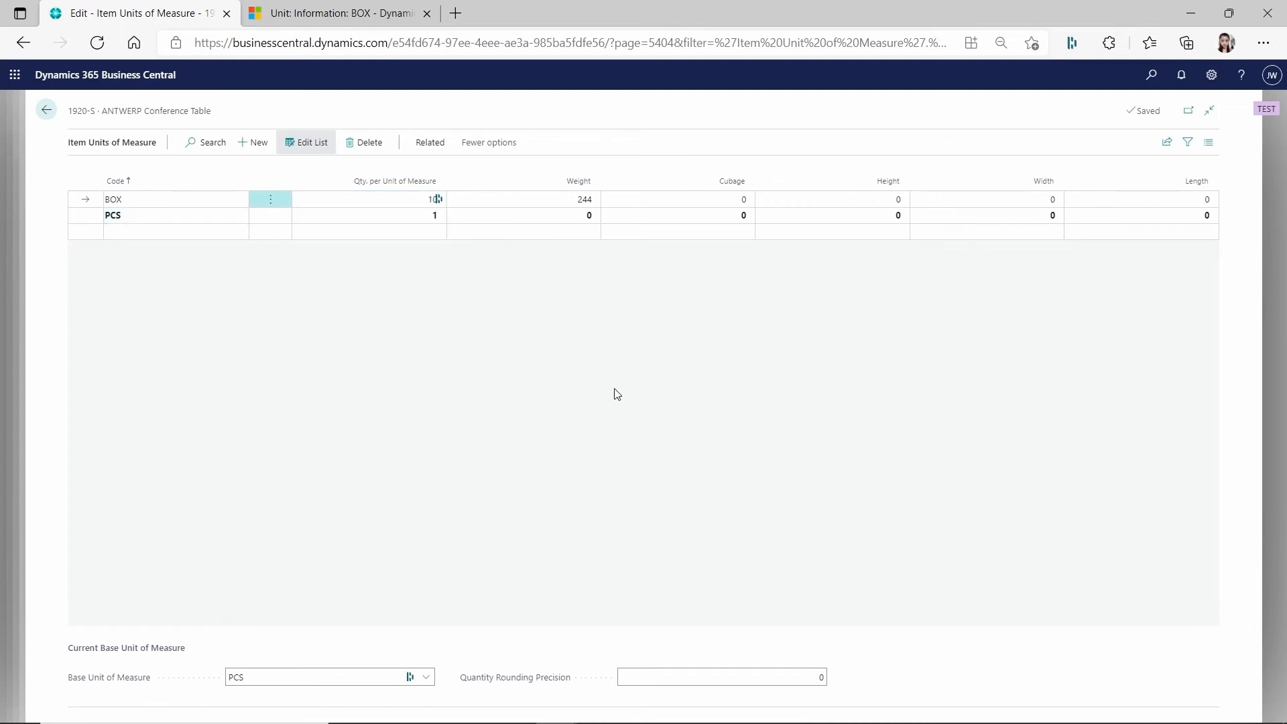
- Set up the coupling of the BOX unit to the Dataverse unit BOX with Synchronize After Coupling at No, and accept it
left_click(194, 200)
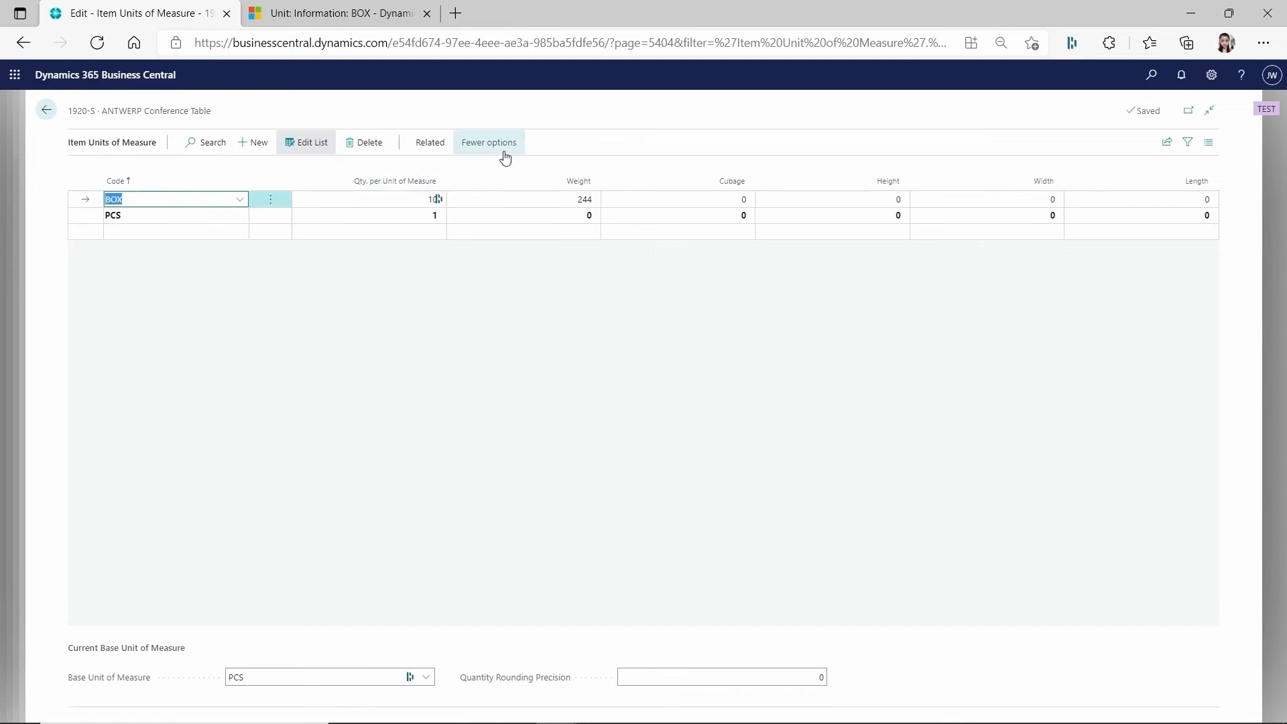
left_click(434, 144)
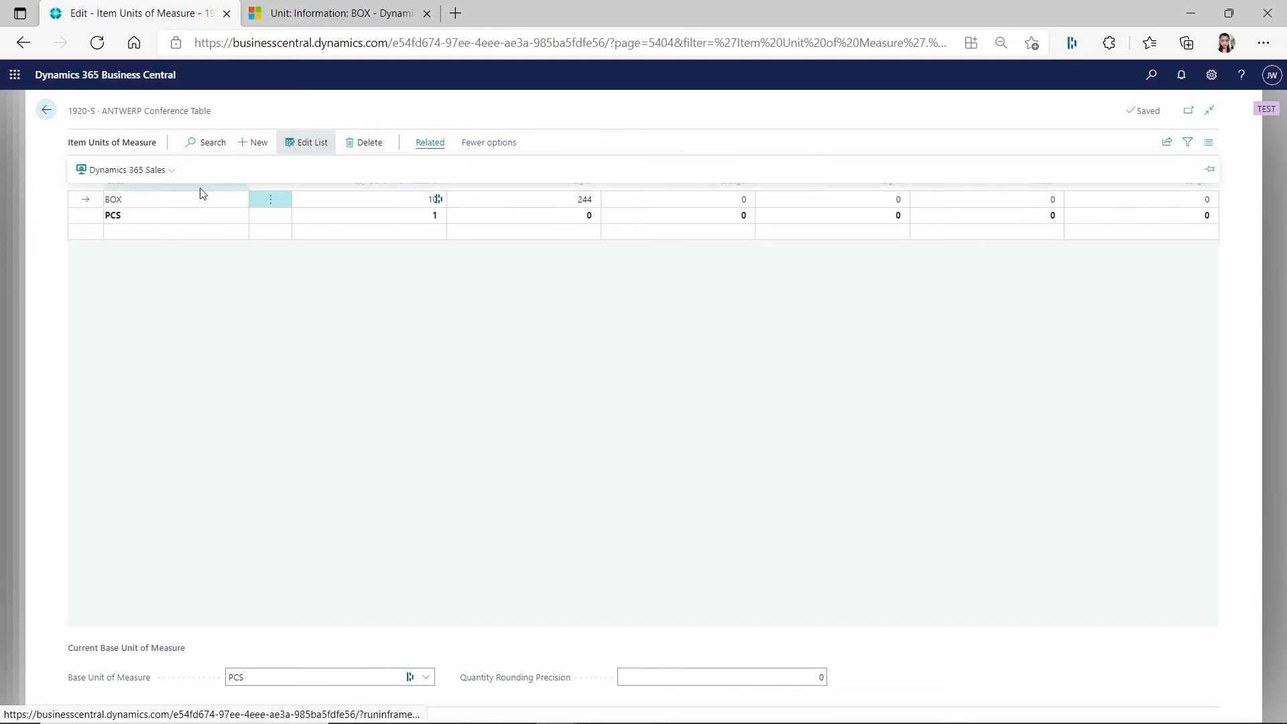
left_click(161, 173)
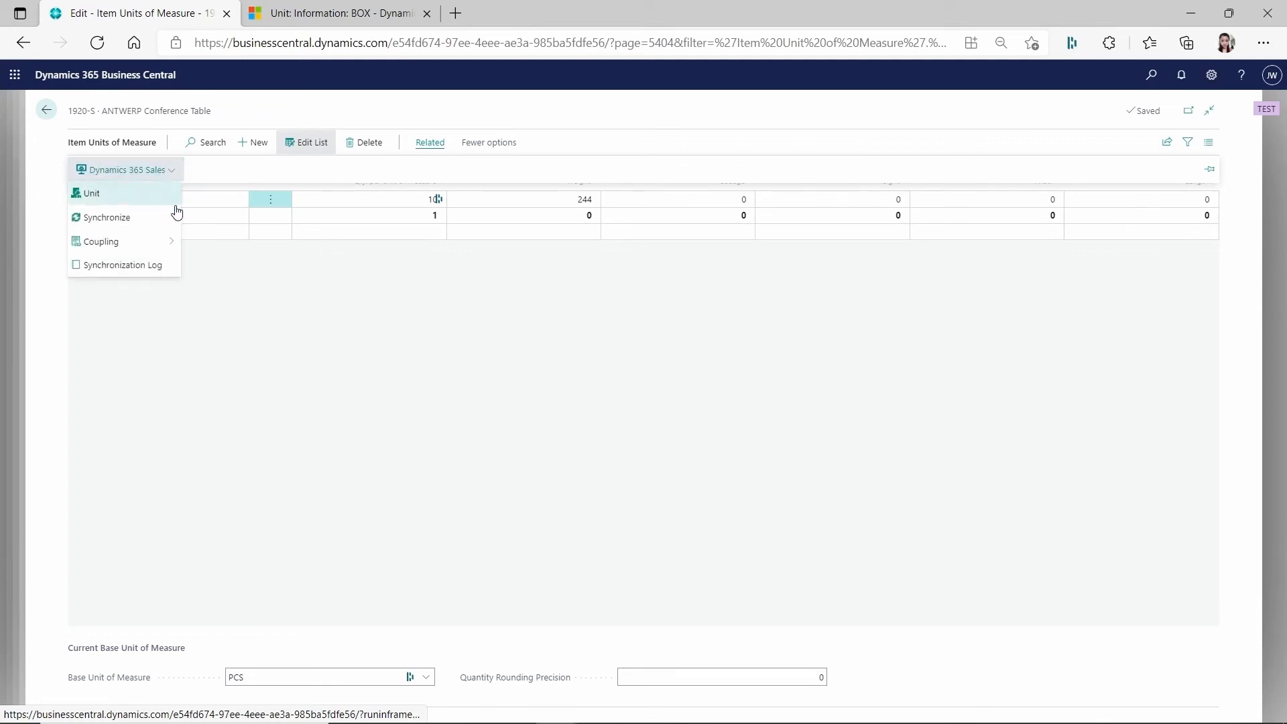
mouse_move(164, 245)
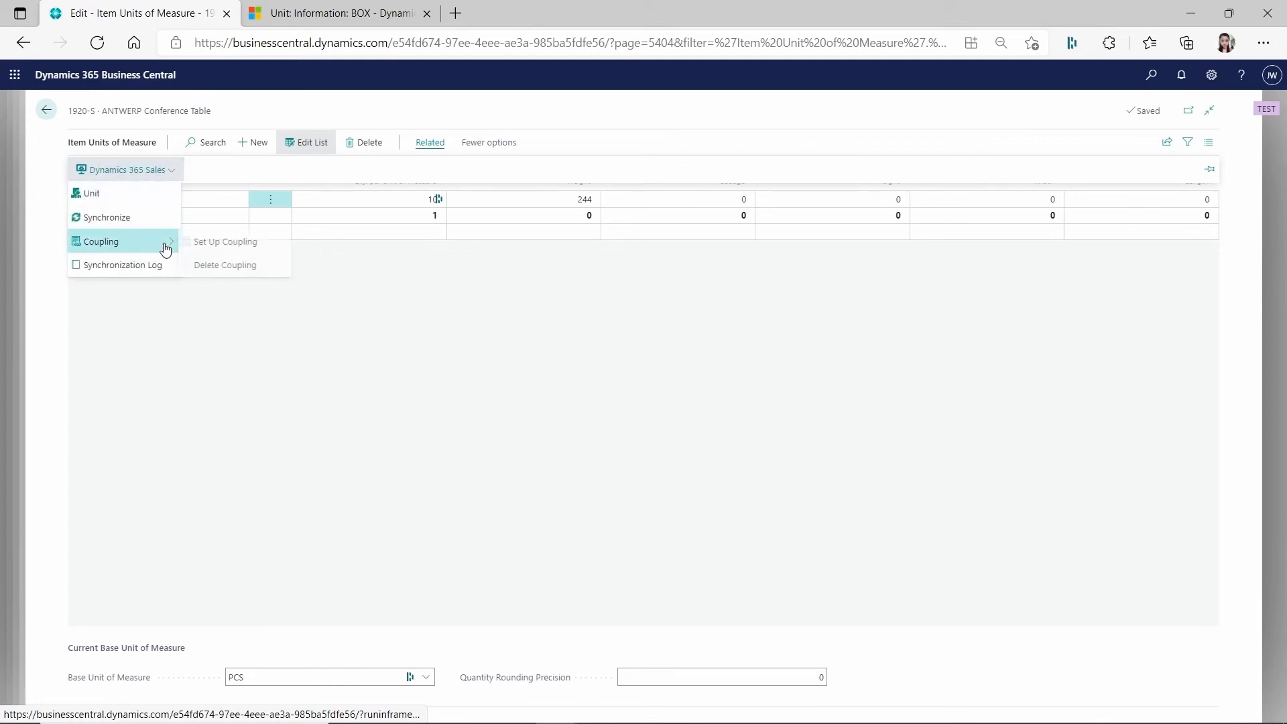
left_click(244, 246)
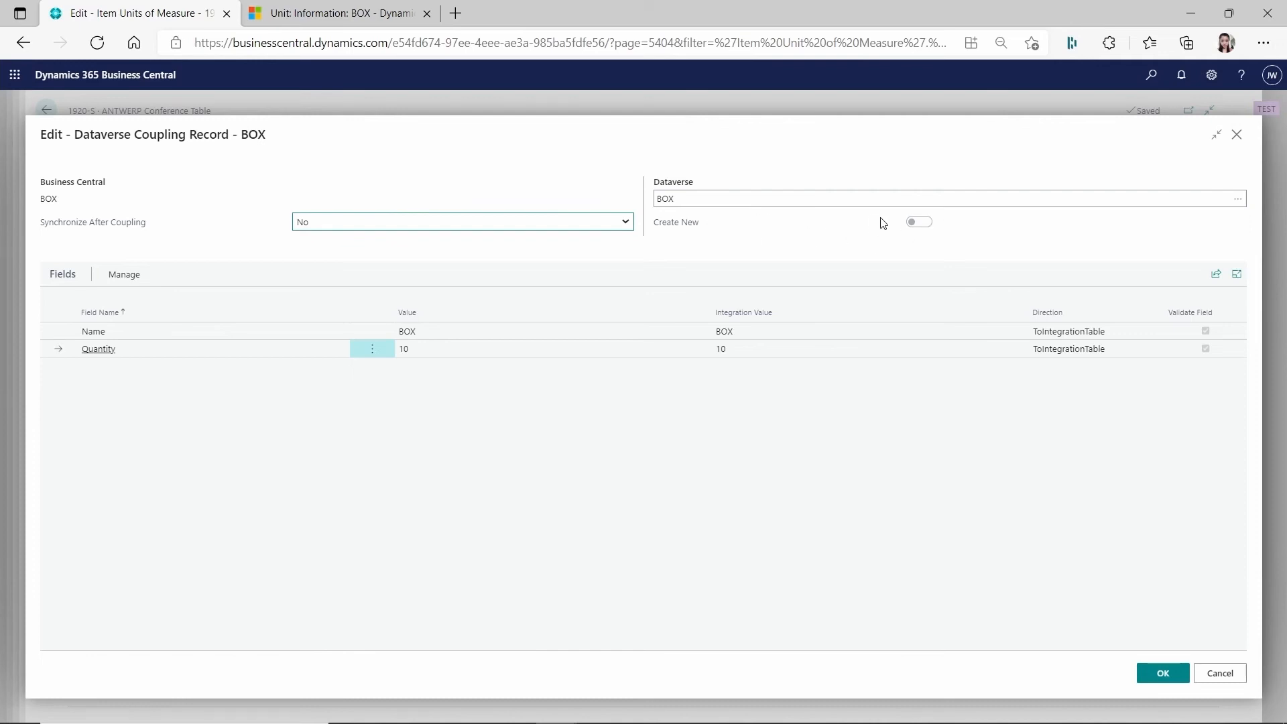
left_click(1167, 674)
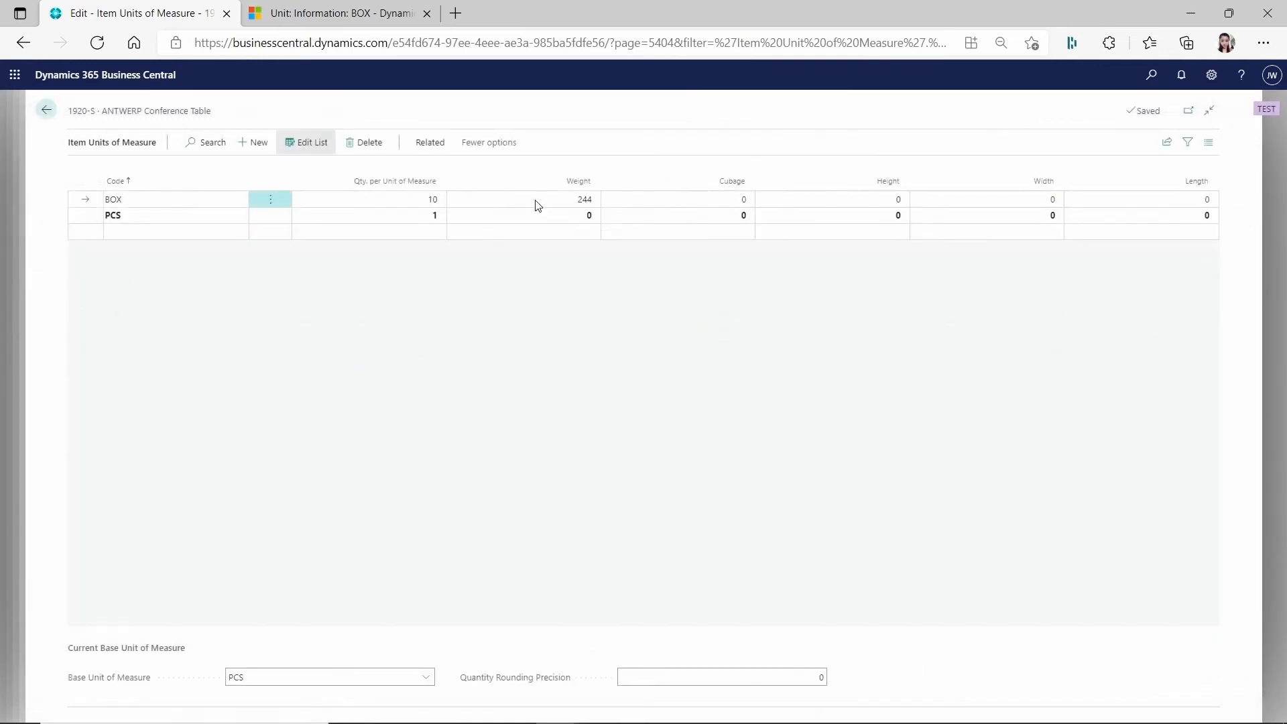
- Open the Dynamics 365 Sales unit coupled to BOX and check its unit schedule, quantity and base unit
left_click(168, 199)
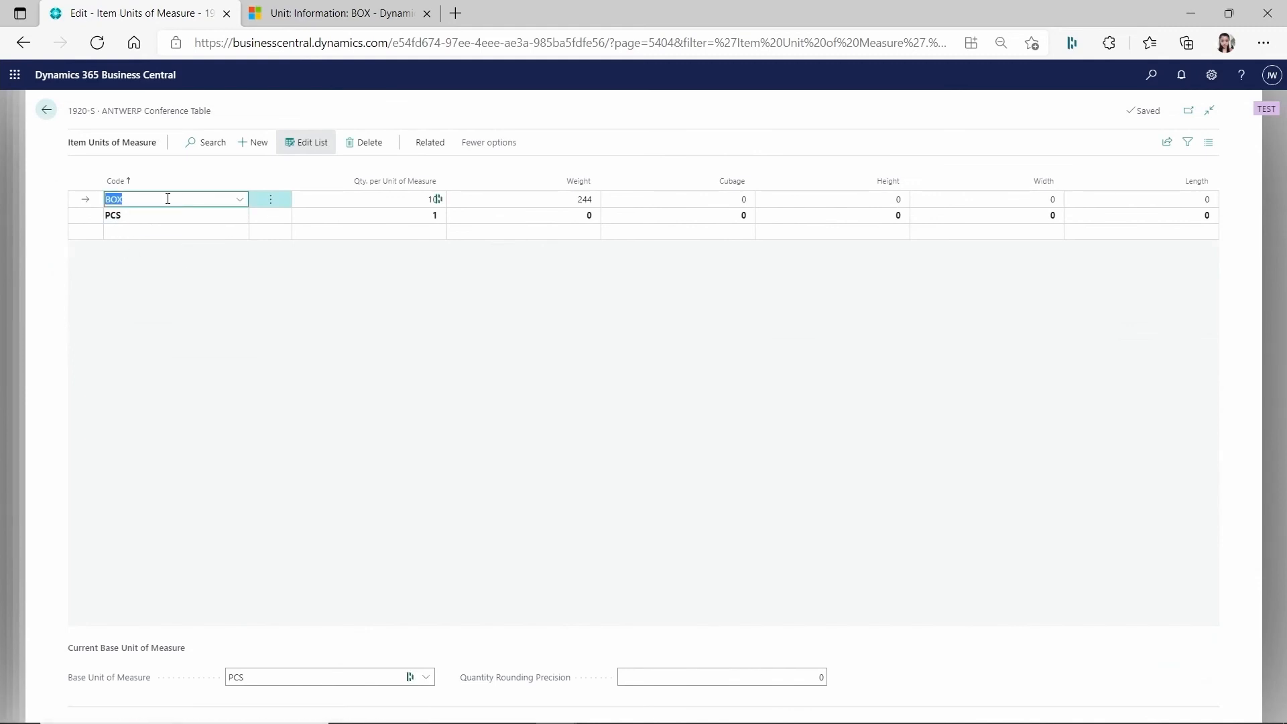
left_click(430, 142)
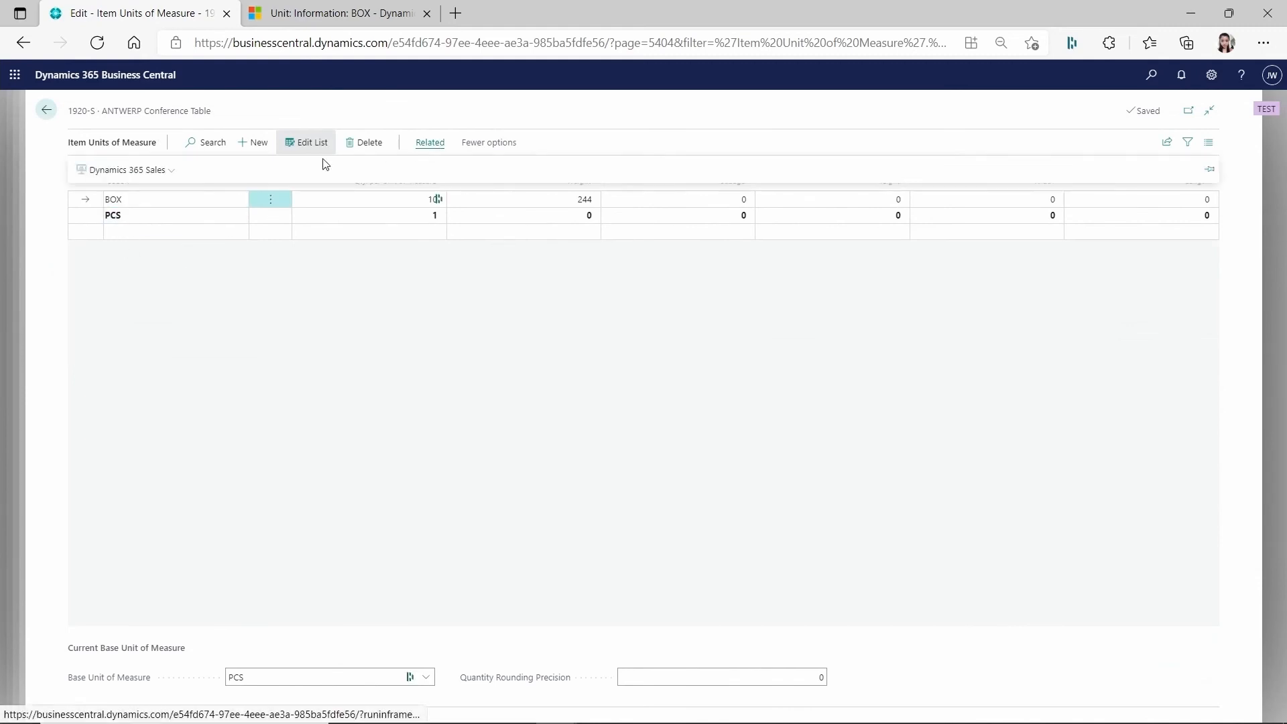
left_click(169, 173)
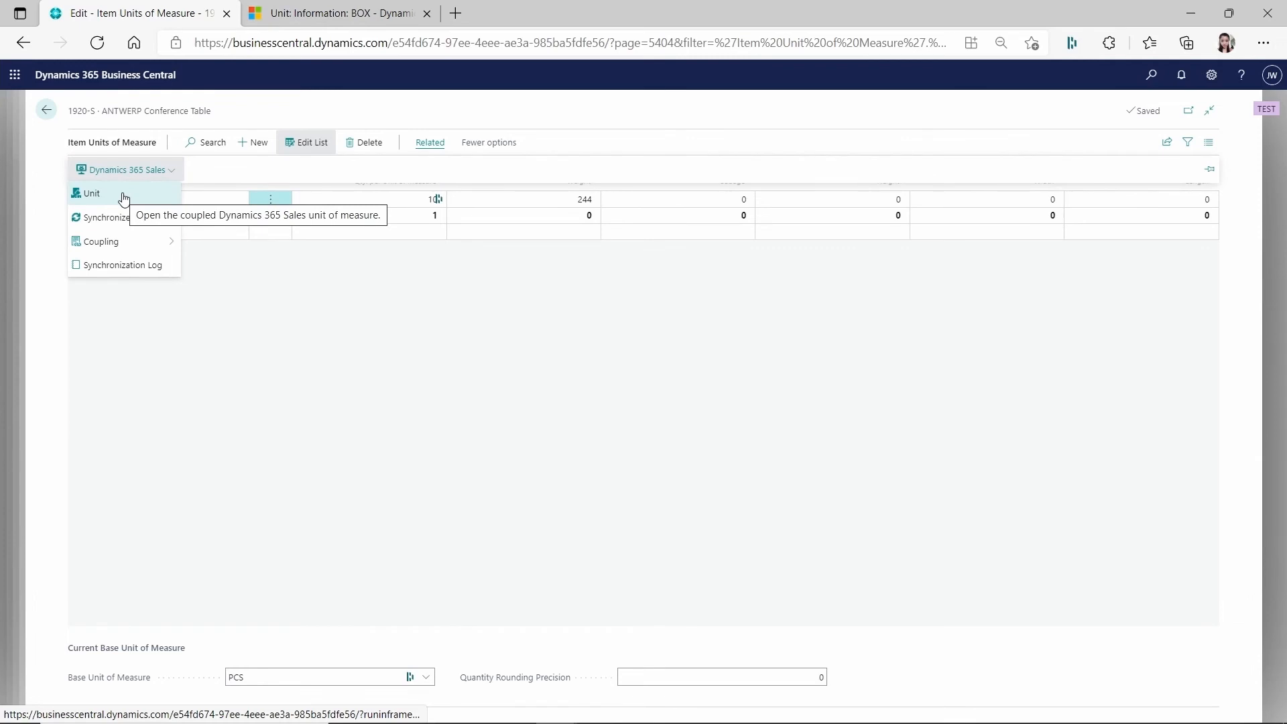
left_click(124, 196)
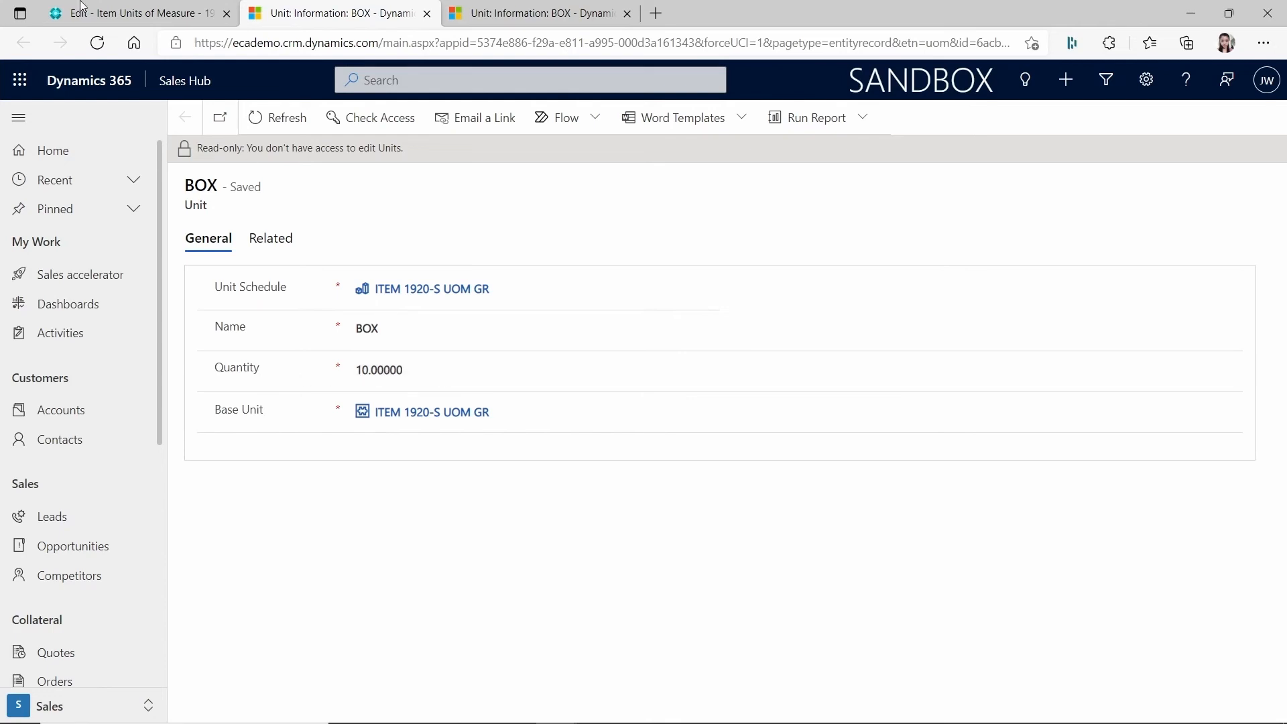
- Switch to Business Central and open the coupling setup for the BOX unit, keeping Synchronize After Coupling at Yes - Use the Business Central data
left_click(94, 24)
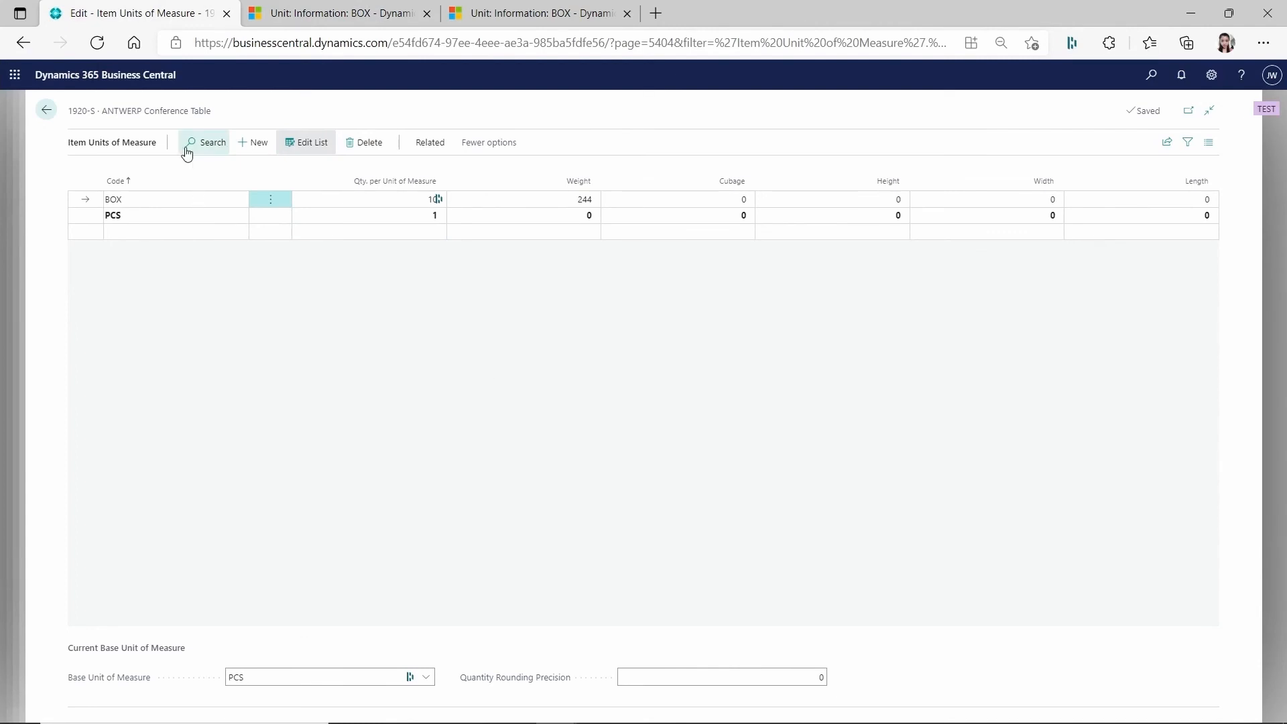
left_click(424, 147)
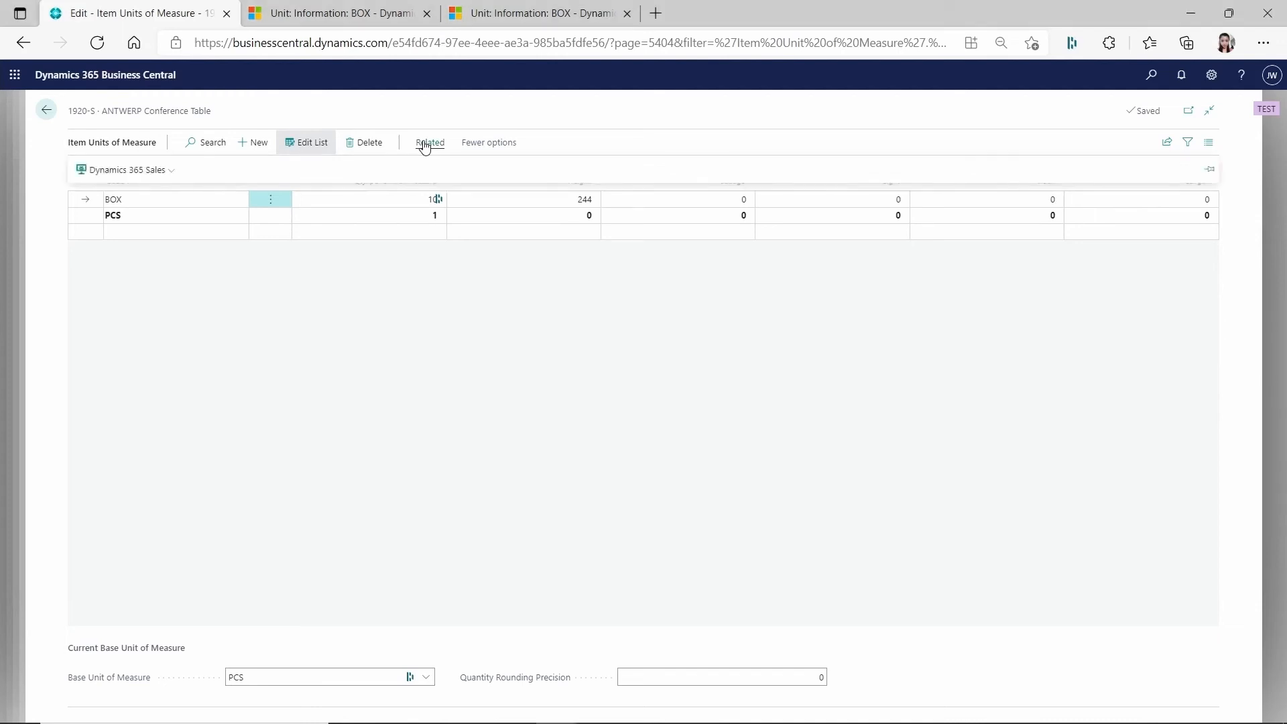
left_click(161, 172)
left_click(153, 246)
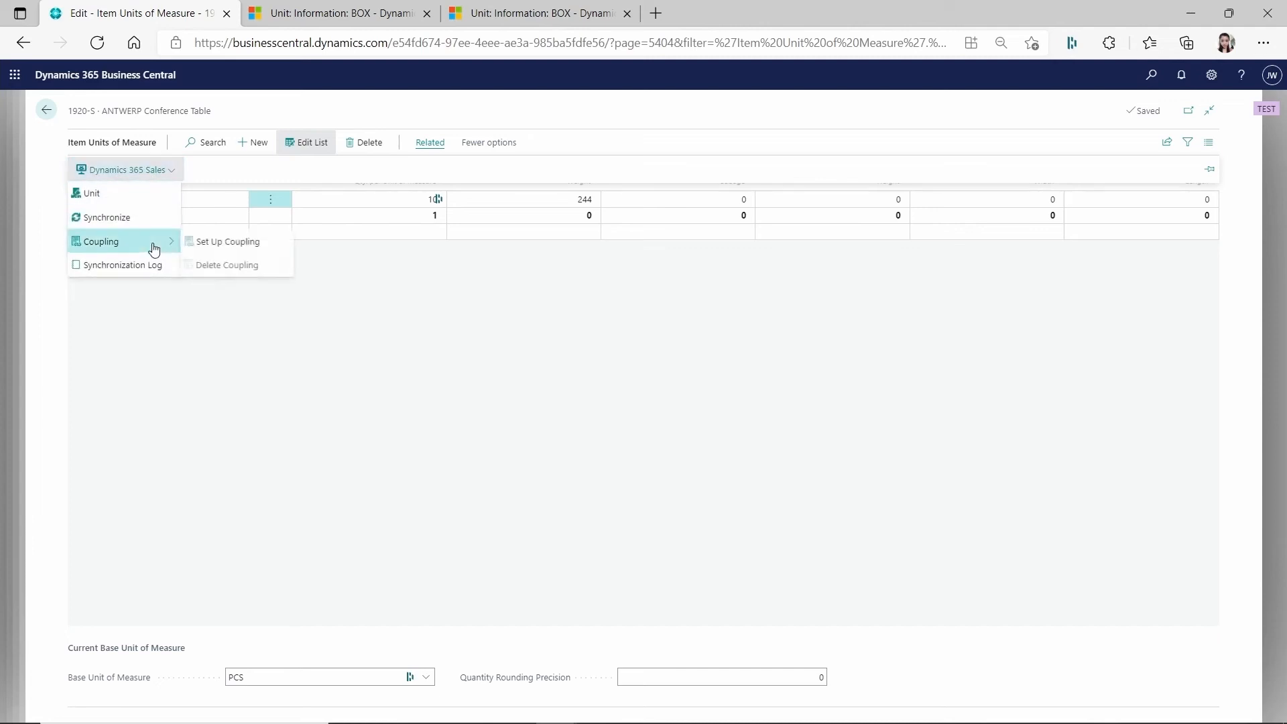
left_click(215, 247)
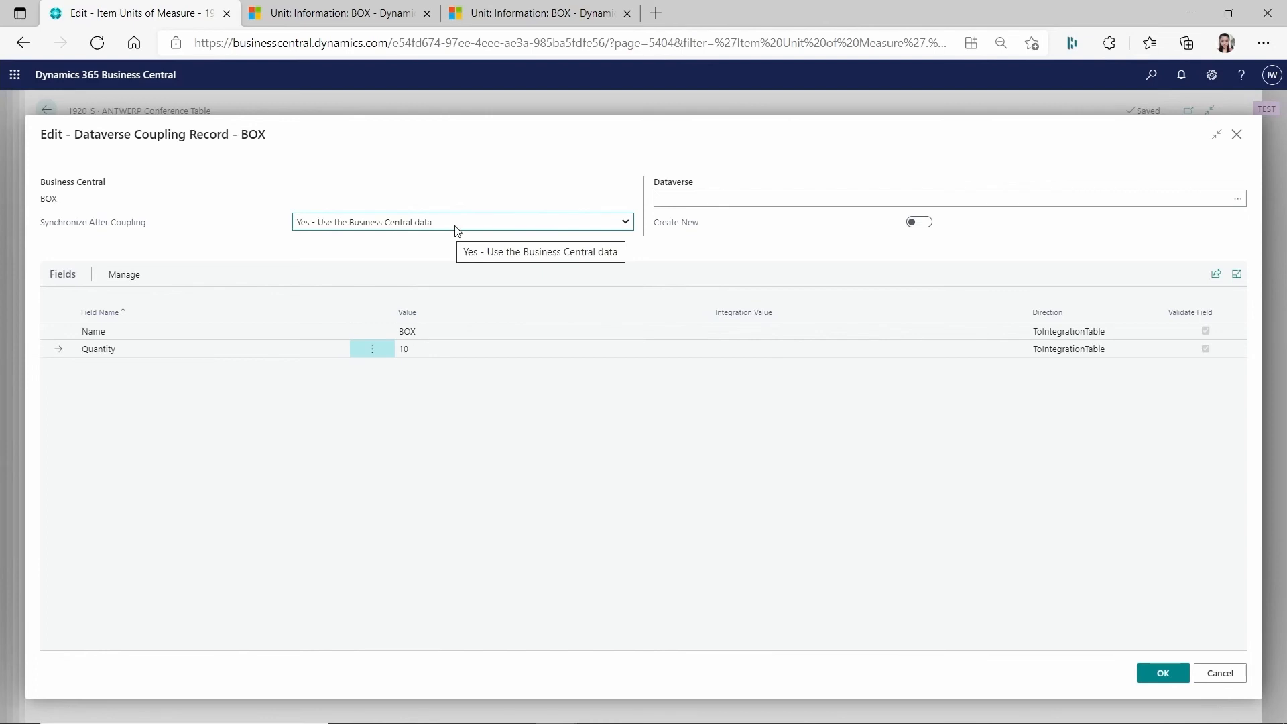
left_click(621, 222)
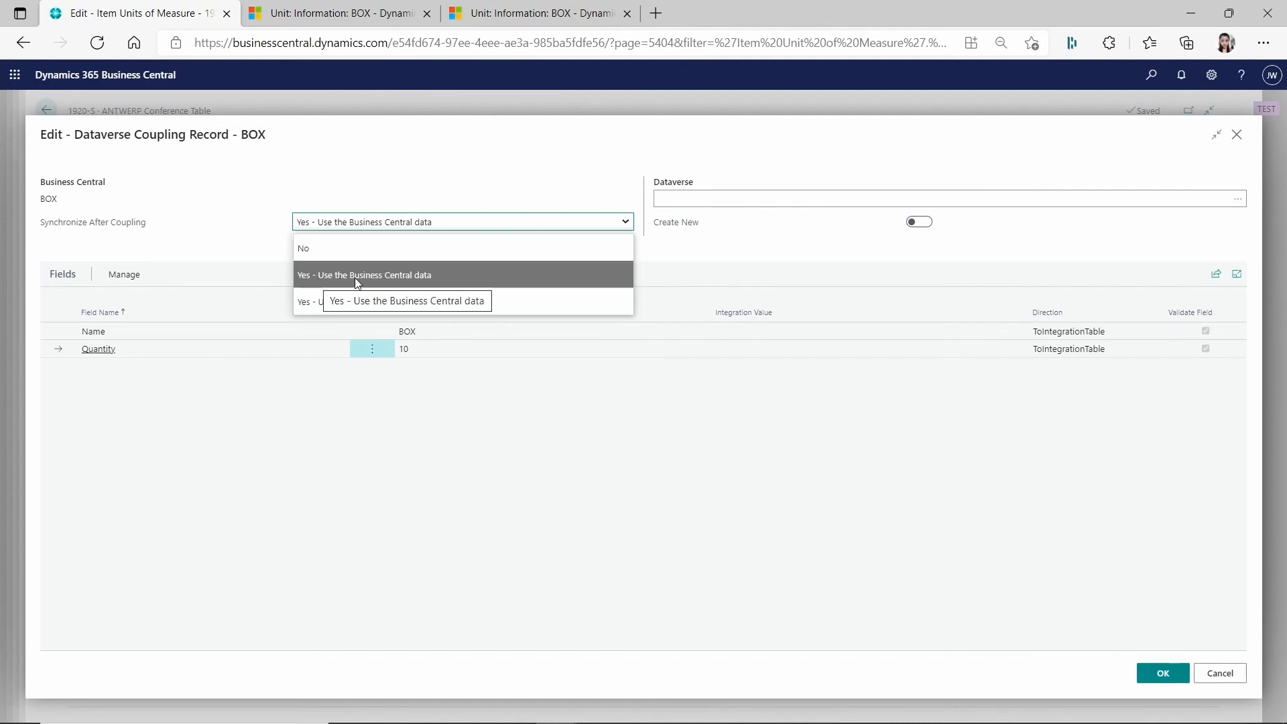
left_click(681, 271)
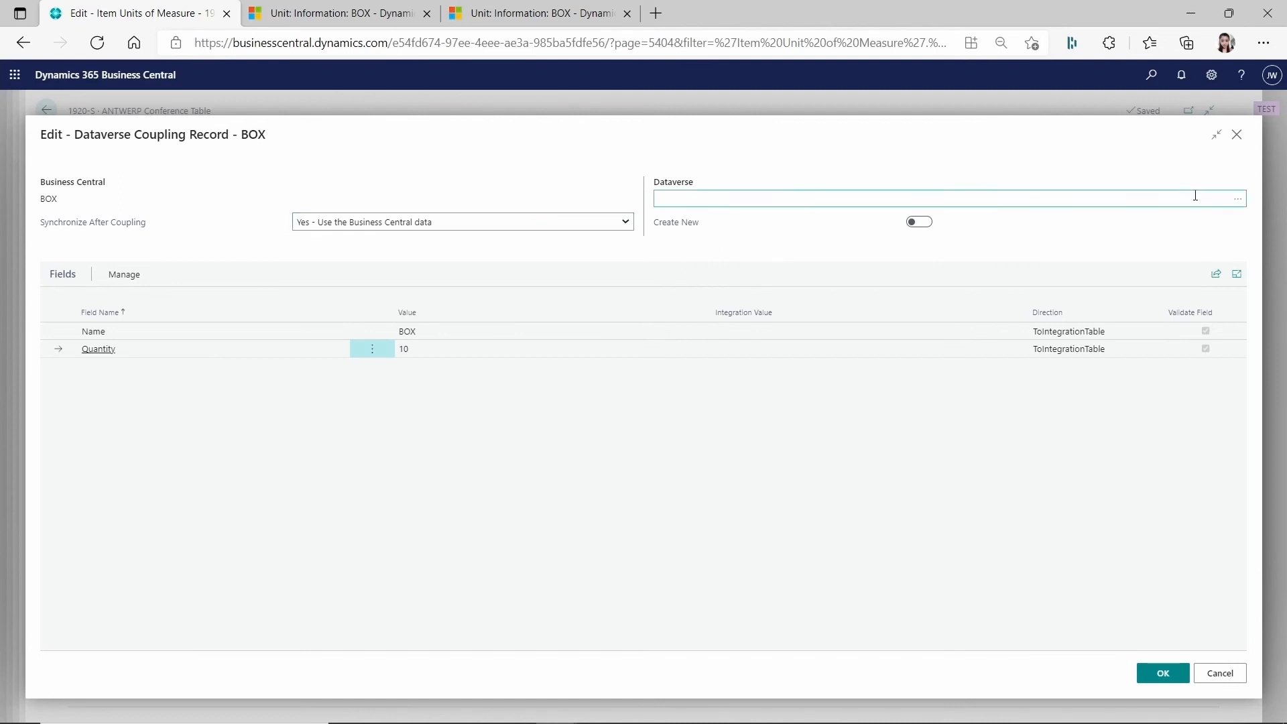
- Couple BOX to the Dataverse unit BOX whose base unit is ITEM 1920-S UOM GR, and accept the coupling
left_click(1238, 199)
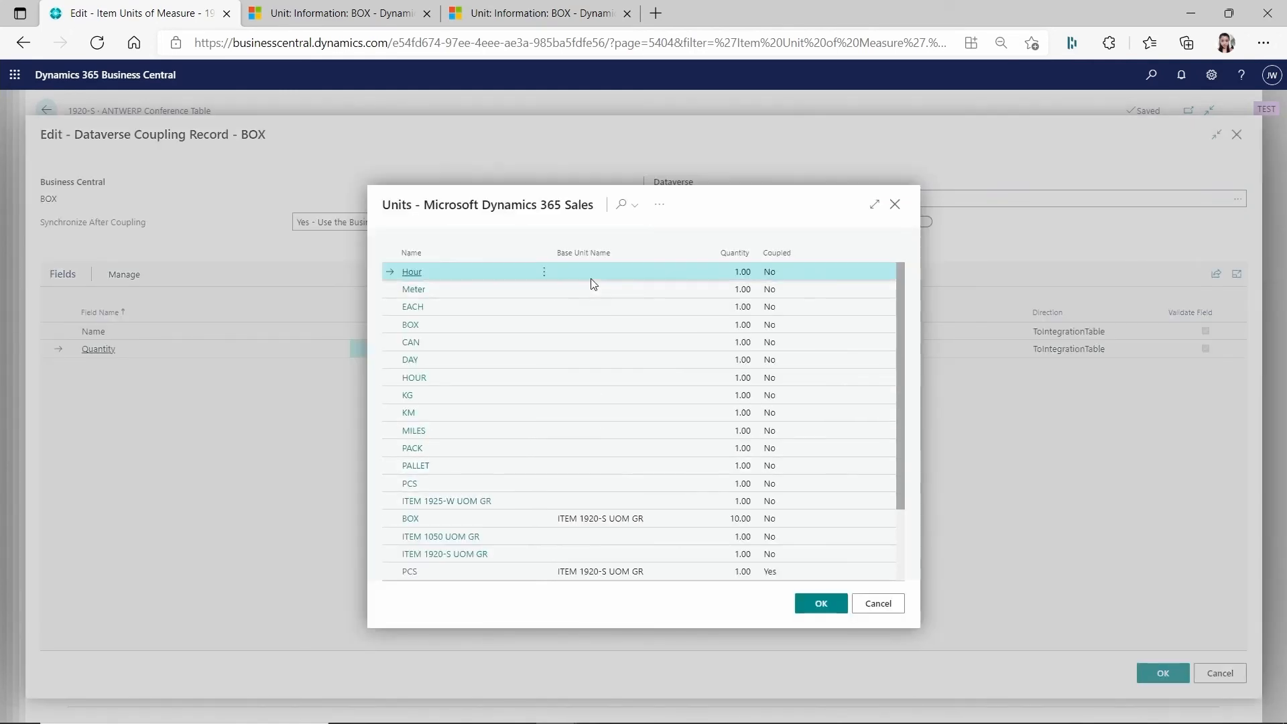
scroll(474, 429, "down", 1)
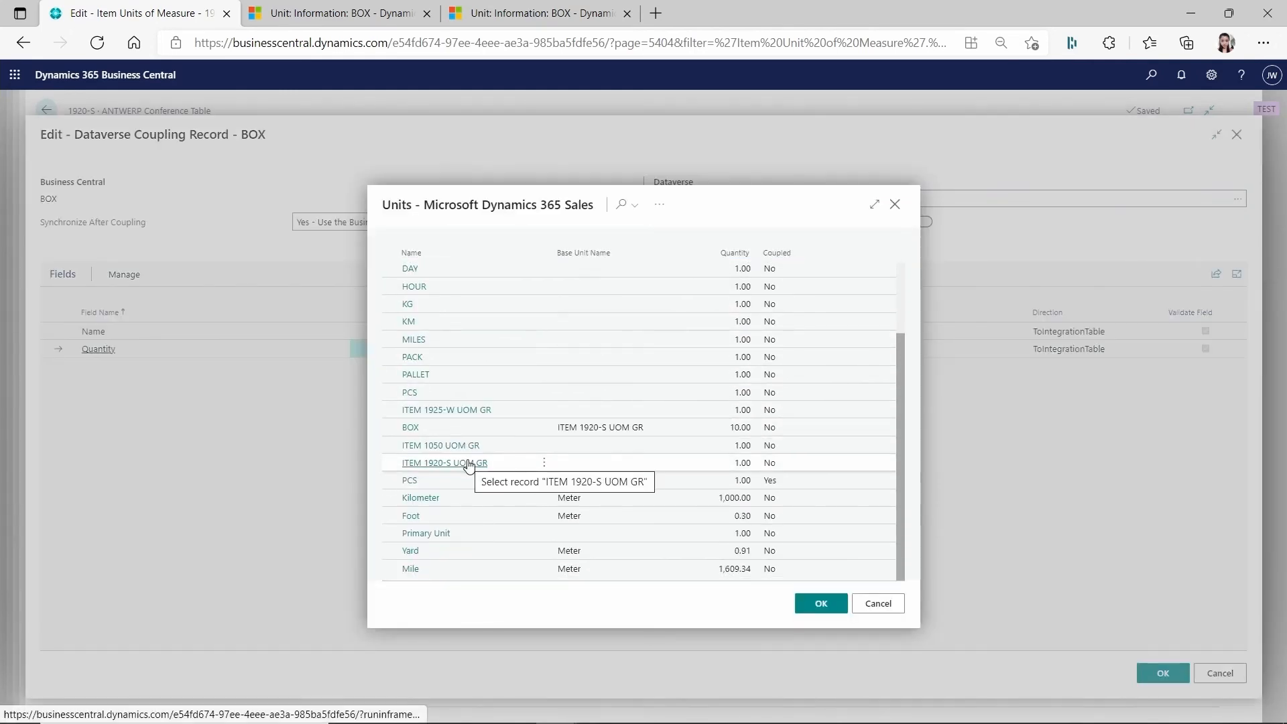
scroll(469, 466, "up", 1)
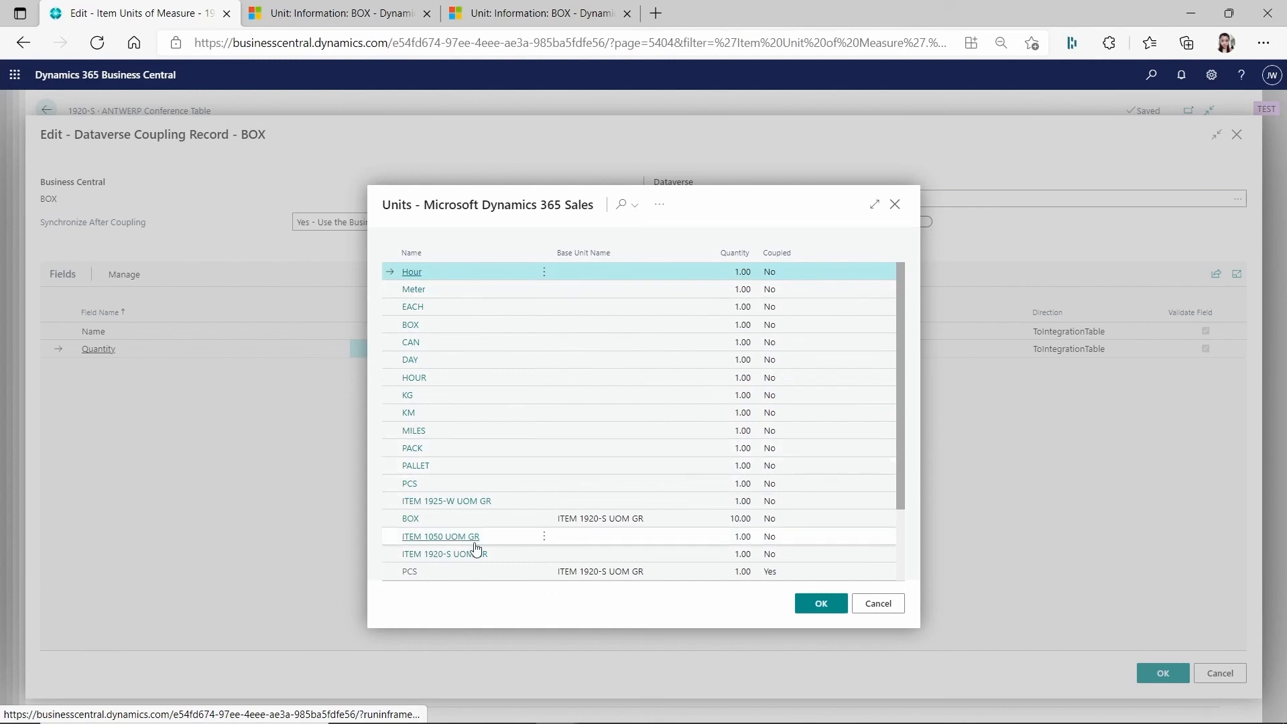
scroll(512, 494, "down", 1)
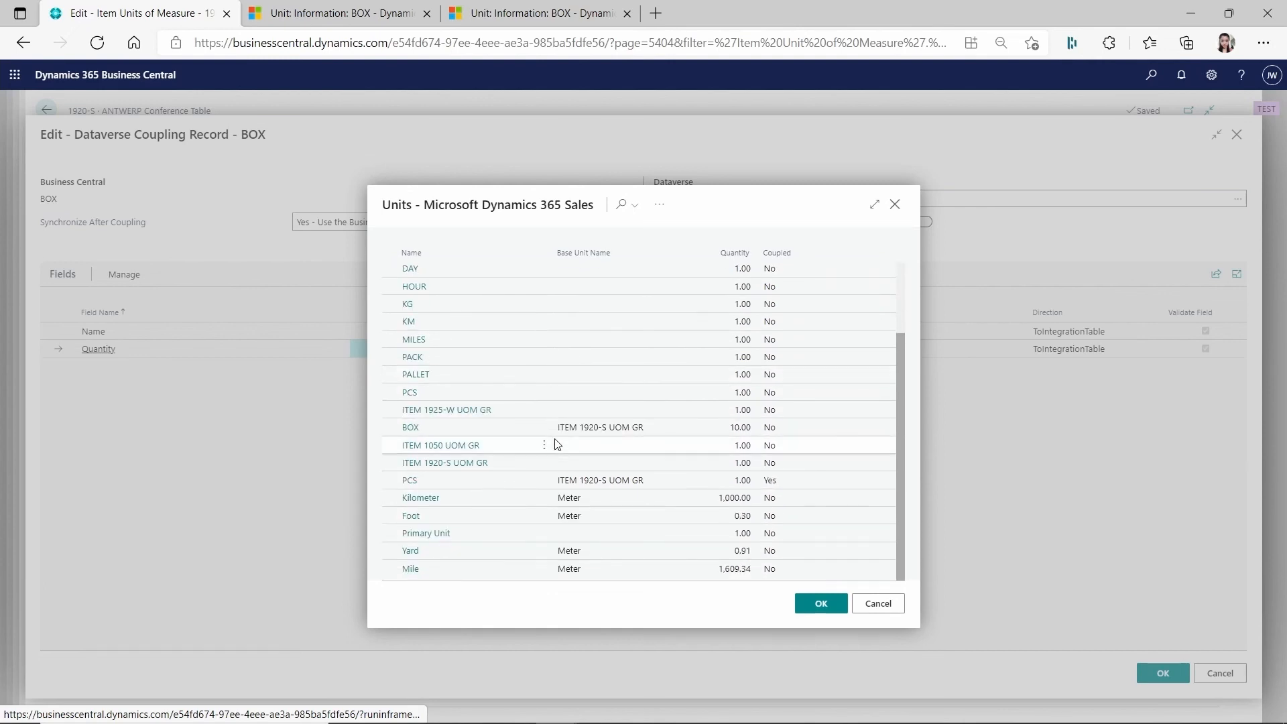
left_click(496, 479)
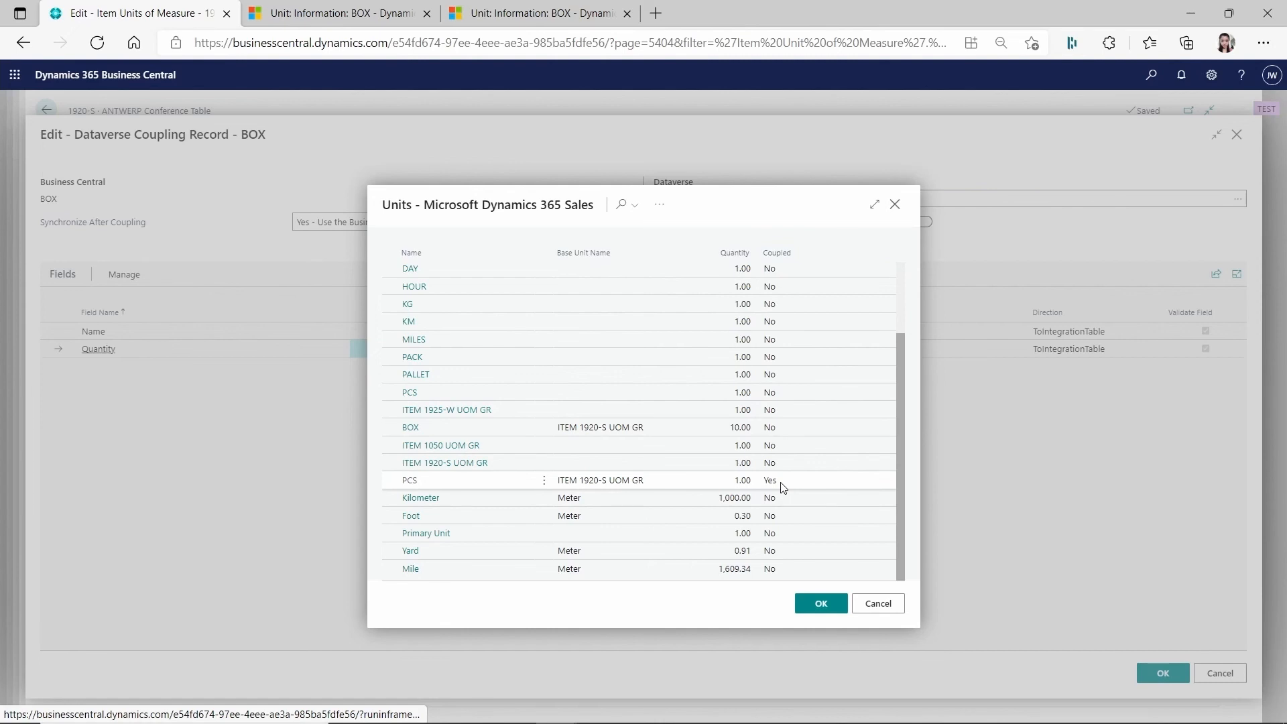
left_click(671, 436)
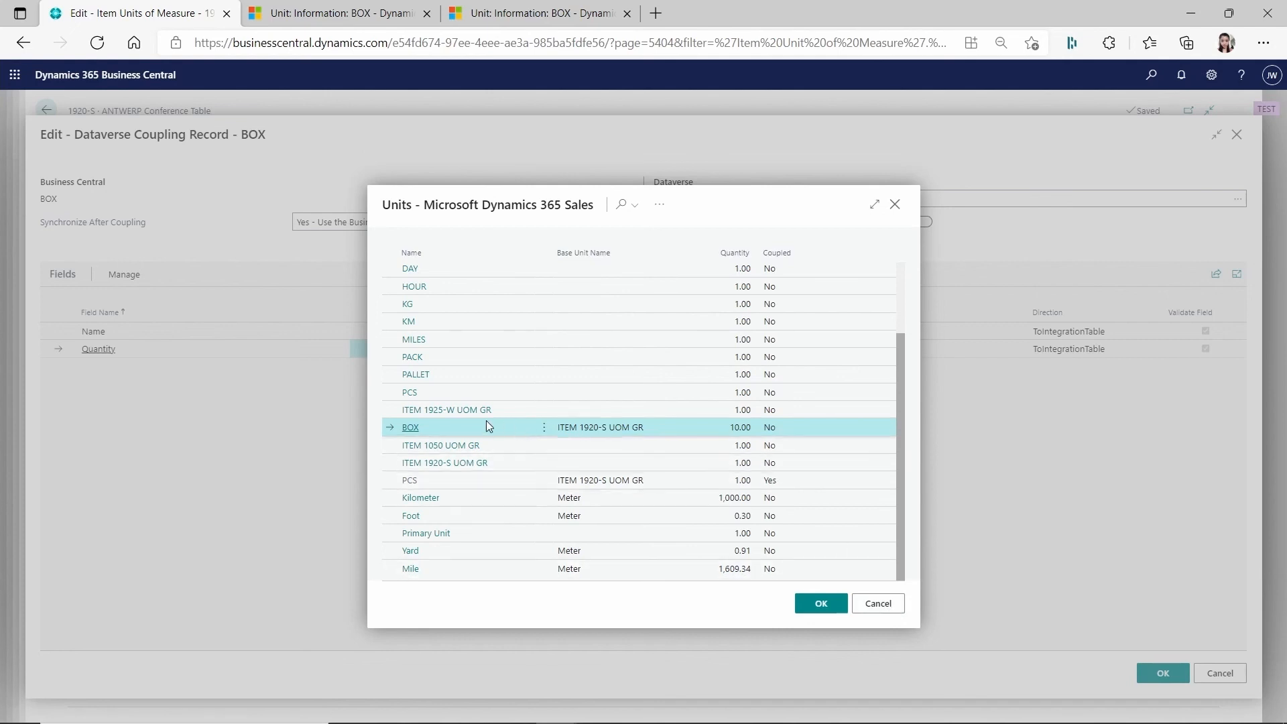
left_click(819, 604)
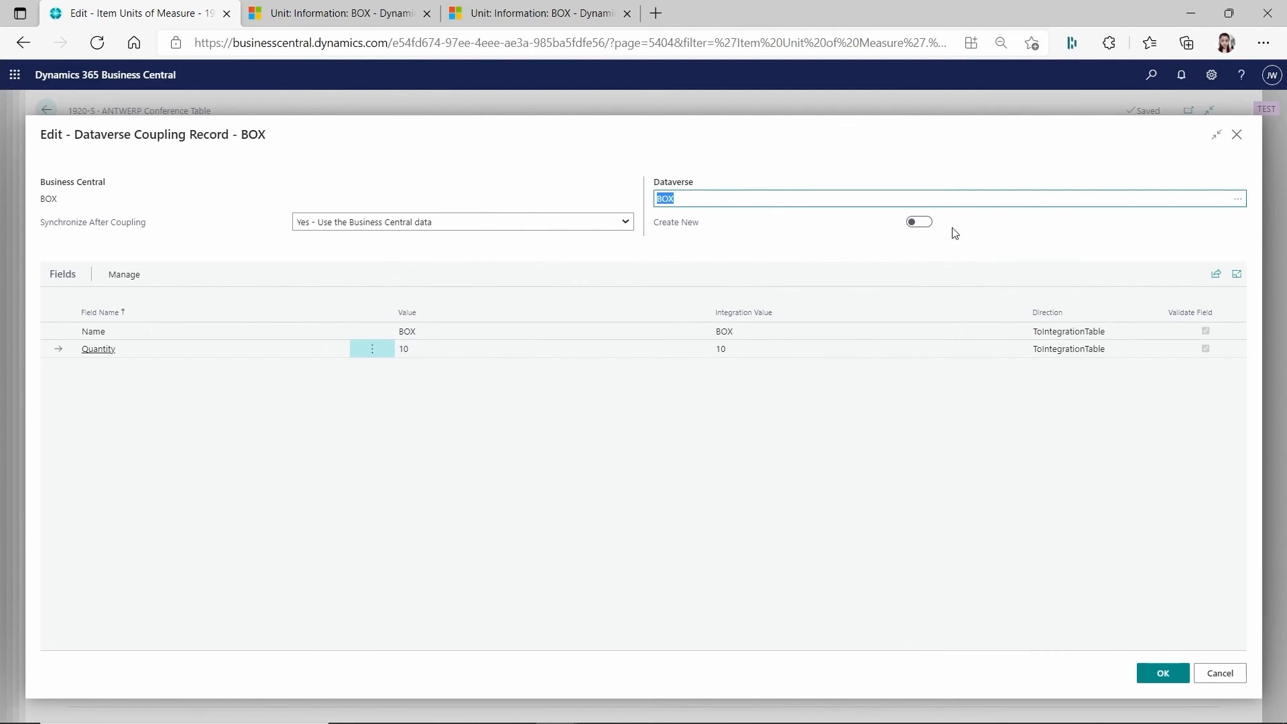
left_click(1163, 672)
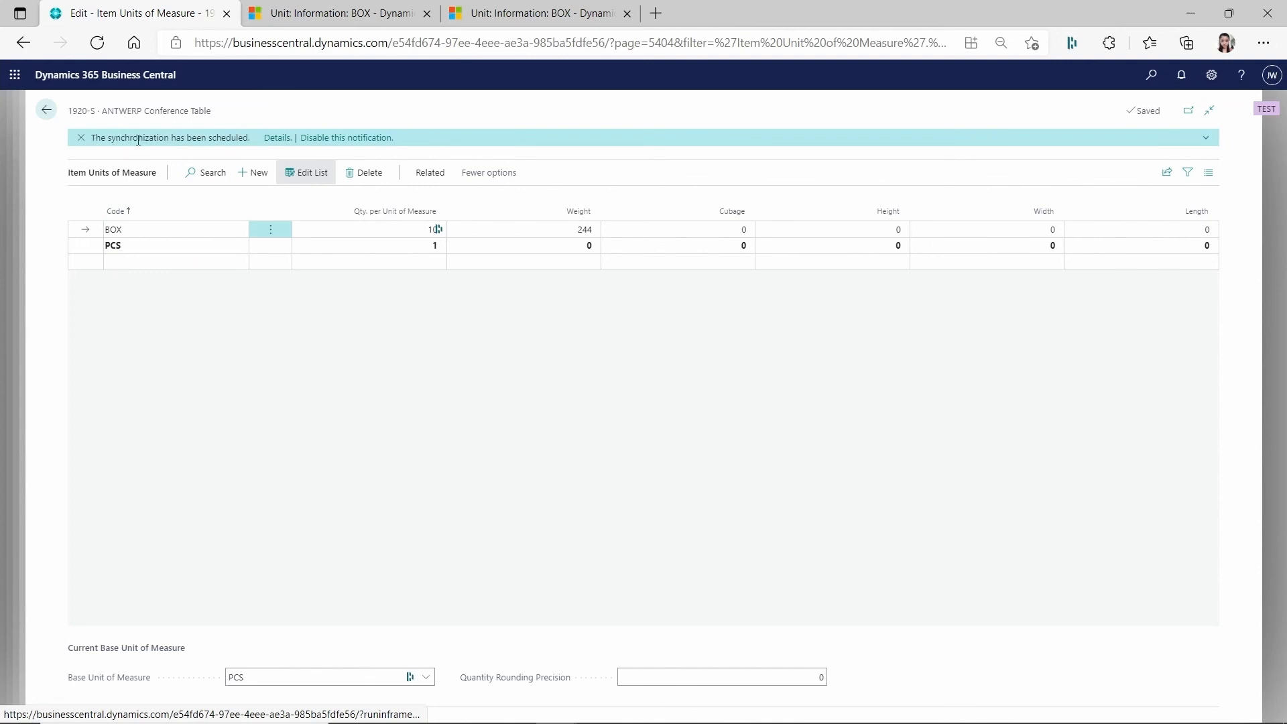
- Open the scheduled synchronization's details, examine the Inserted, Modified and Direction columns of the ITEM UOM jobs, and return to the item's units
left_click(276, 137)
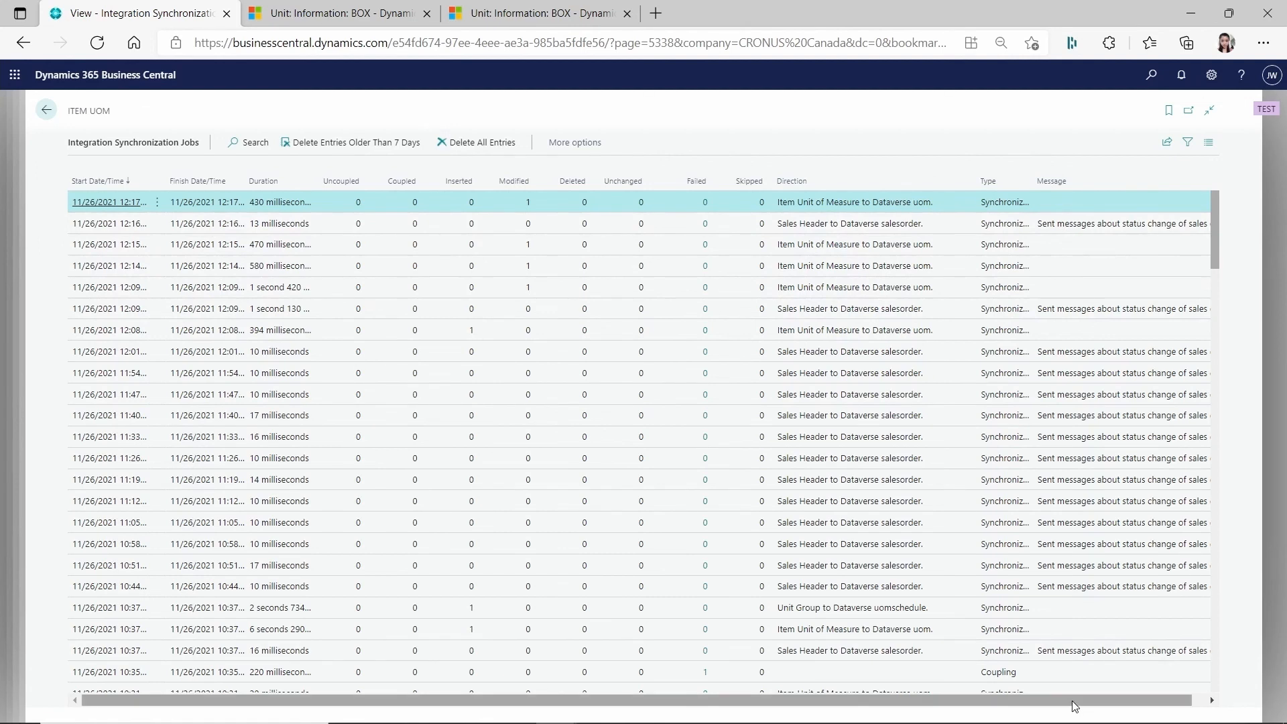
left_click_drag(1071, 700, 1125, 697)
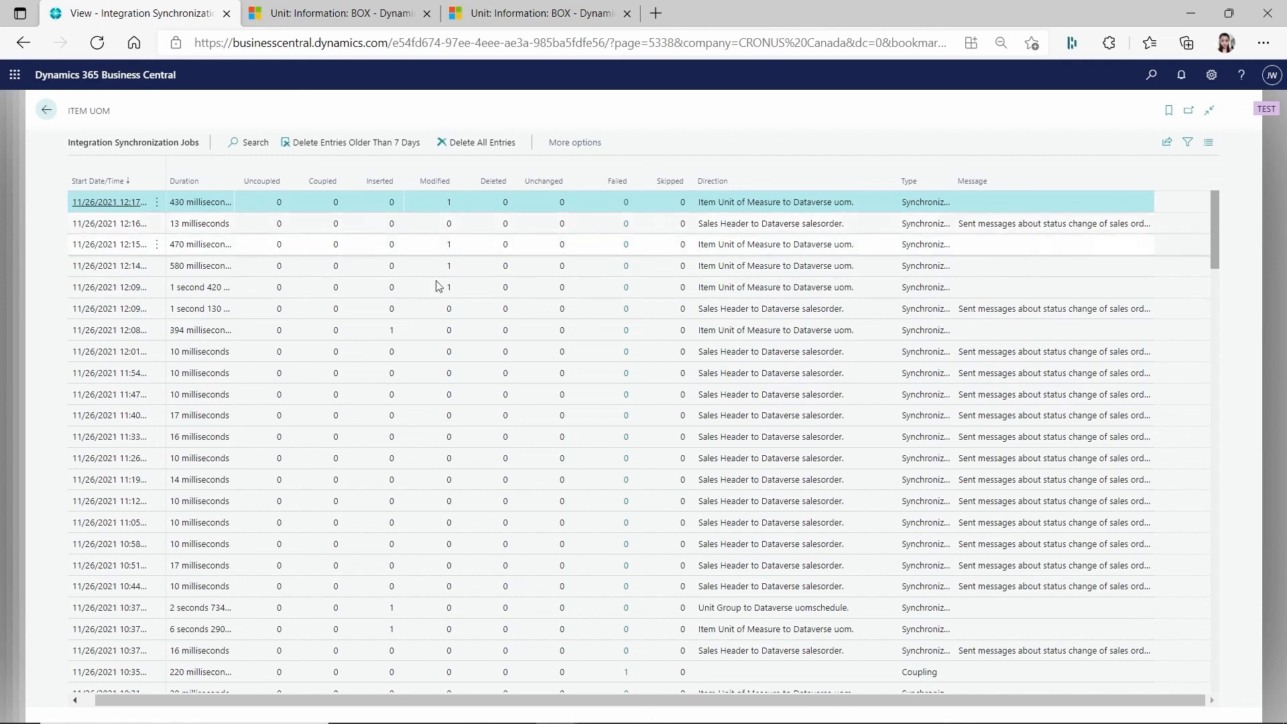
left_click_drag(923, 700, 596, 691)
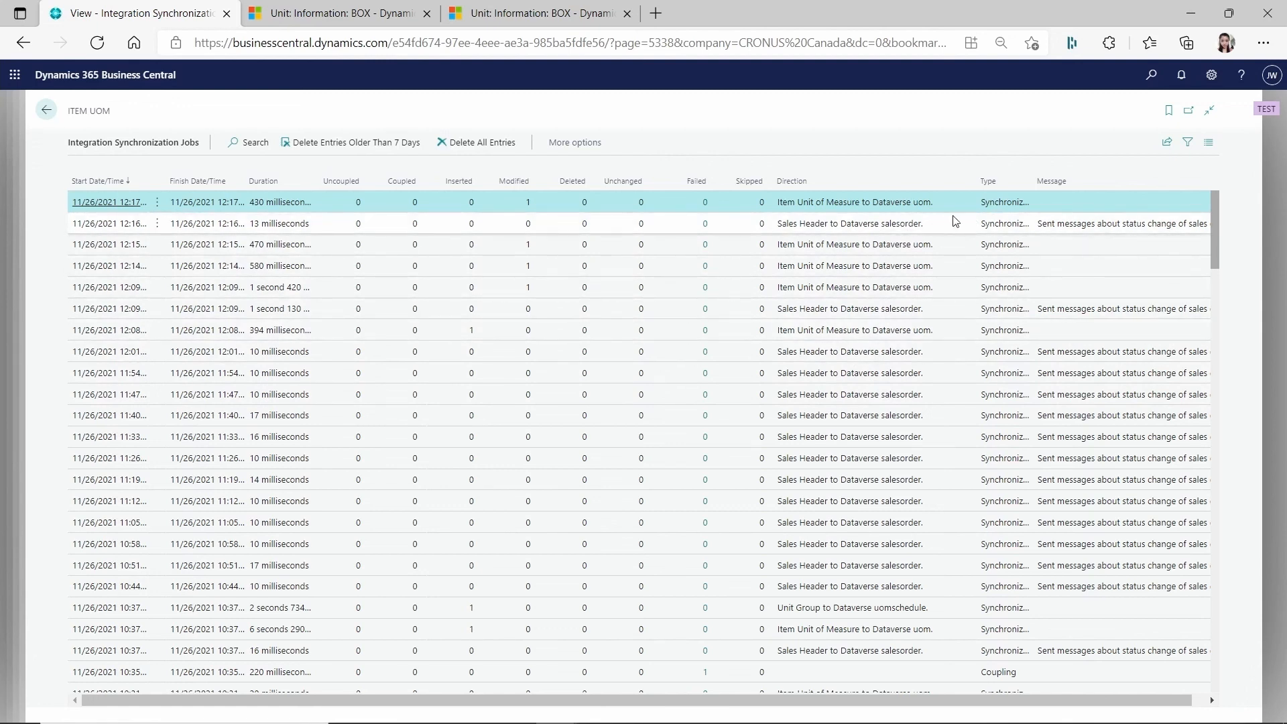
left_click(1186, 207)
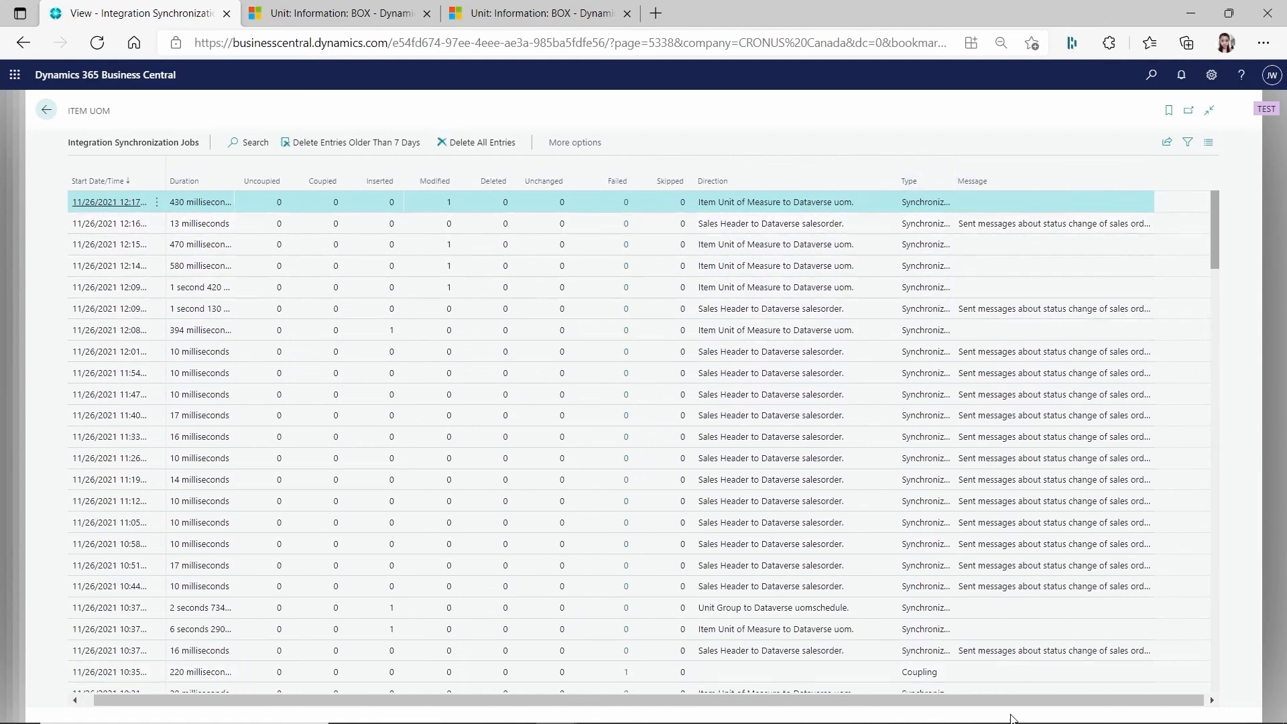
left_click_drag(1011, 702, 899, 701)
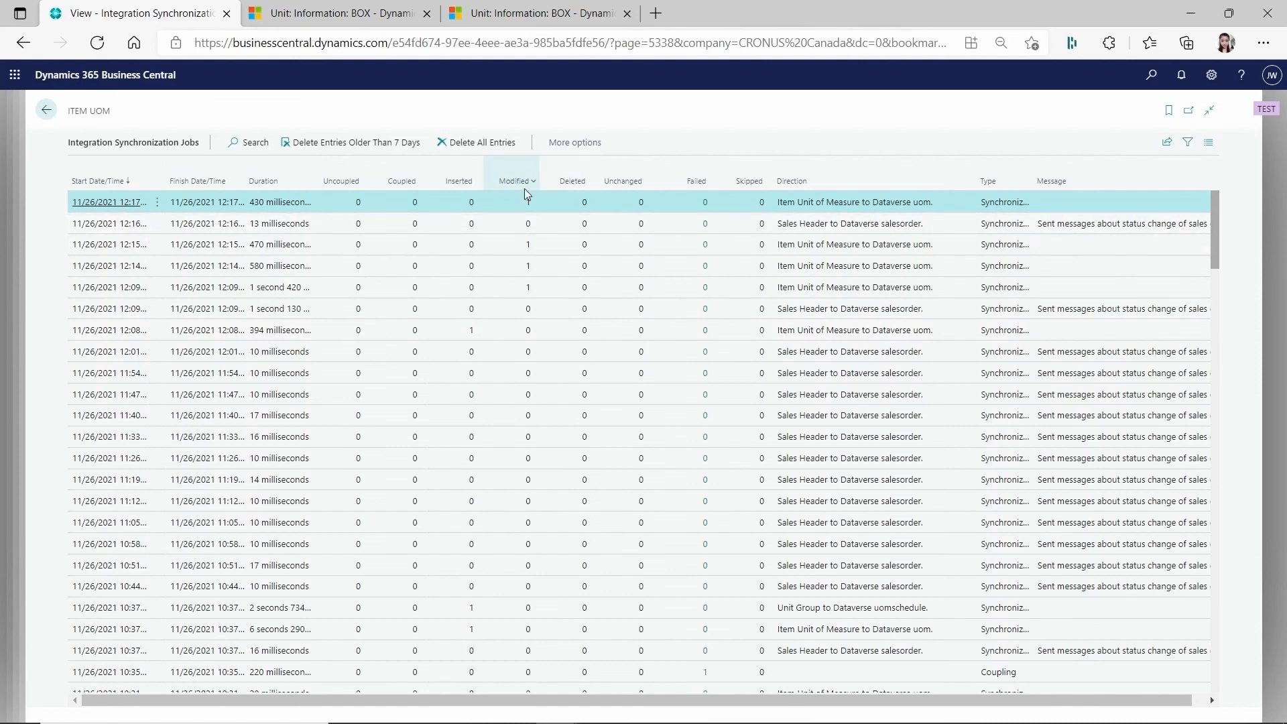
left_click(471, 332)
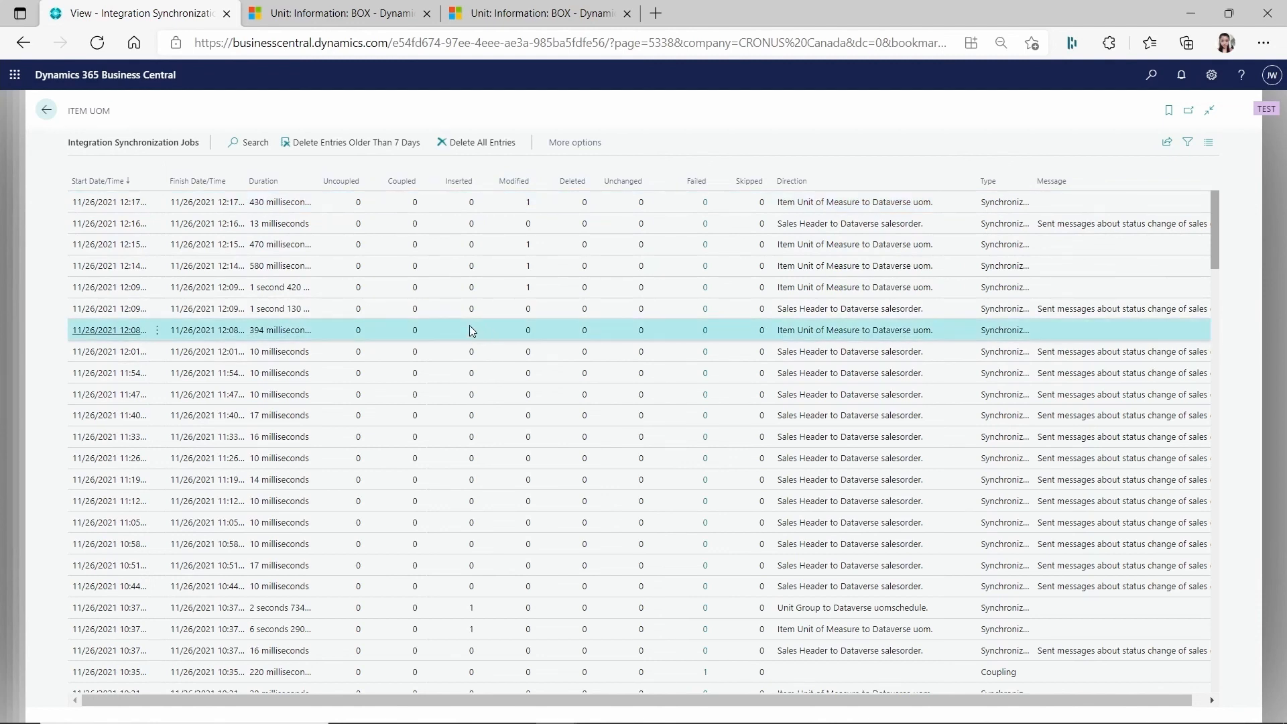
left_click(525, 202)
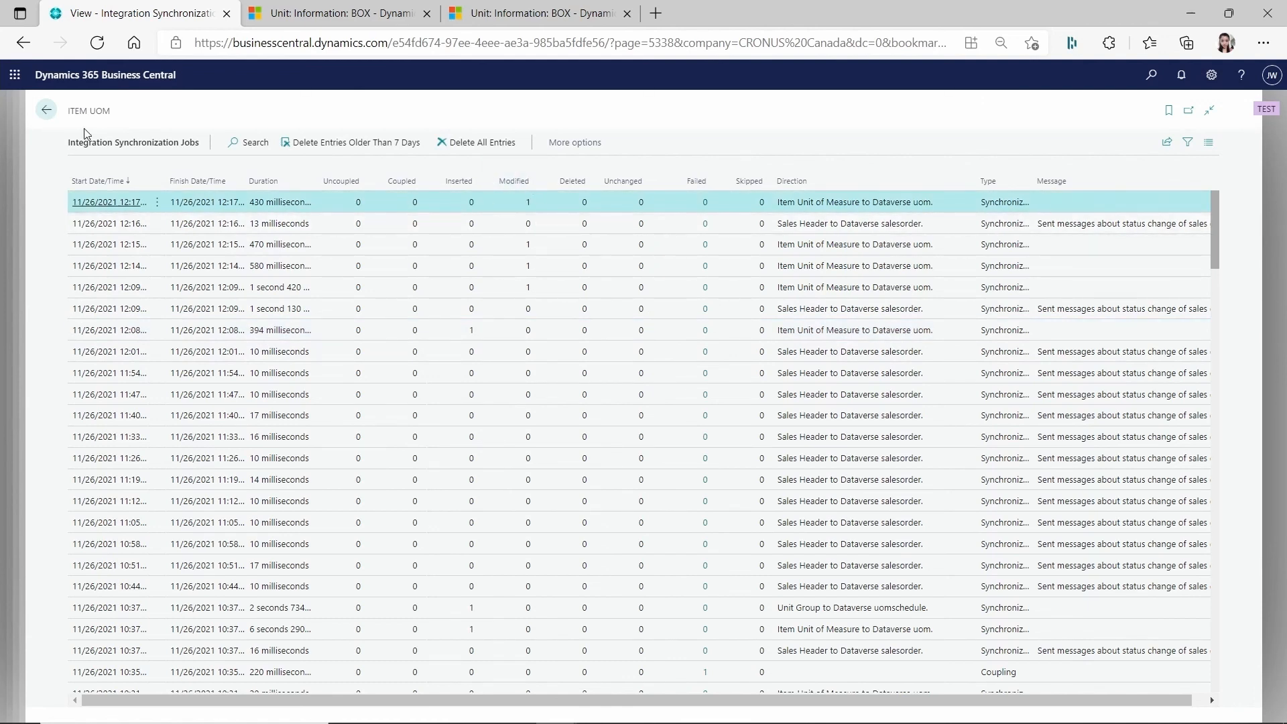
left_click(54, 116)
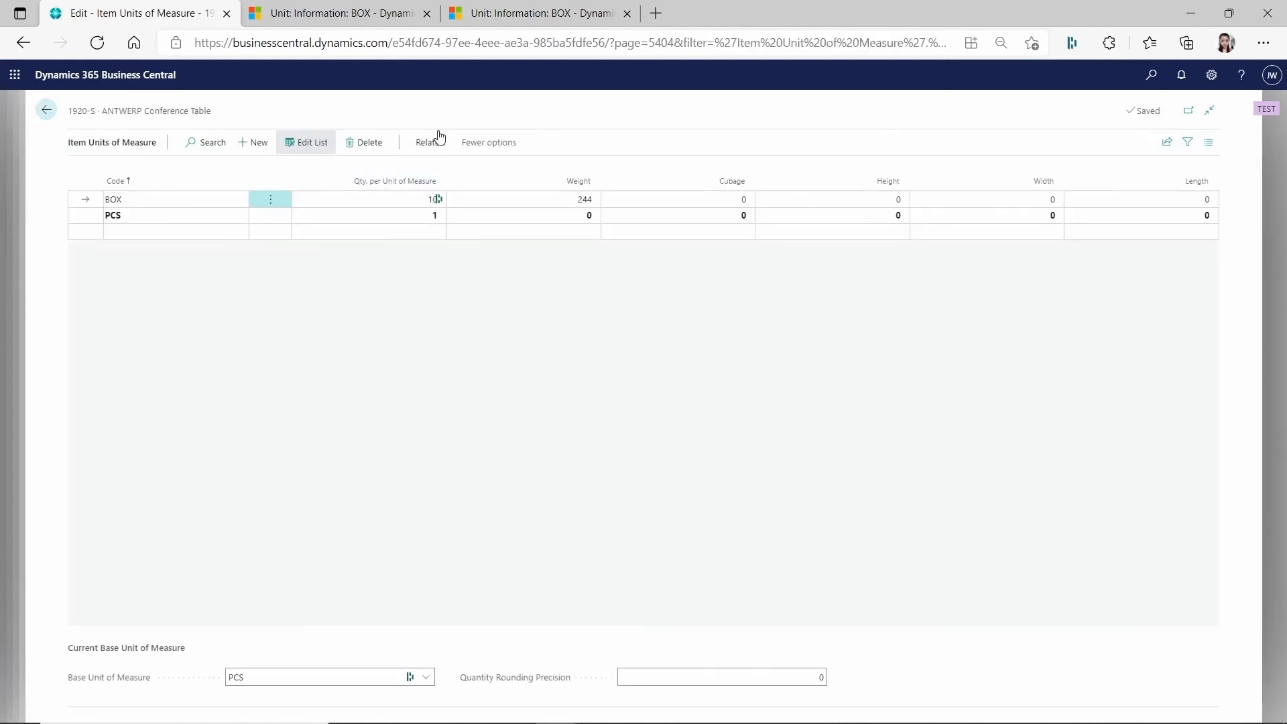
- Open the Dynamics 365 Sales unit coupled to BOX, check its quantity and base unit, and return to Business Central
left_click(434, 141)
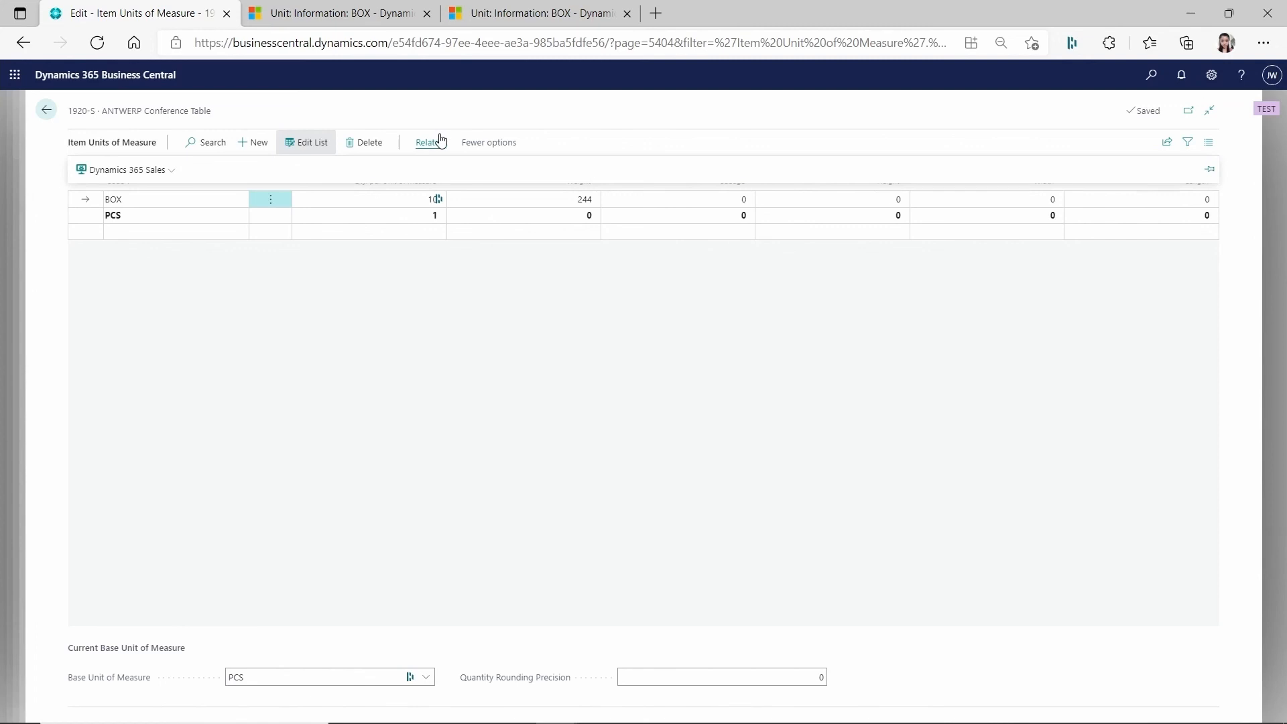
left_click(158, 173)
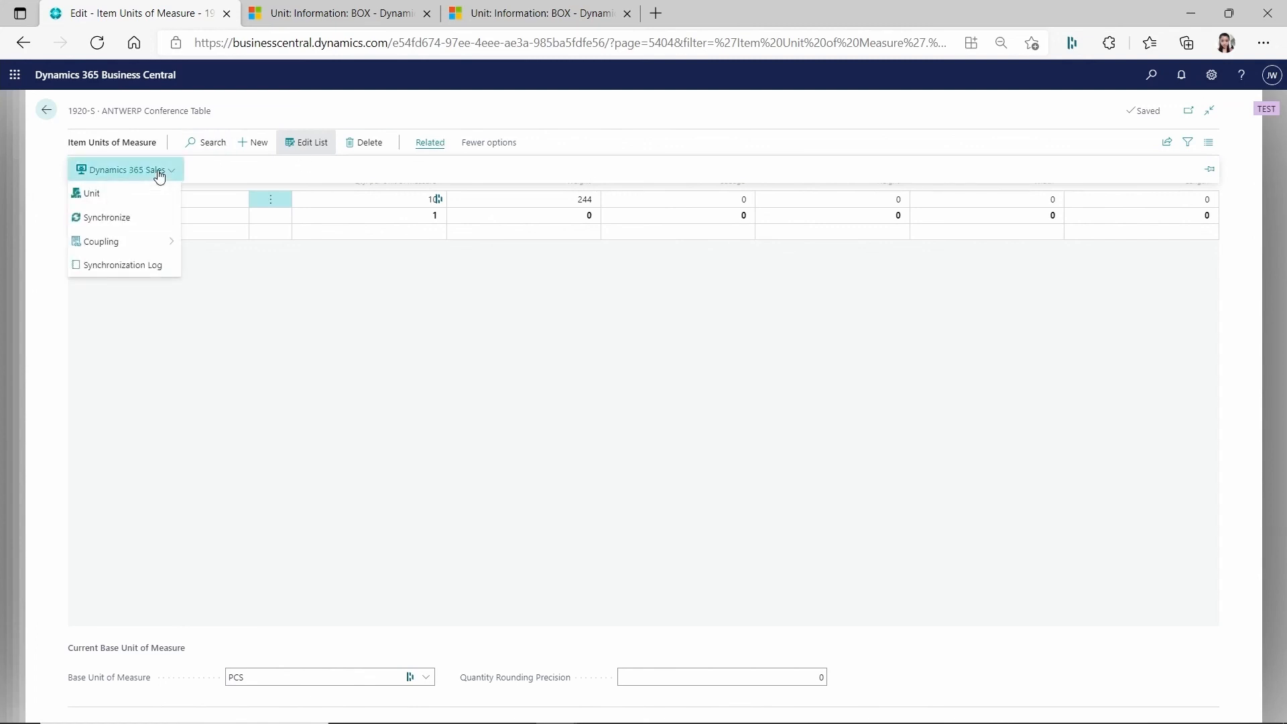
left_click(122, 195)
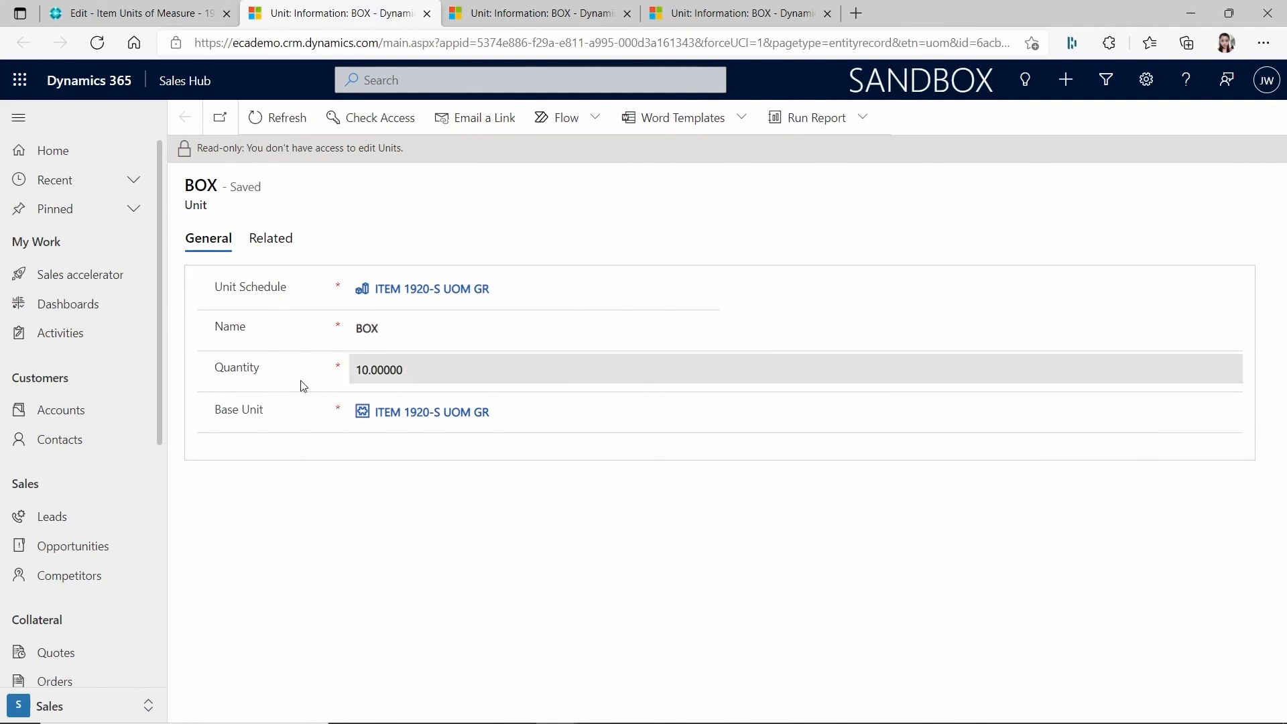
left_click(181, 18)
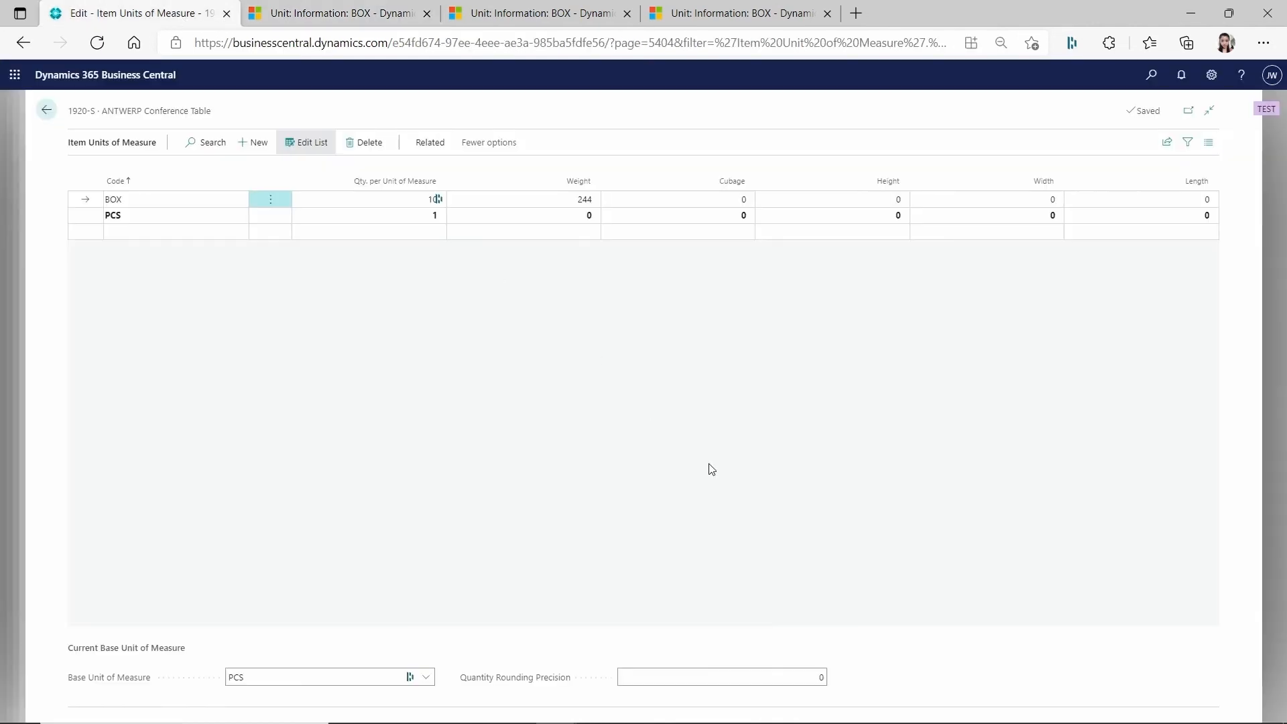